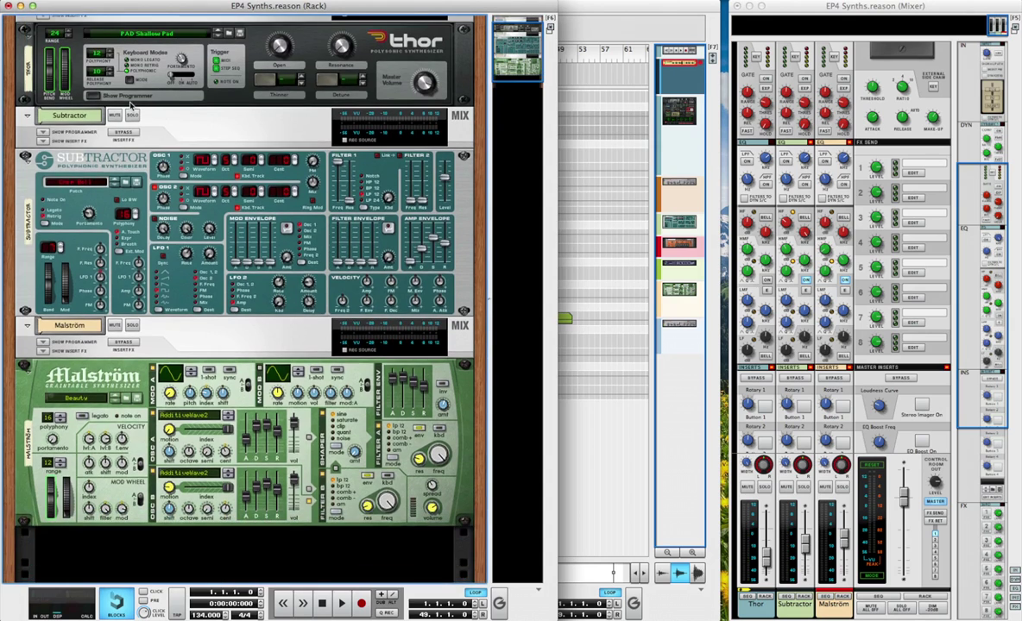
# Step: Show the Thor channel's insert effects in the rack and select the Thor sidechain compressor
pyautogui.scroll(2, 130, 104)
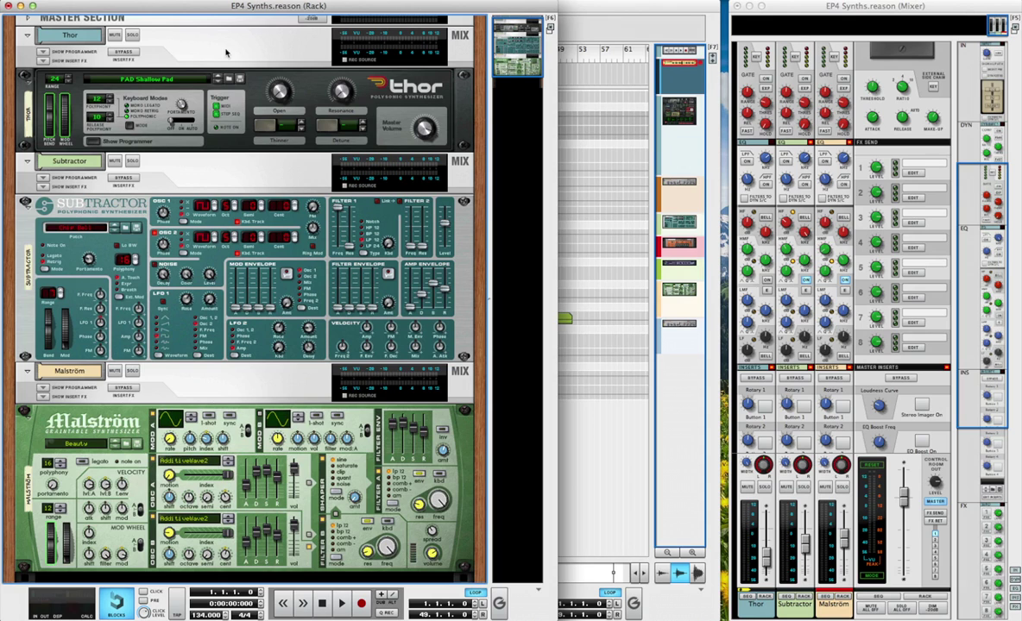
pyautogui.click(42, 61)
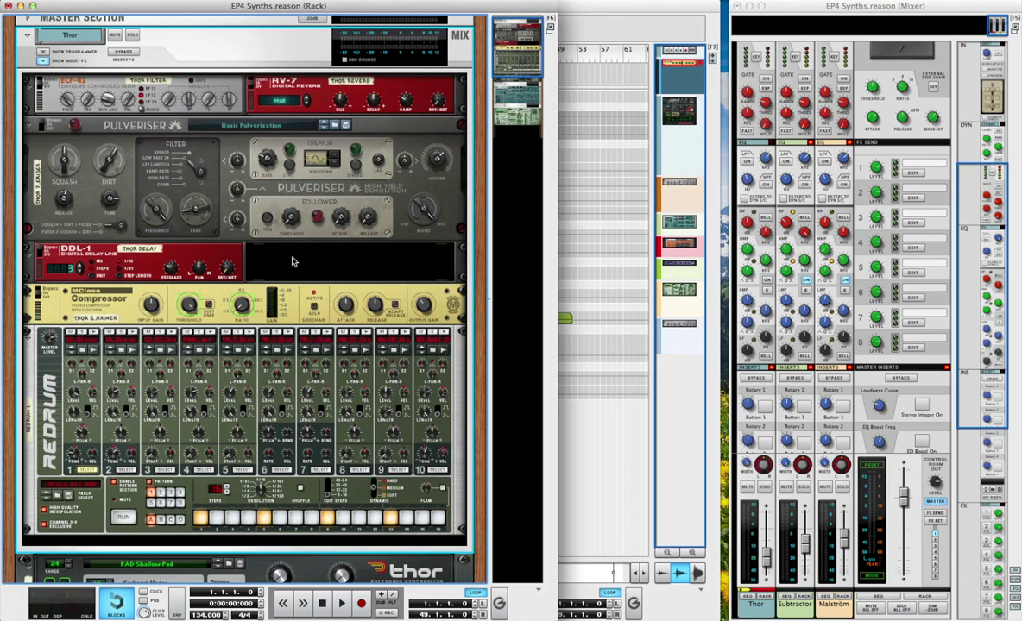
pyautogui.scroll(-1, 292, 261)
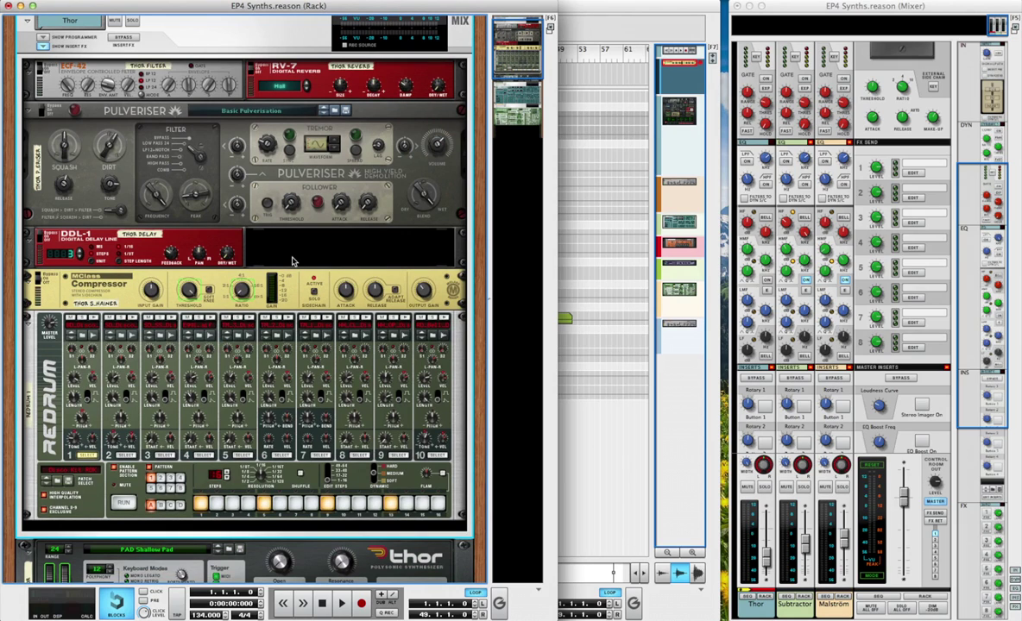
pyautogui.click(298, 290)
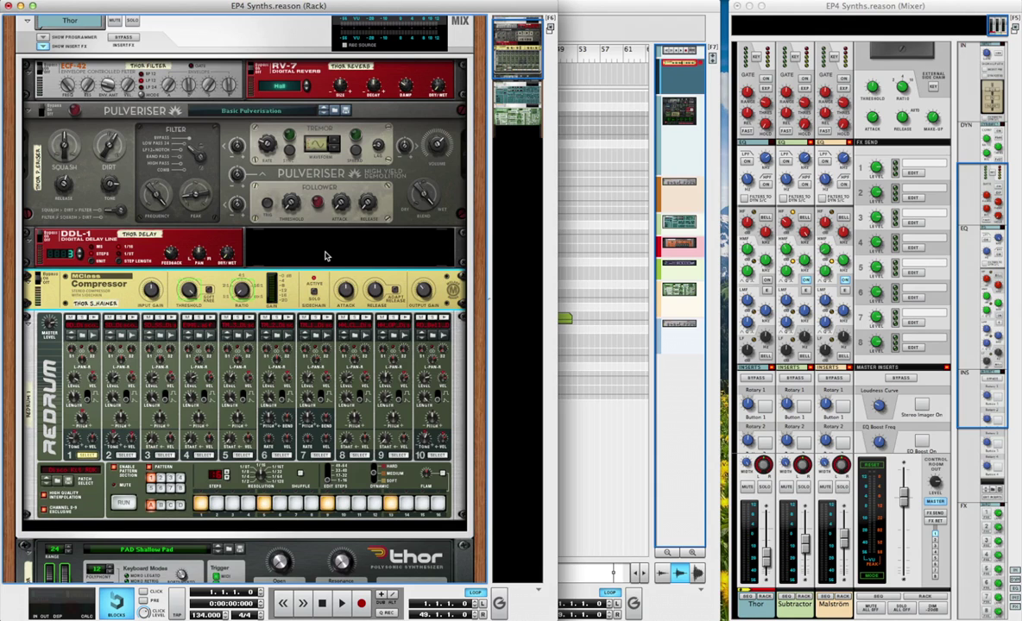
# Step: Bring the sequencer window forward and select the Thor track
pyautogui.click(611, 26)
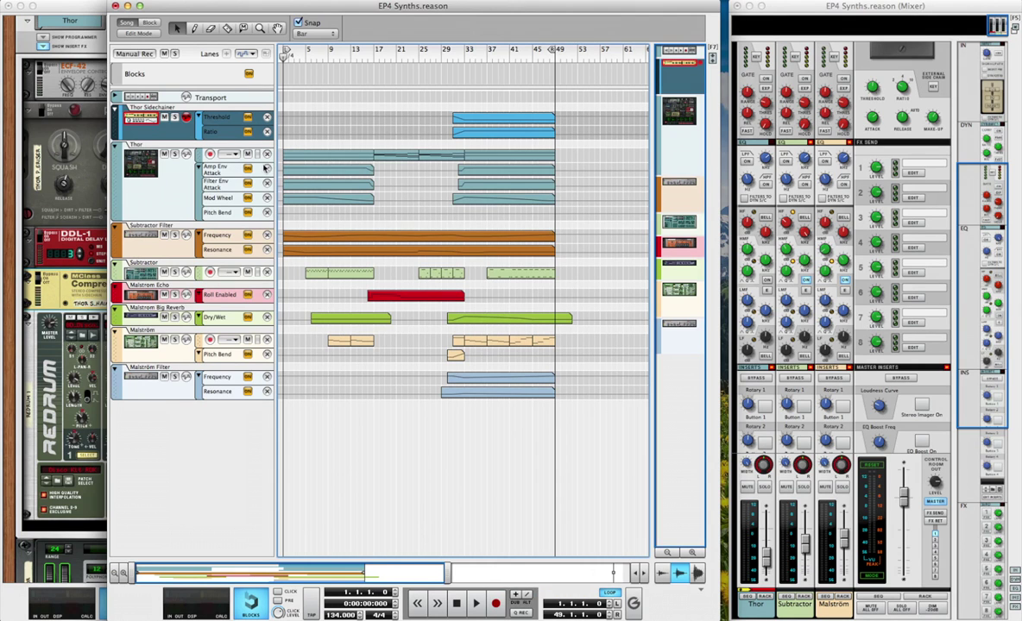
pyautogui.click(194, 164)
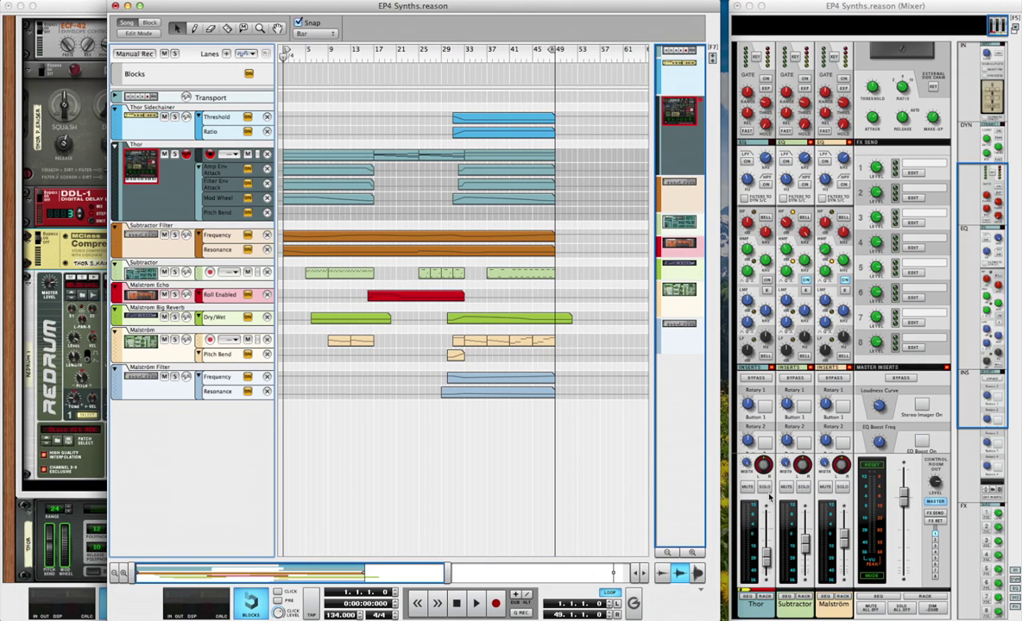
pyautogui.click(16, 175)
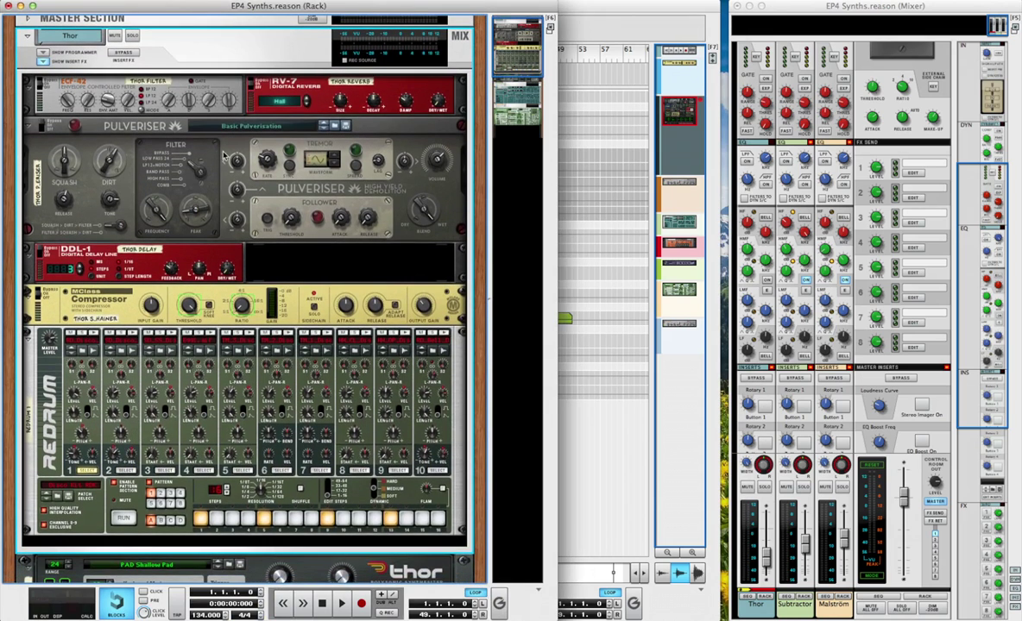
pyautogui.click(596, 23)
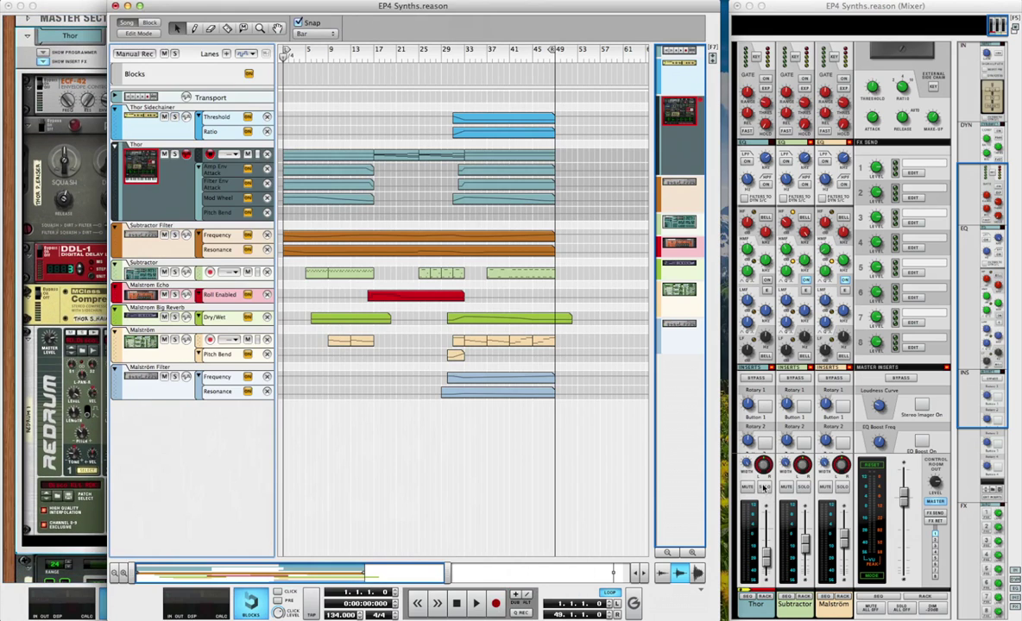
# Step: Solo the Thor mixer channel and play the song while examining Thor's automation lanes up close
pyautogui.click(764, 489)
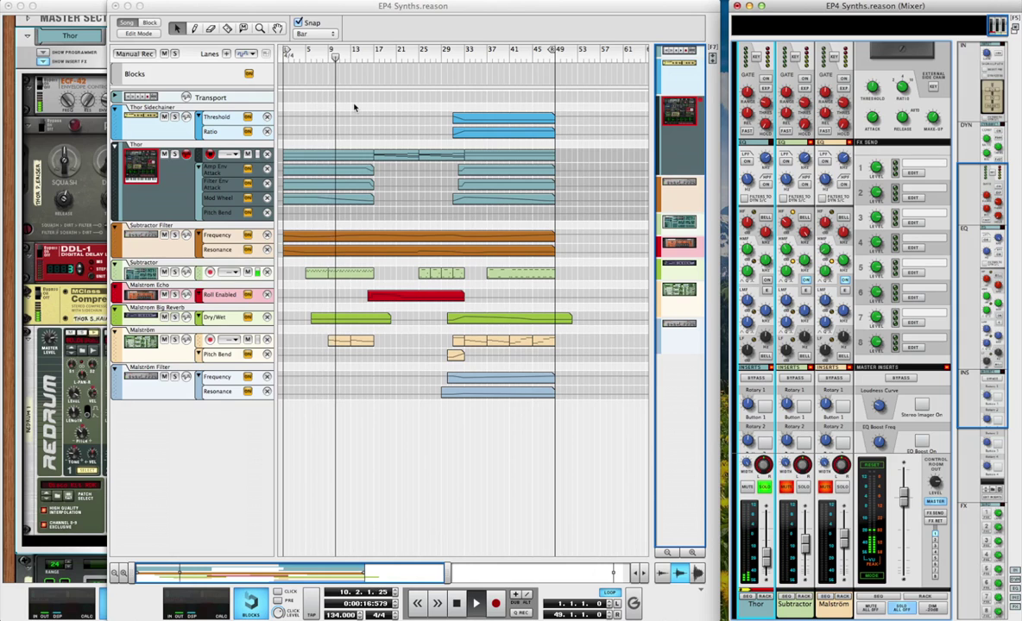
pyautogui.press('space')
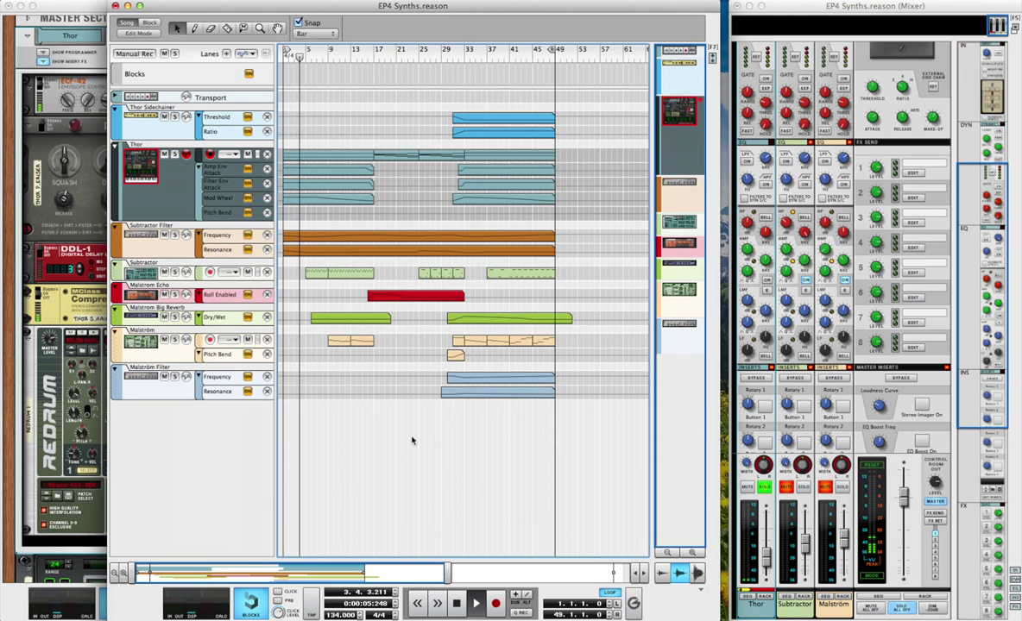
pyautogui.scroll(5, 399, 183)
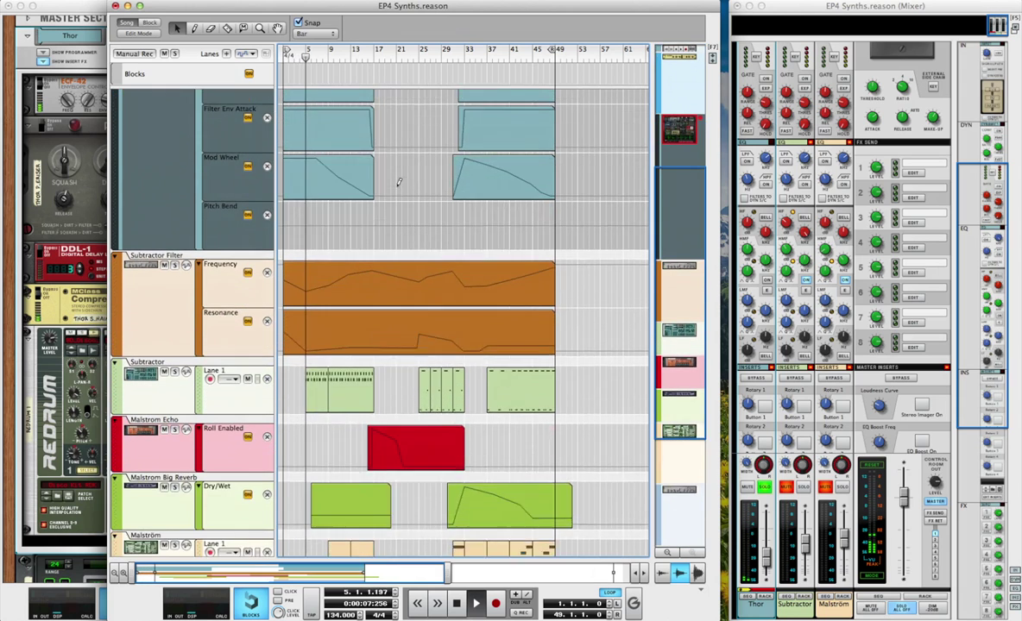
pyautogui.scroll(-3, 399, 183)
pyautogui.scroll(4, 400, 183)
pyautogui.scroll(5, 400, 183)
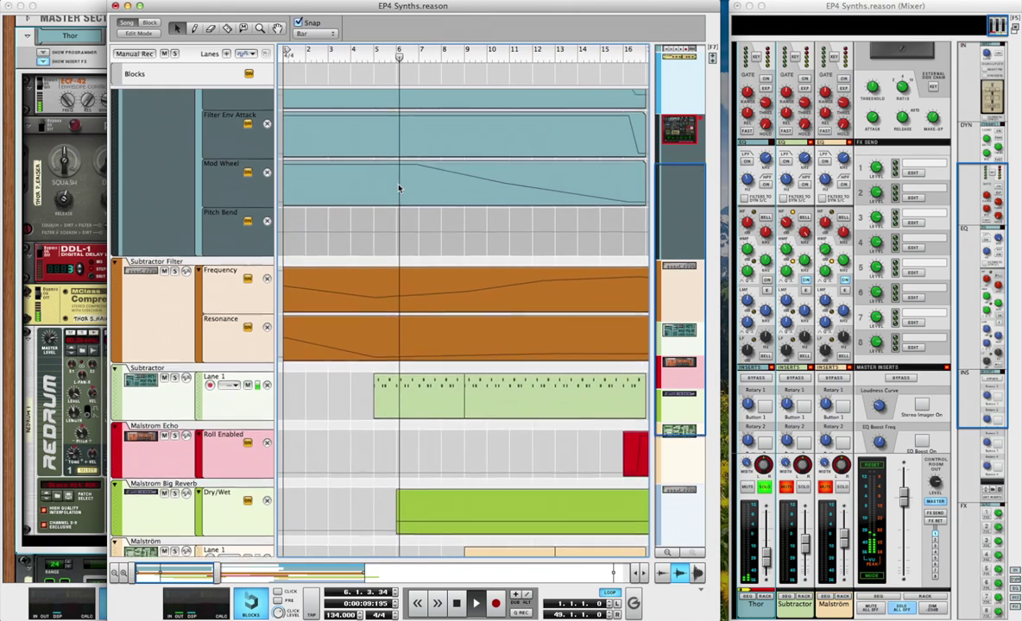
pyautogui.scroll(3, 398, 187)
pyautogui.scroll(-2, 399, 181)
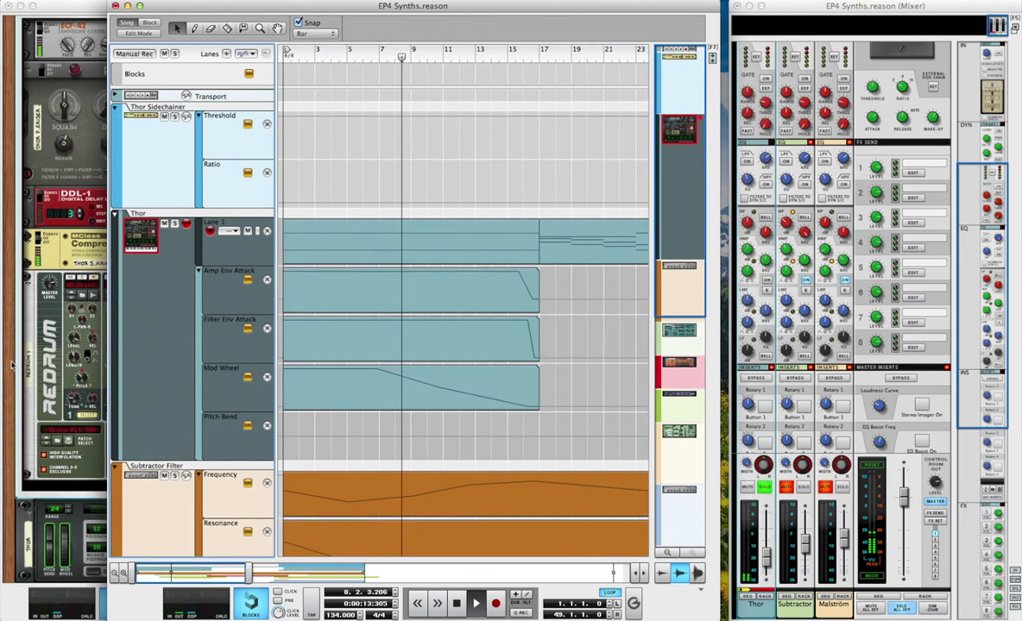
# Step: Show Thor's programmer in the rack and move the sequencer window aside so both stay visible
pyautogui.click(87, 256)
pyautogui.scroll(-5, 52, 384)
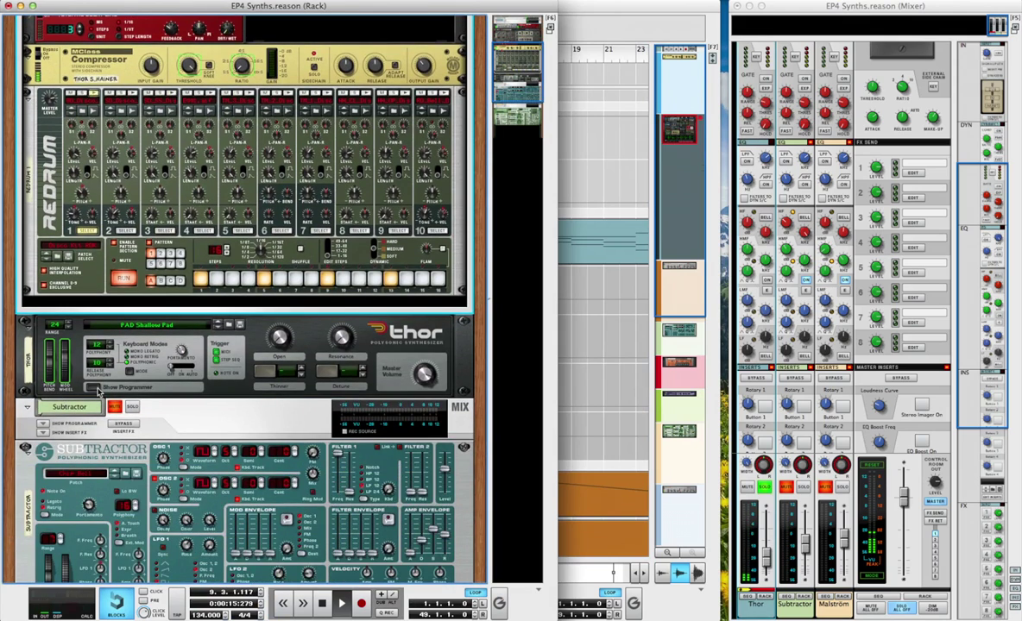
pyautogui.click(98, 389)
pyautogui.scroll(-3, 262, 342)
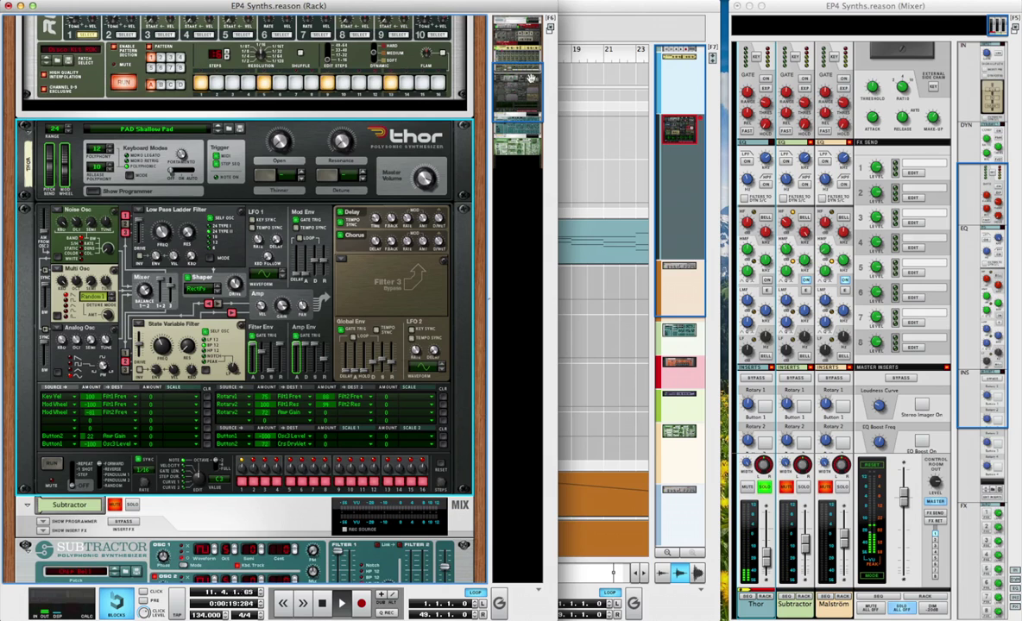
pyautogui.click(592, 23)
pyautogui.moveTo(597, 22); pyautogui.dragTo(716, 23)
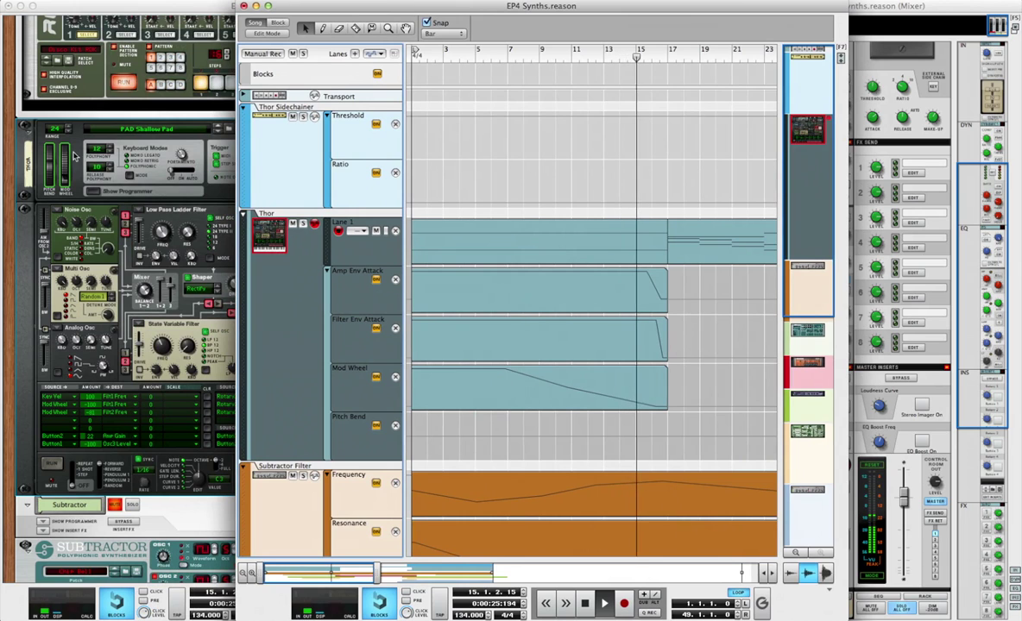
# Step: Examine the Thor notes and the Thor and Thor Sidechainer automation from about bar 15 to bar 37 during playback
pyautogui.hscroll(10, 666, 328)
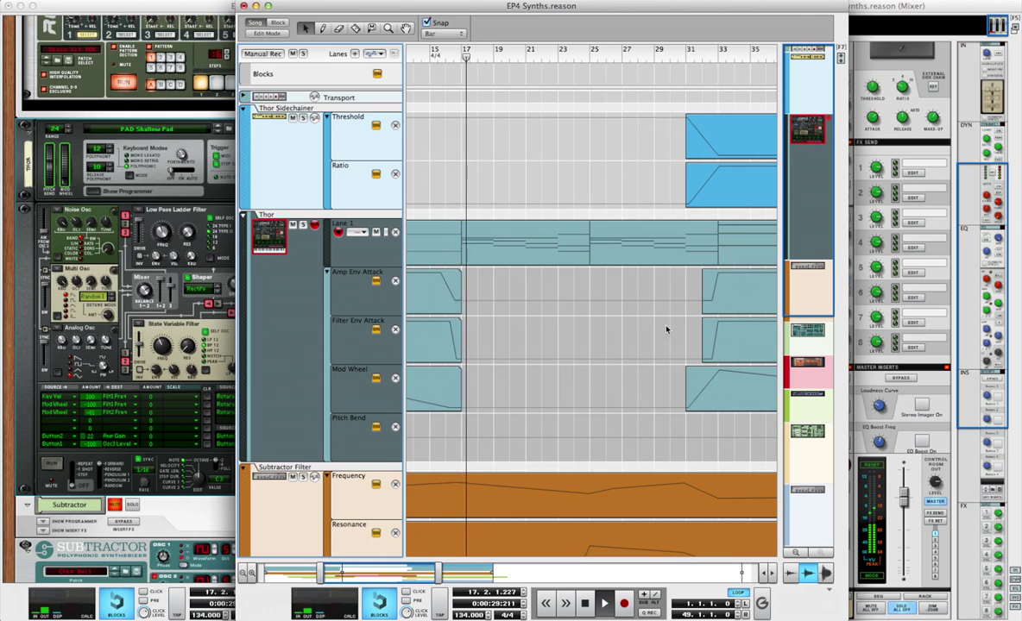
pyautogui.hscroll(2, 666, 328)
pyautogui.hscroll(2, 666, 329)
pyautogui.hscroll(-4, 666, 329)
pyautogui.hscroll(1, 666, 329)
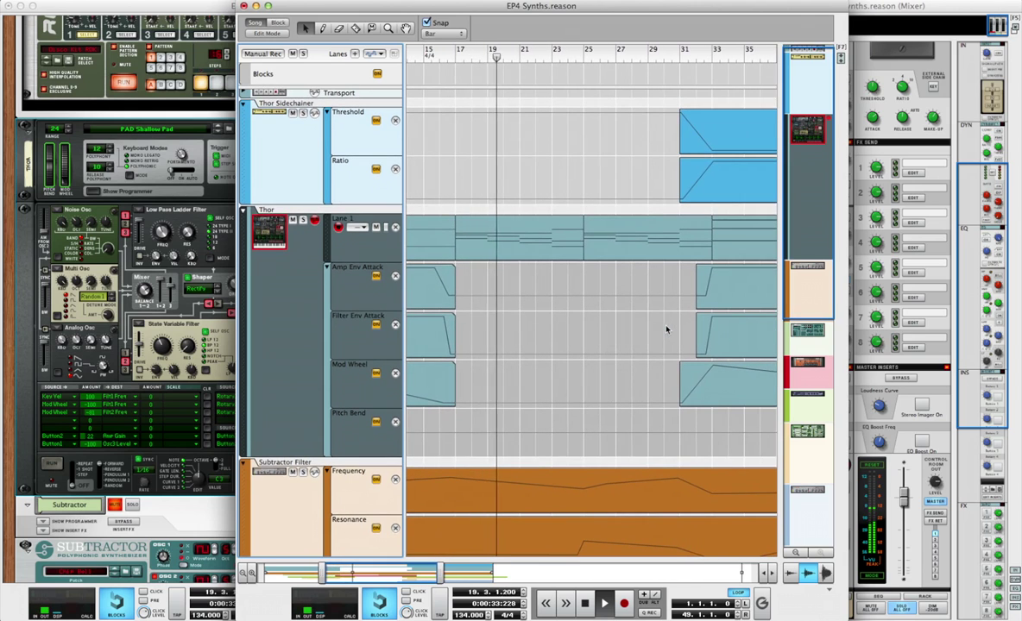
pyautogui.scroll(1, 666, 328)
pyautogui.hscroll(2, 666, 328)
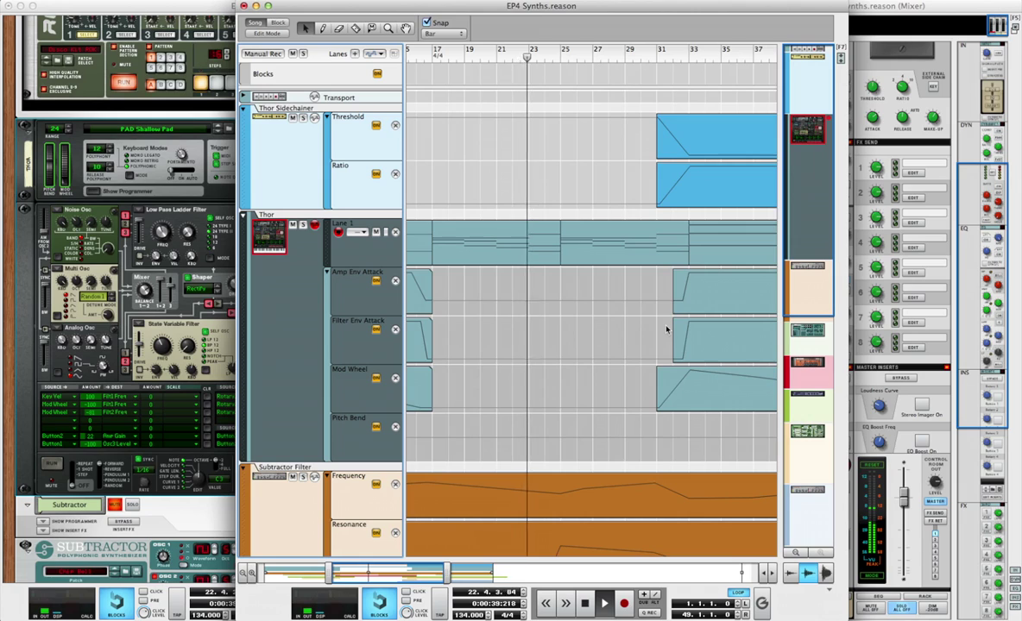
# Step: Move the sequencer window clear of Thor's insert effects and follow them alongside the automation from bar 29 to bar 49
pyautogui.moveTo(529, 5); pyautogui.dragTo(692, 6)
pyautogui.scroll(10, 152, 151)
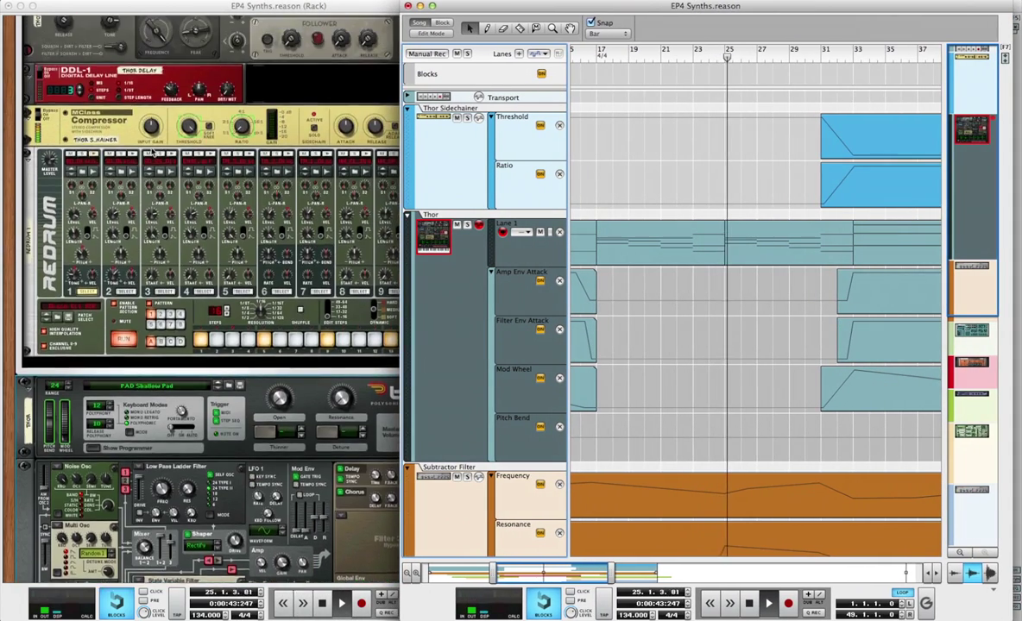
pyautogui.scroll(5, 152, 151)
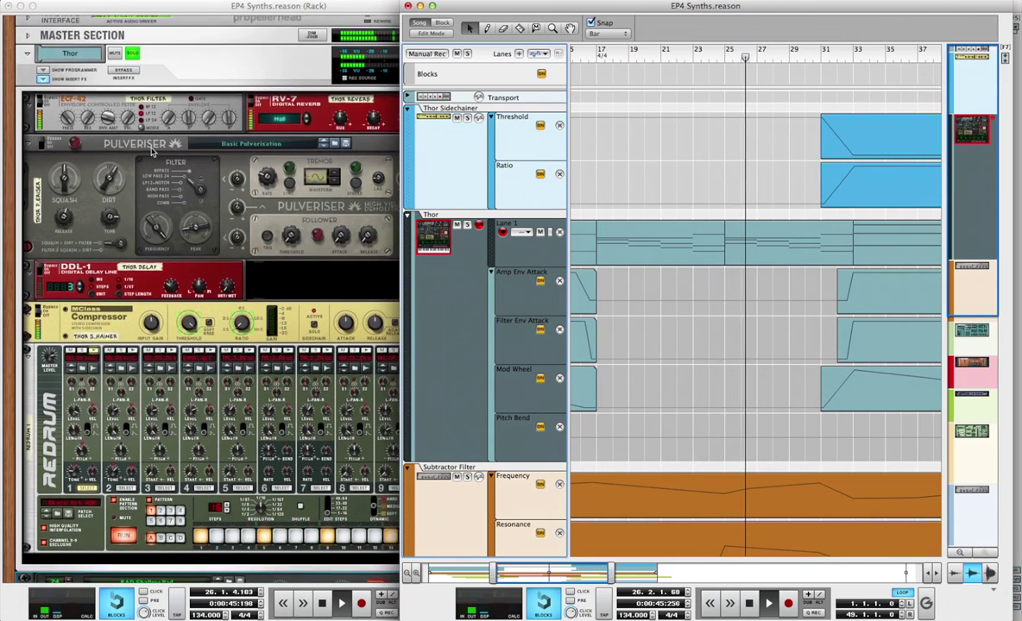
pyautogui.scroll(-2, 152, 151)
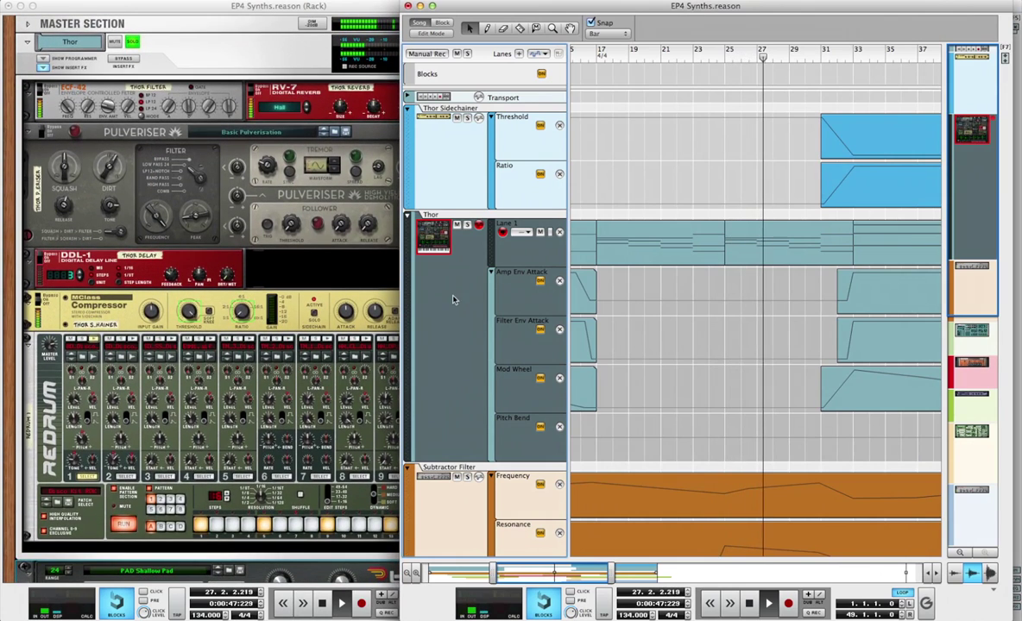
pyautogui.hscroll(10, 829, 196)
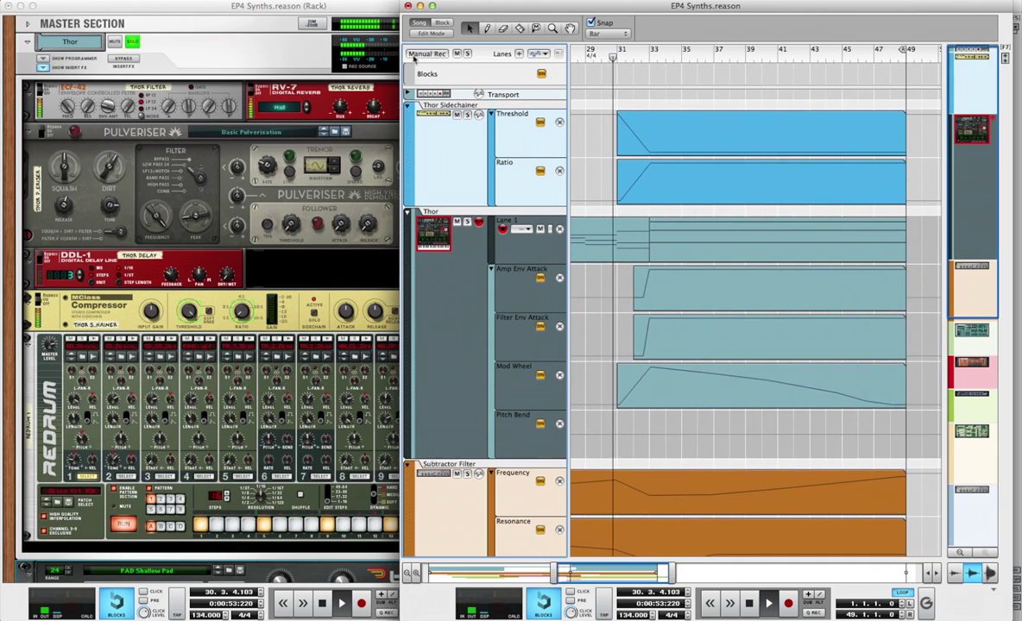
pyautogui.moveTo(461, 11); pyautogui.dragTo(471, 10)
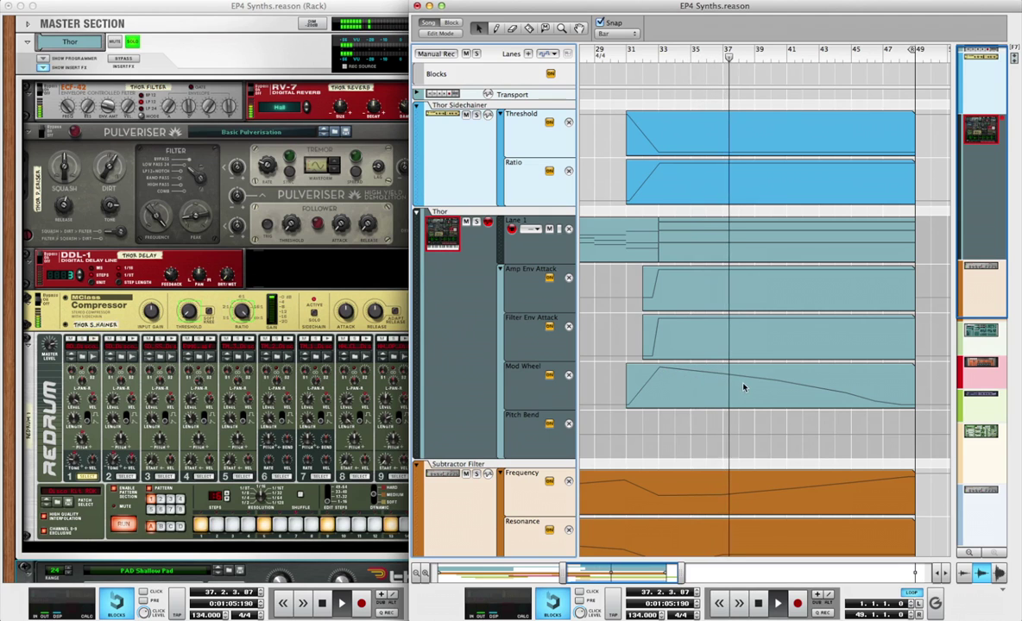
pyautogui.scroll(-3, 261, 366)
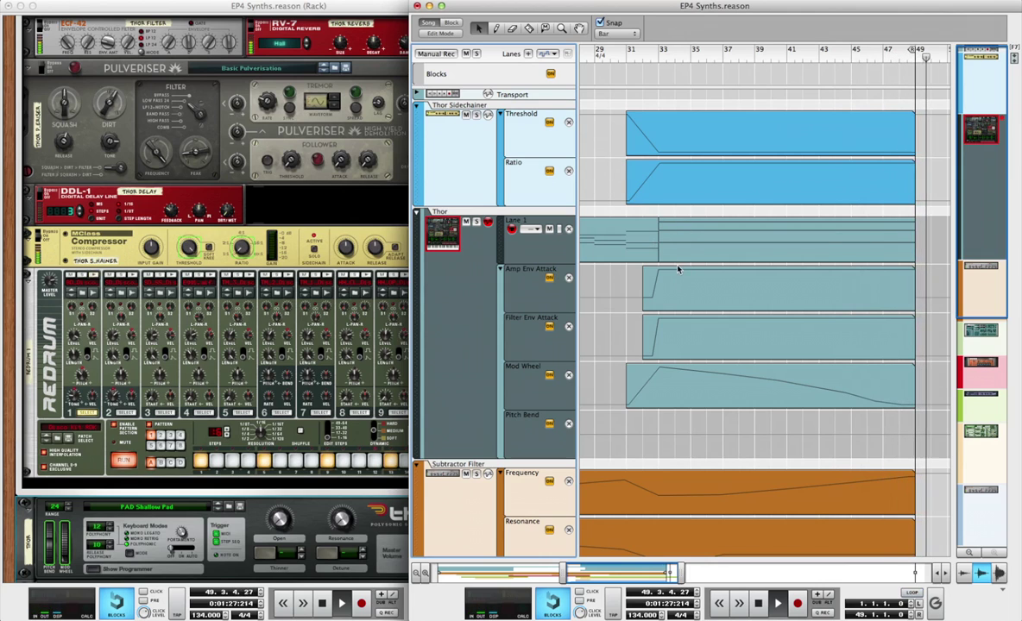
# Step: Stop playback and show the whole arrangement with all tracks in the sequencer
pyautogui.press('space')
pyautogui.scroll(-5, 716, 256)
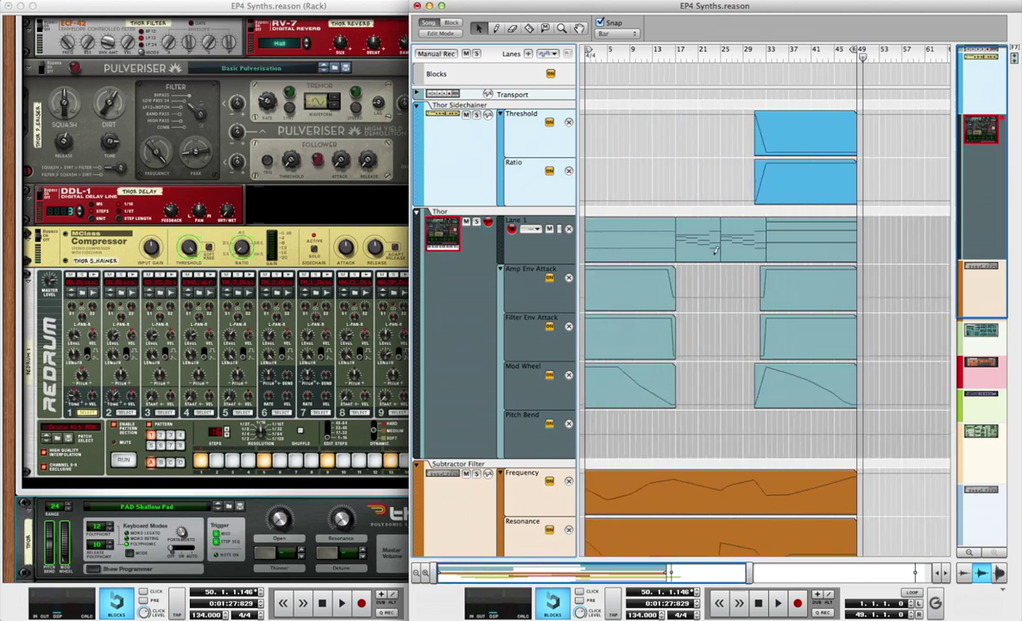
pyautogui.scroll(-5, 715, 254)
pyautogui.scroll(2, 716, 252)
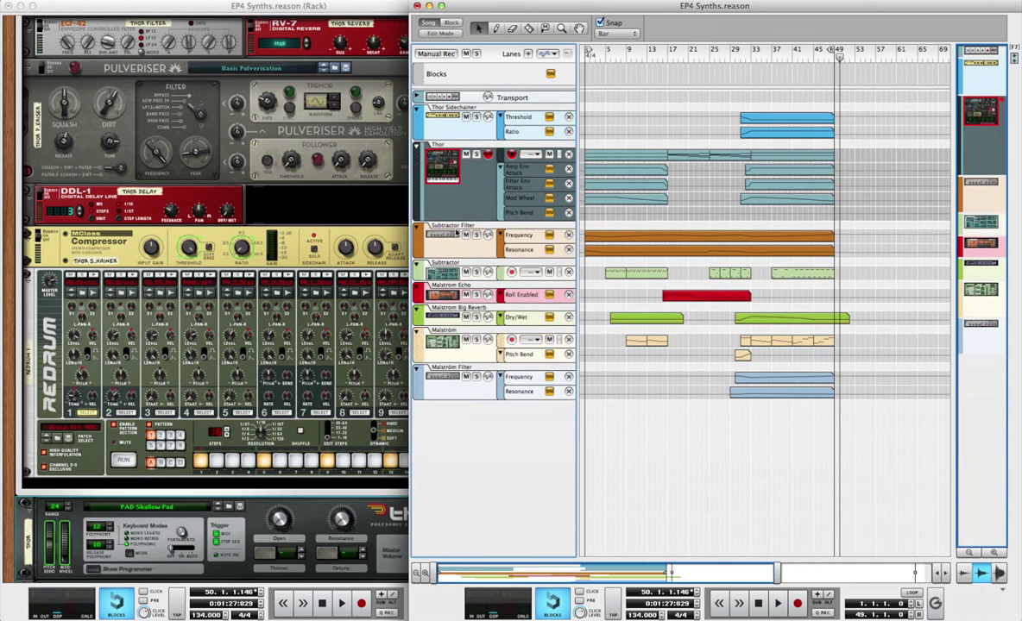
# Step: Collapse Thor's insert effects and programmer in the rack and take the Thor channel out of solo
pyautogui.scroll(5, 269, 193)
pyautogui.click(43, 85)
pyautogui.click(88, 167)
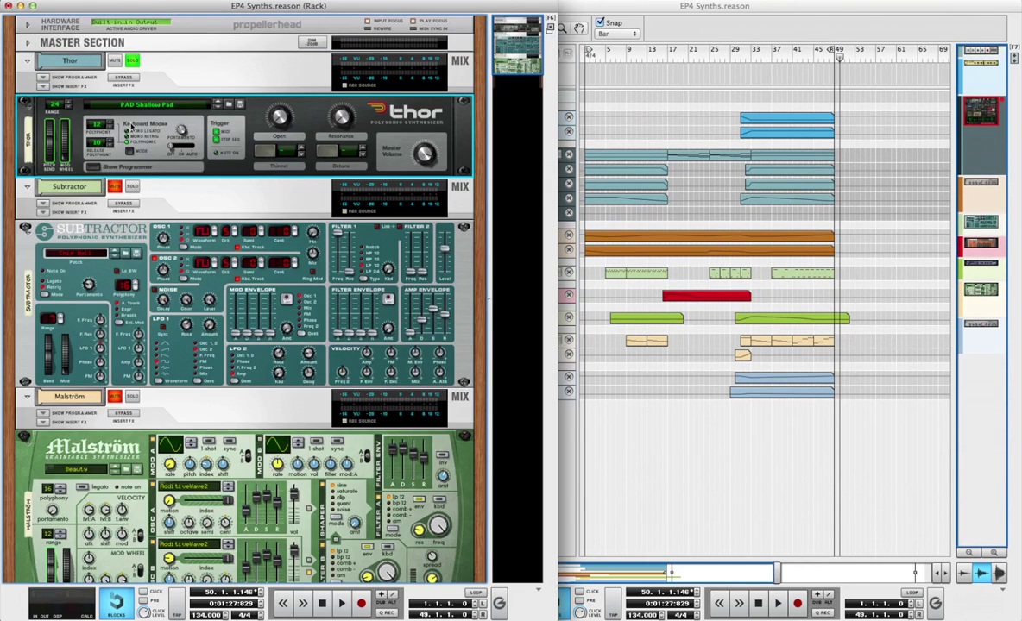
pyautogui.click(132, 62)
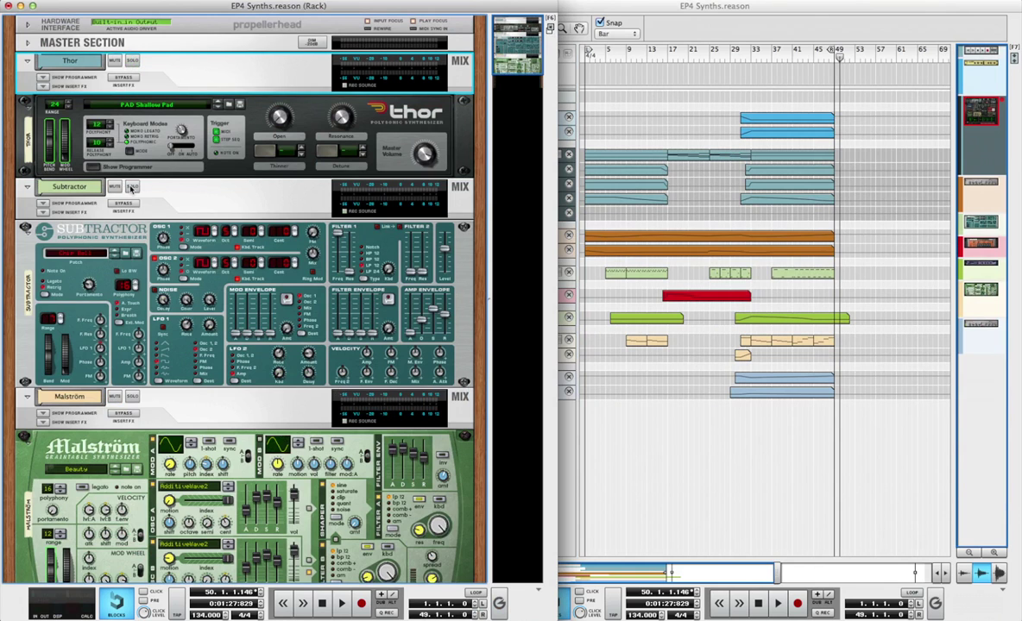
# Step: Solo the Subtractor channel and show its insert effects
pyautogui.click(132, 186)
pyautogui.click(41, 211)
pyautogui.scroll(-5, 181, 259)
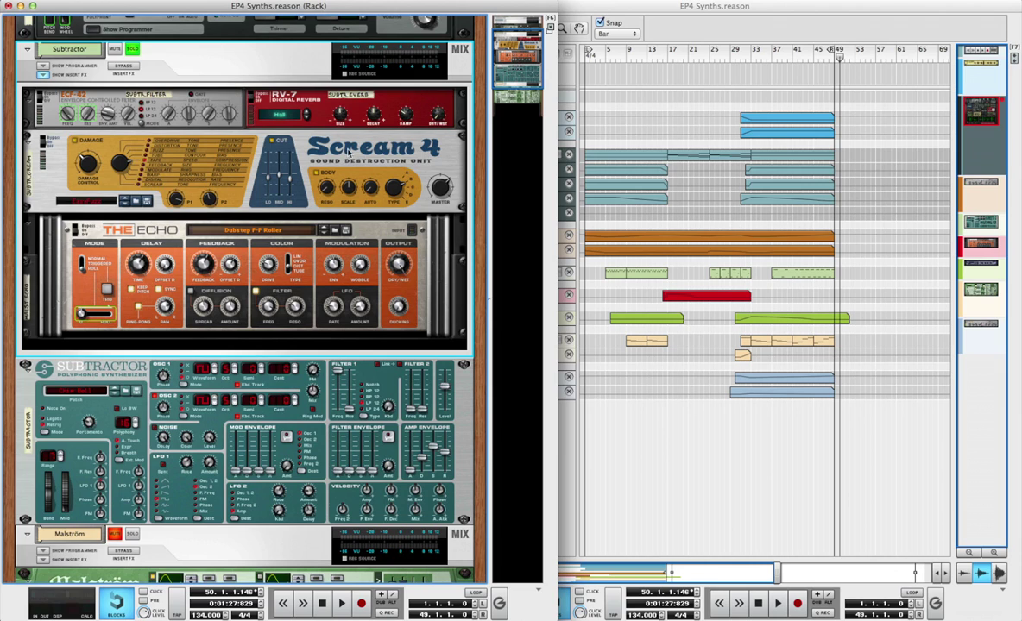
# Step: Play from bar 4 and turn on looping between bars 5 and 17 around the first Subtractor clips
pyautogui.click(611, 55)
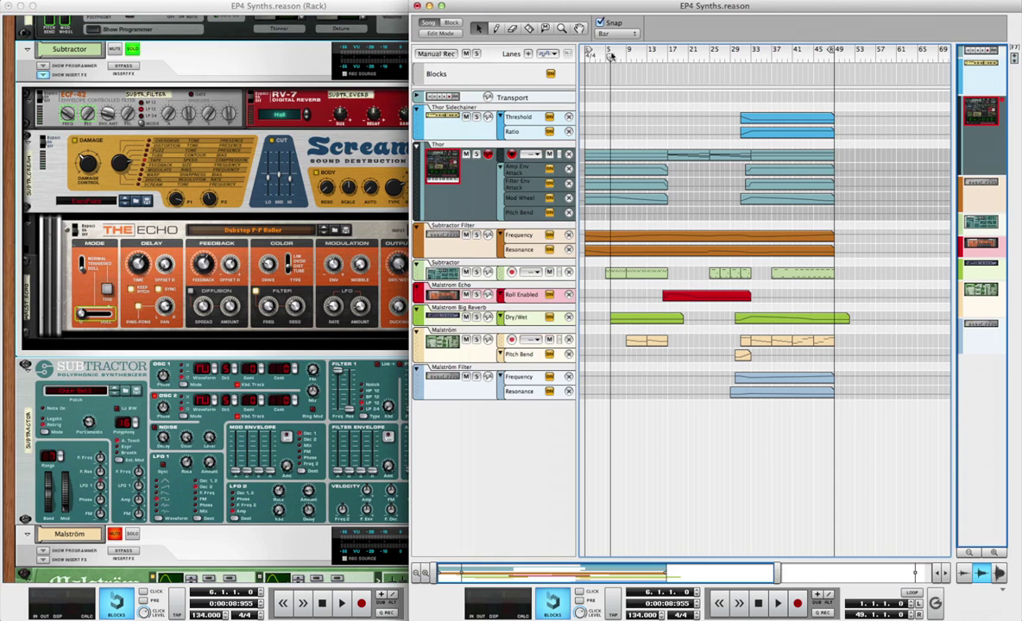
pyautogui.click(606, 57)
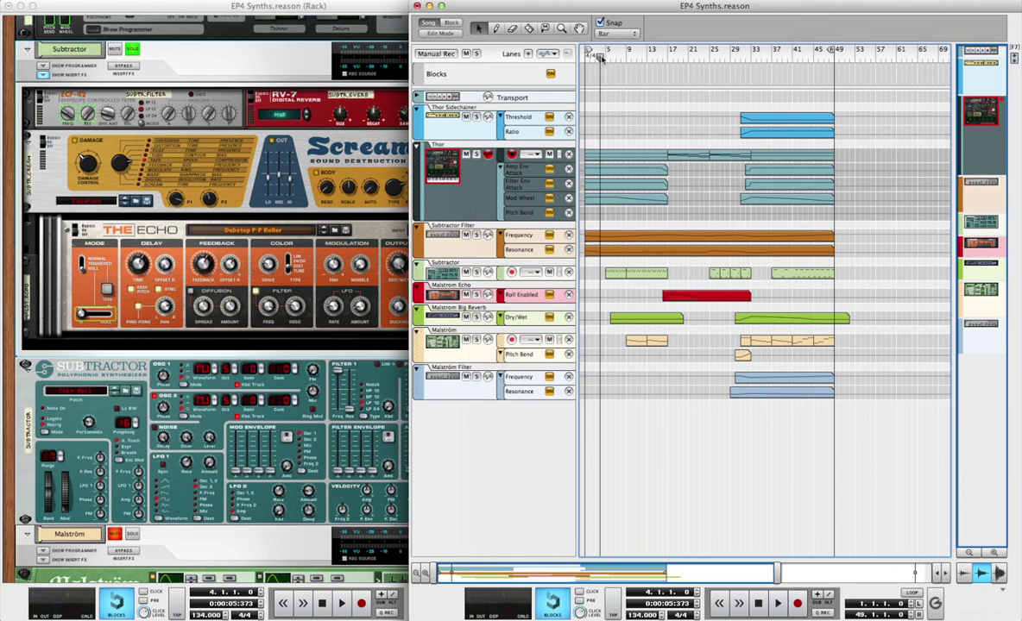
pyautogui.moveTo(590, 51); pyautogui.dragTo(611, 53)
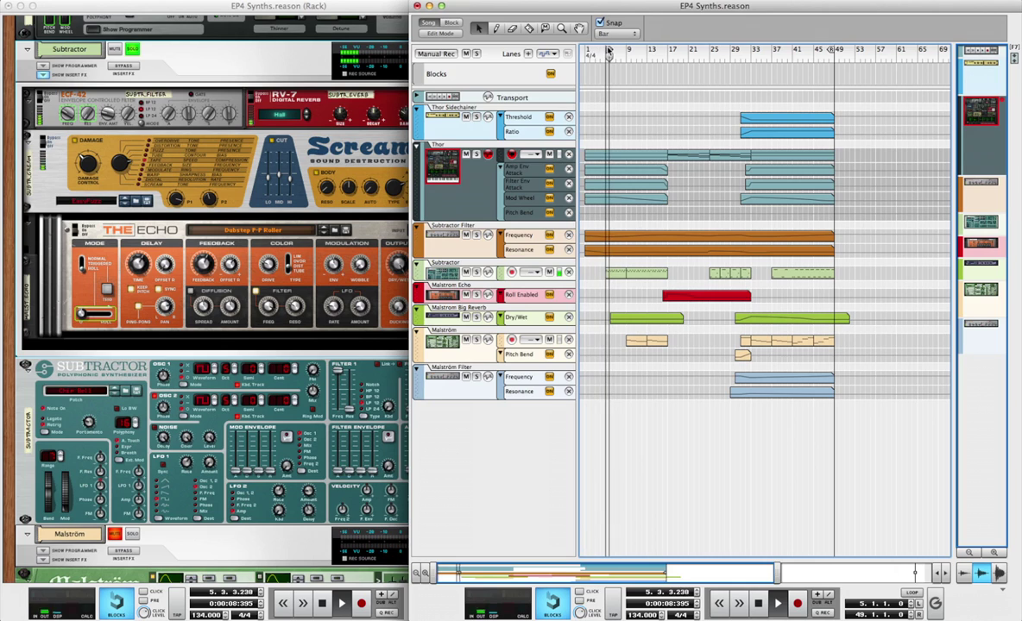
pyautogui.moveTo(833, 50); pyautogui.dragTo(670, 74)
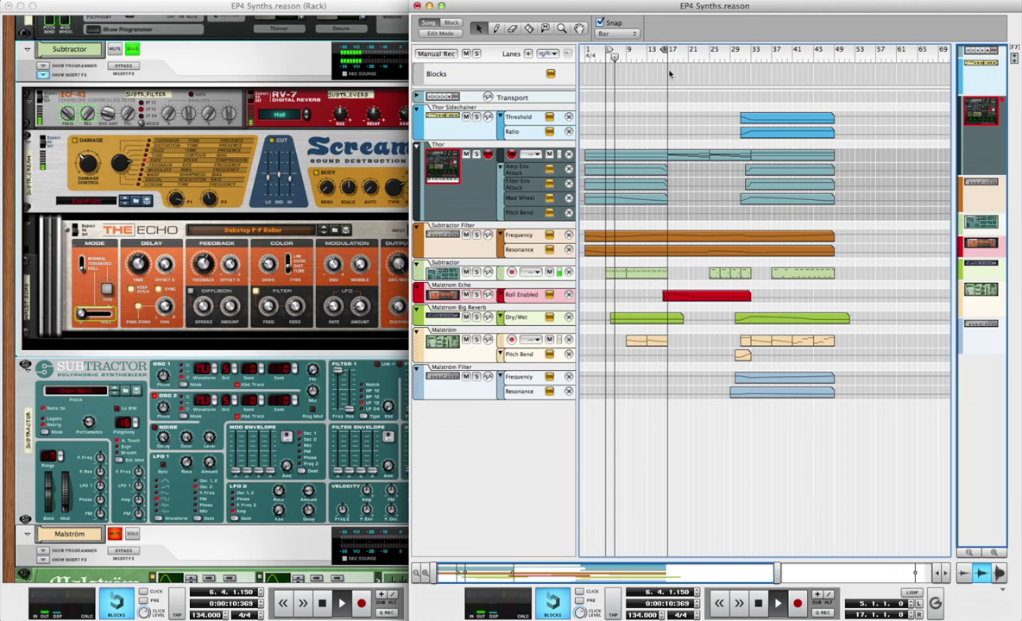
pyautogui.press('l')
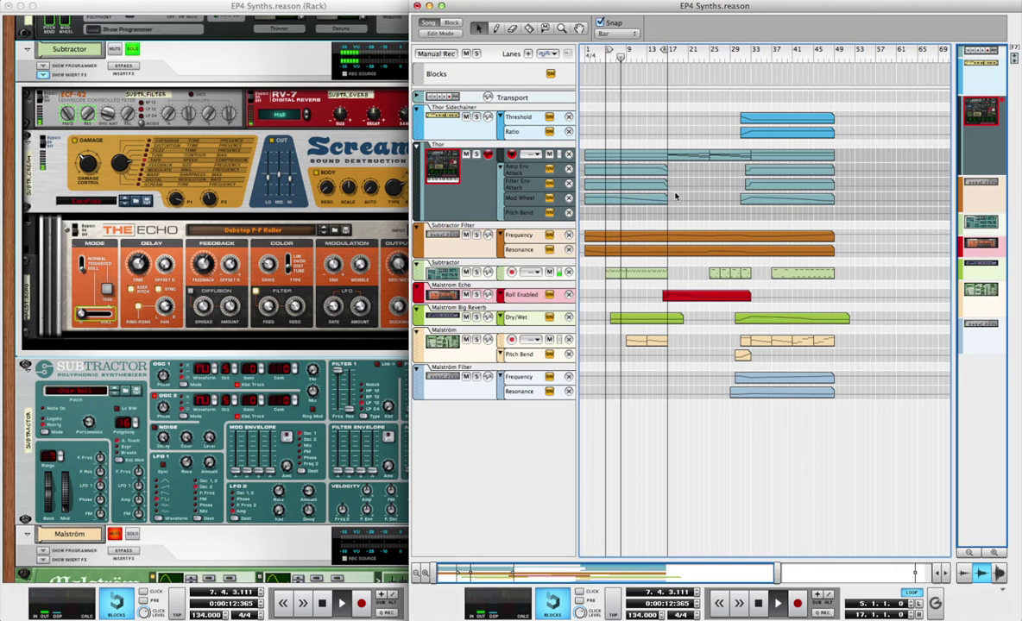
# Step: Move the loop end to bar 13 and select the Subtractor track in the sequencer
pyautogui.moveTo(666, 53); pyautogui.dragTo(646, 57)
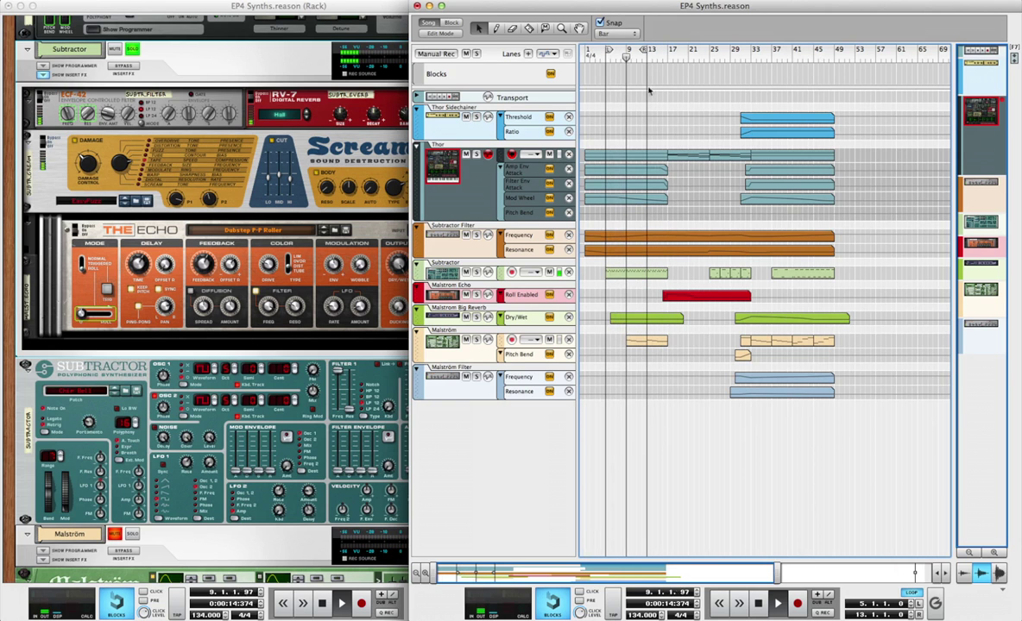
pyautogui.scroll(5, 638, 183)
pyautogui.scroll(8, 638, 183)
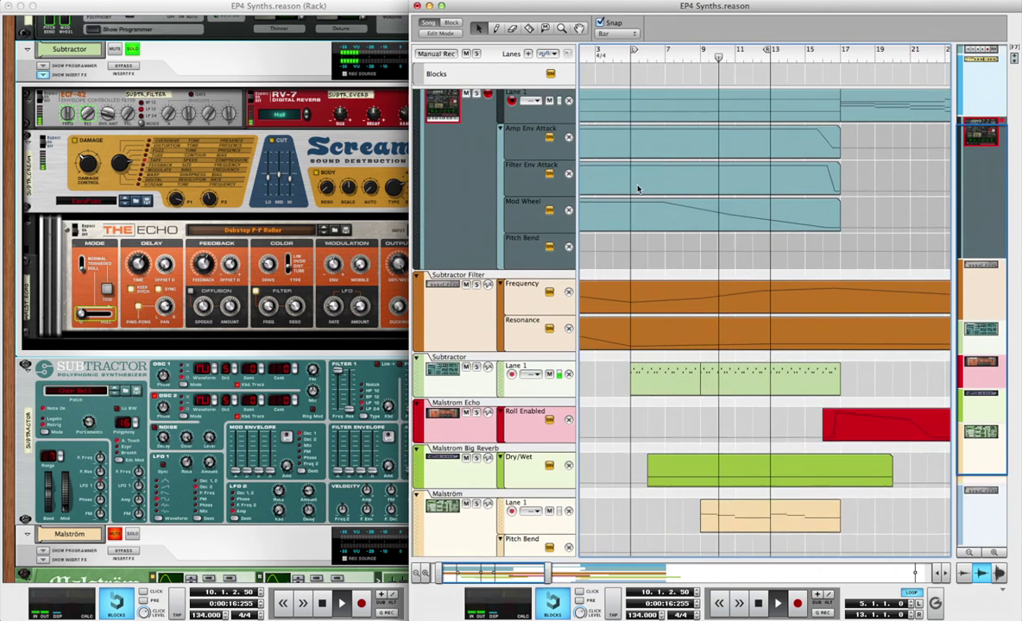
pyautogui.click(429, 332)
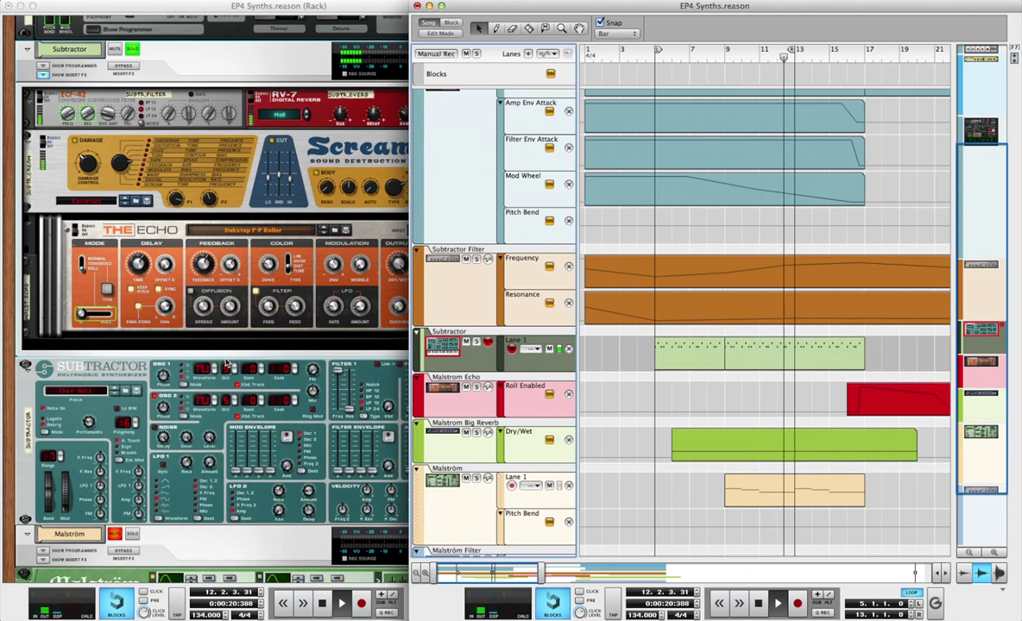
# Step: Try out the Subtractor's filter 1 frequency and the attack of its mod, filter and amp envelopes during playback
pyautogui.click(12, 262)
pyautogui.scroll(-2, 86, 240)
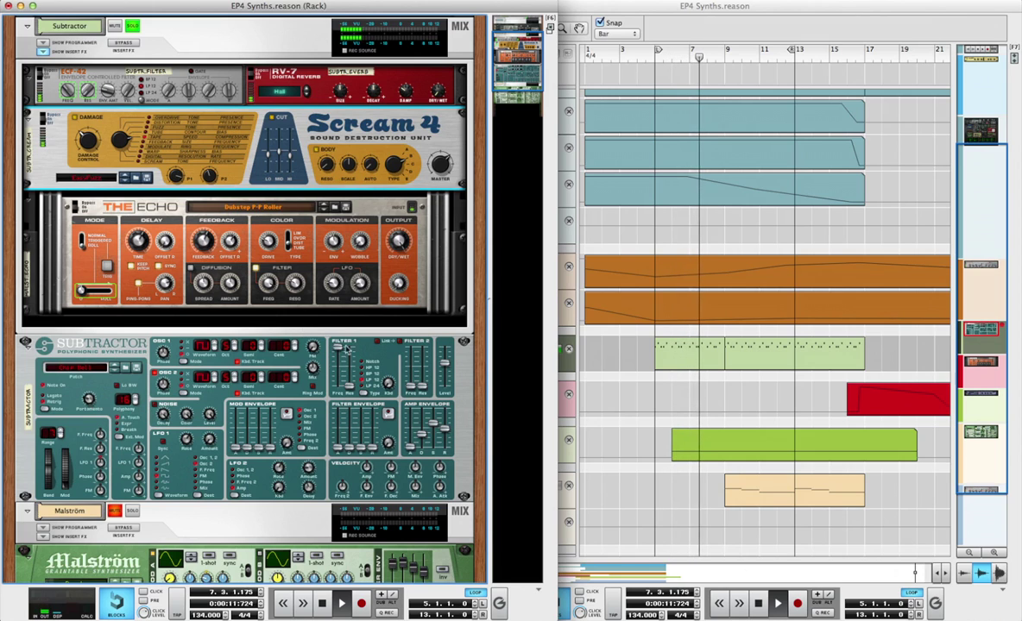
pyautogui.moveTo(338, 349)
pyautogui.mouseDown()
pyautogui.moveTo(340, 365)
pyautogui.moveTo(340, 352)
pyautogui.mouseUp()
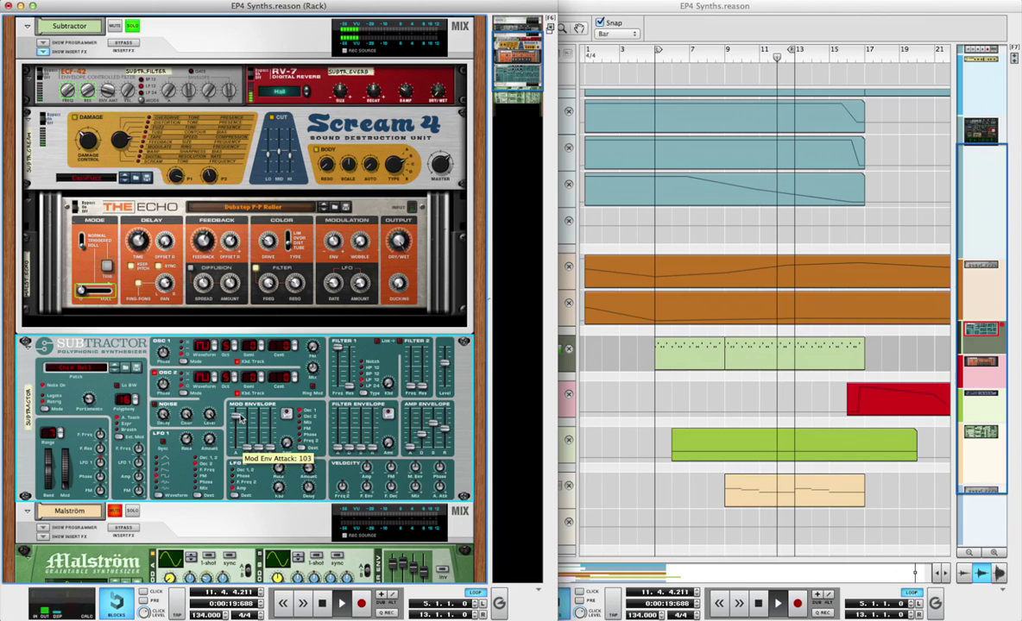
pyautogui.moveTo(240, 426); pyautogui.dragTo(240, 474)
pyautogui.moveTo(338, 408); pyautogui.dragTo(340, 425)
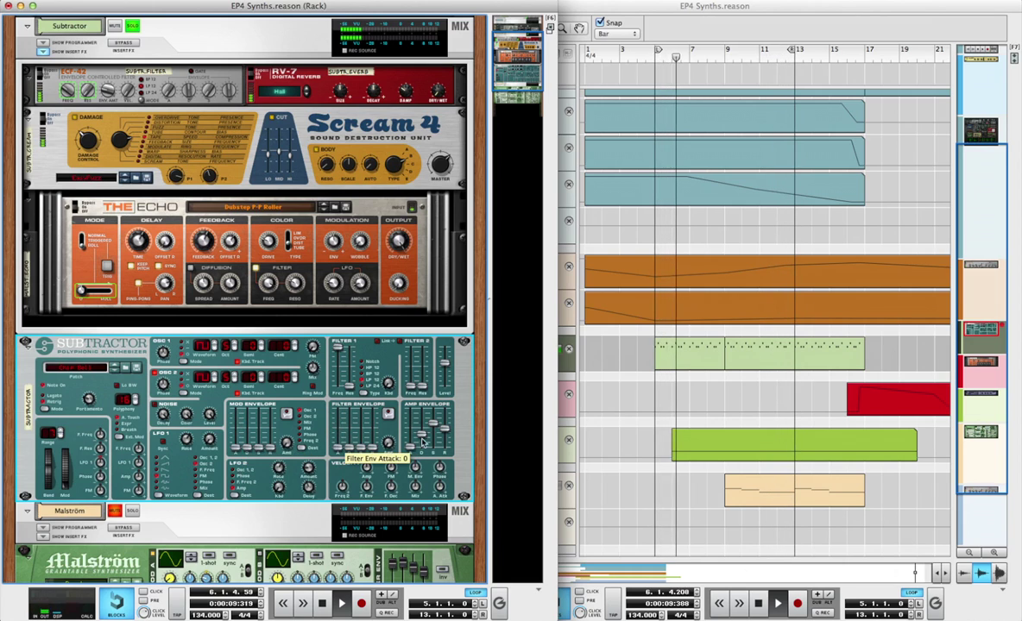
pyautogui.moveTo(410, 440); pyautogui.dragTo(410, 446)
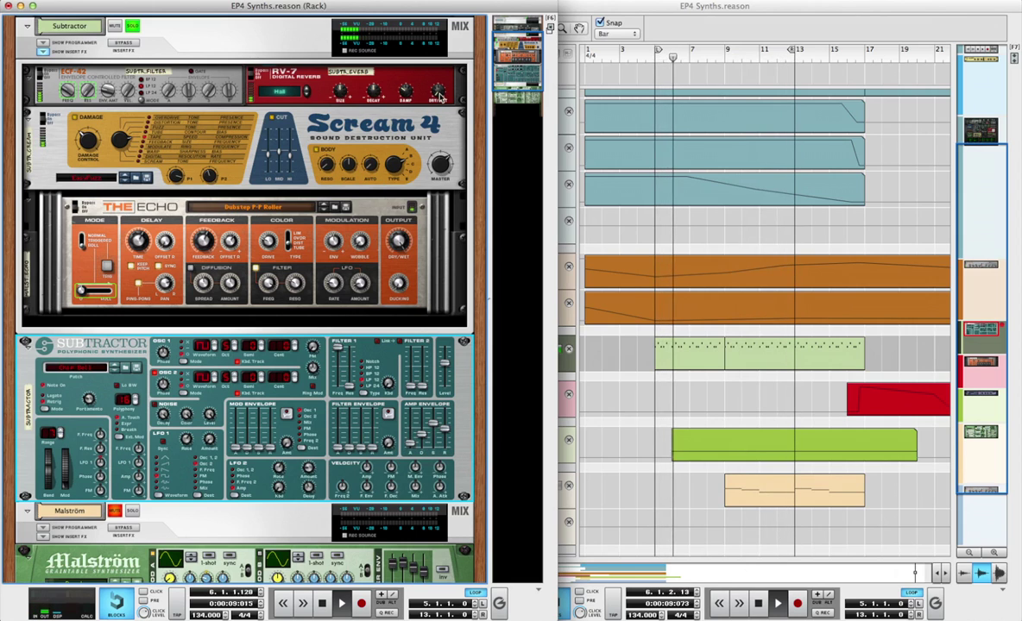
# Step: Replace the RV-7 reverb in the Subtractor's insert effects with a DDL-1 Digital Delay Line and close the device list
pyautogui.moveTo(441, 90); pyautogui.dragTo(440, 102)
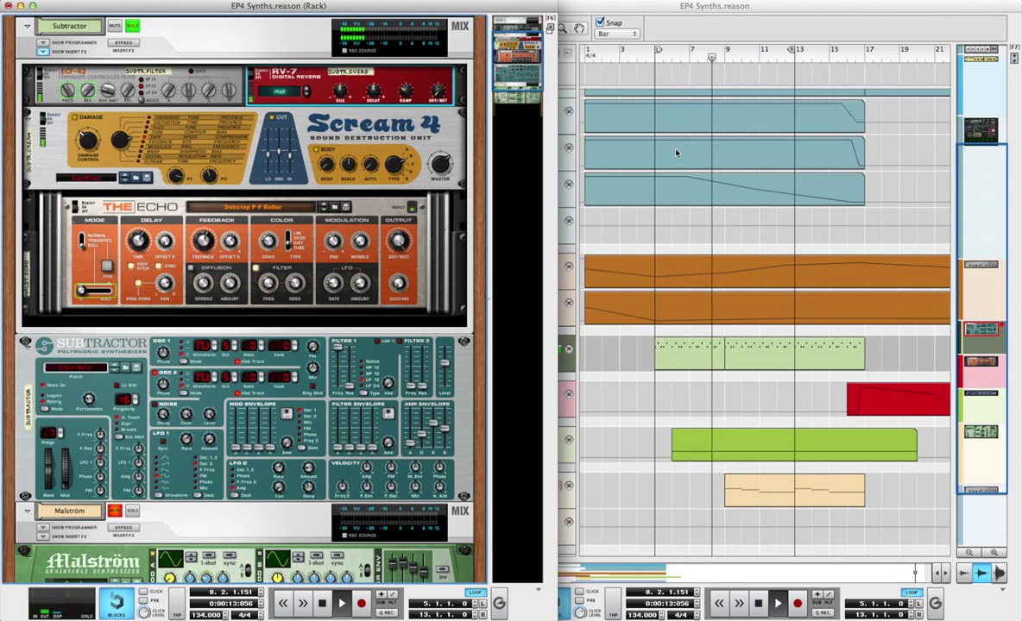
pyautogui.press('F8')
pyautogui.click(979, 49)
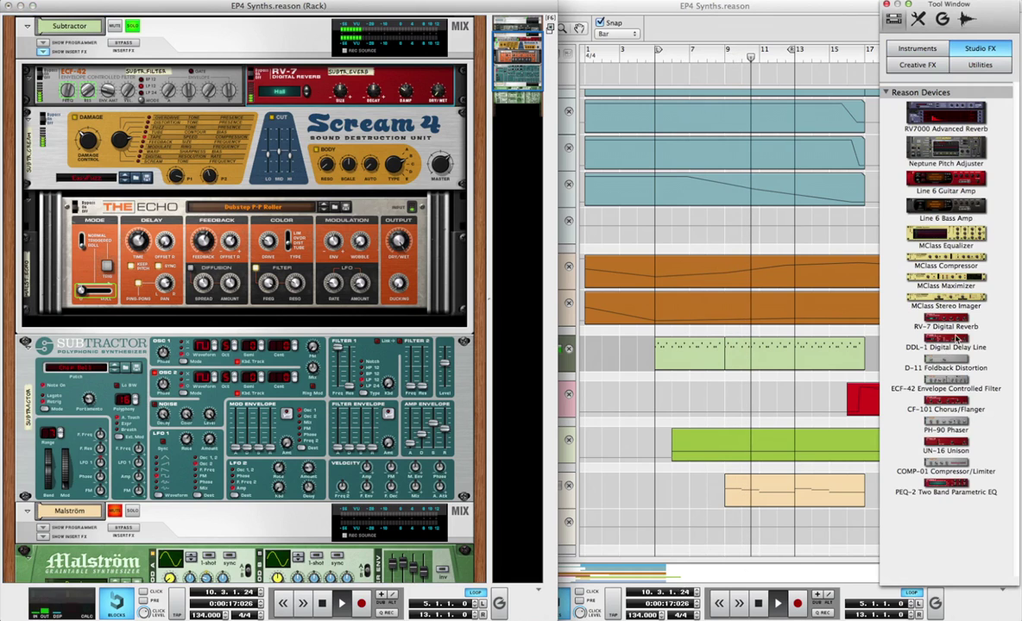
pyautogui.moveTo(945, 345); pyautogui.dragTo(264, 78)
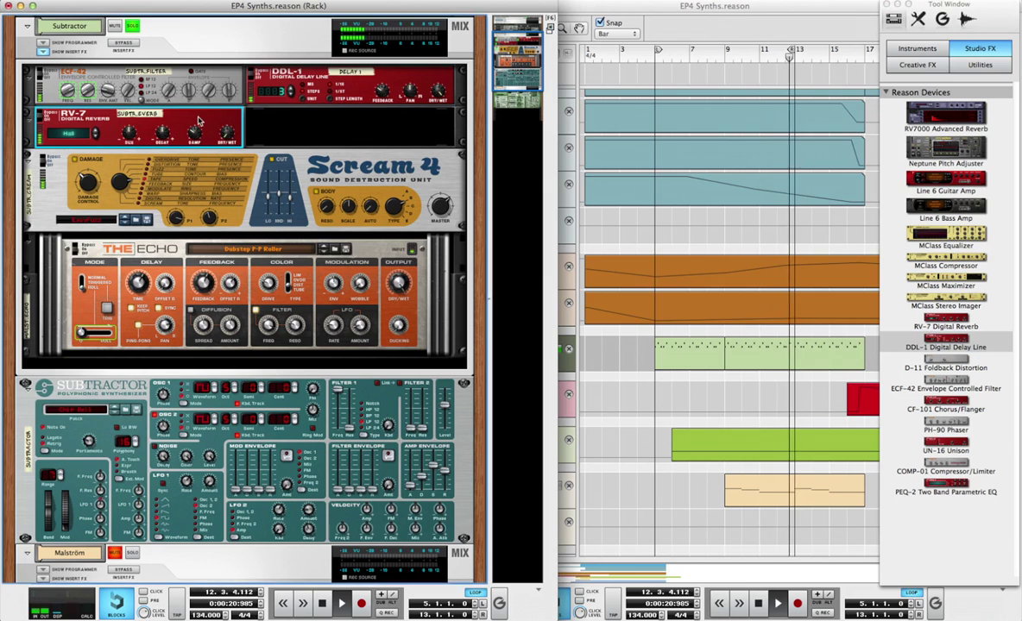
pyautogui.press('Delete')
pyautogui.press('Return')
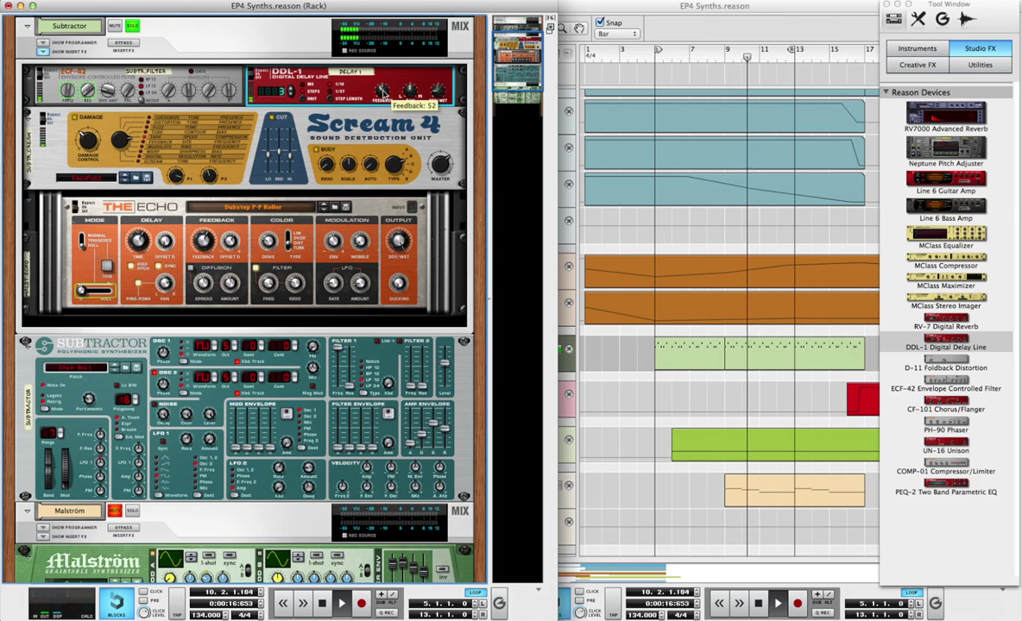
pyautogui.scroll(-1, 423, 90)
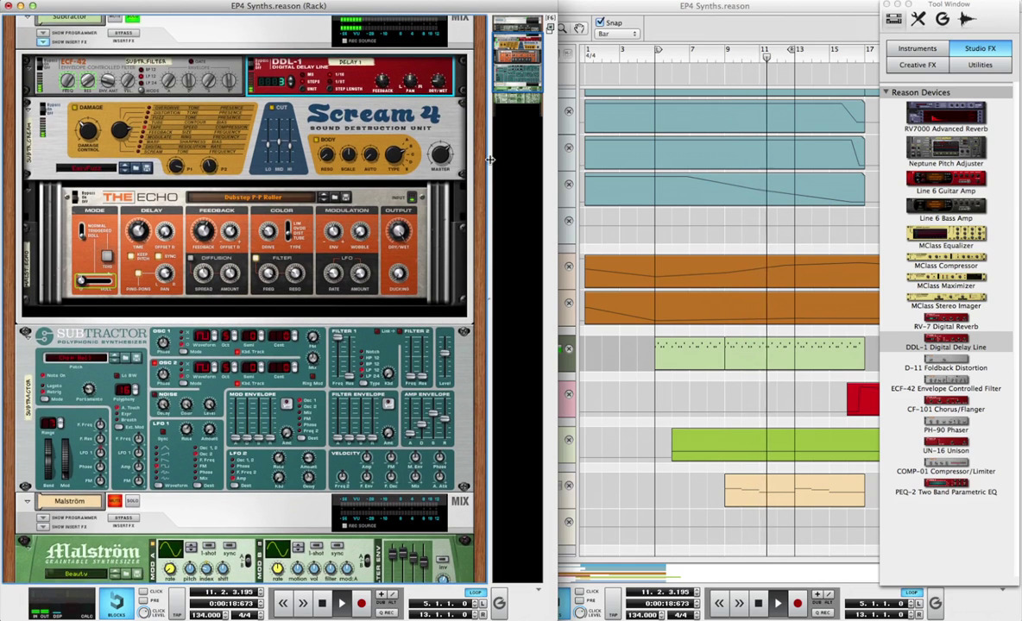
pyautogui.click(612, 385)
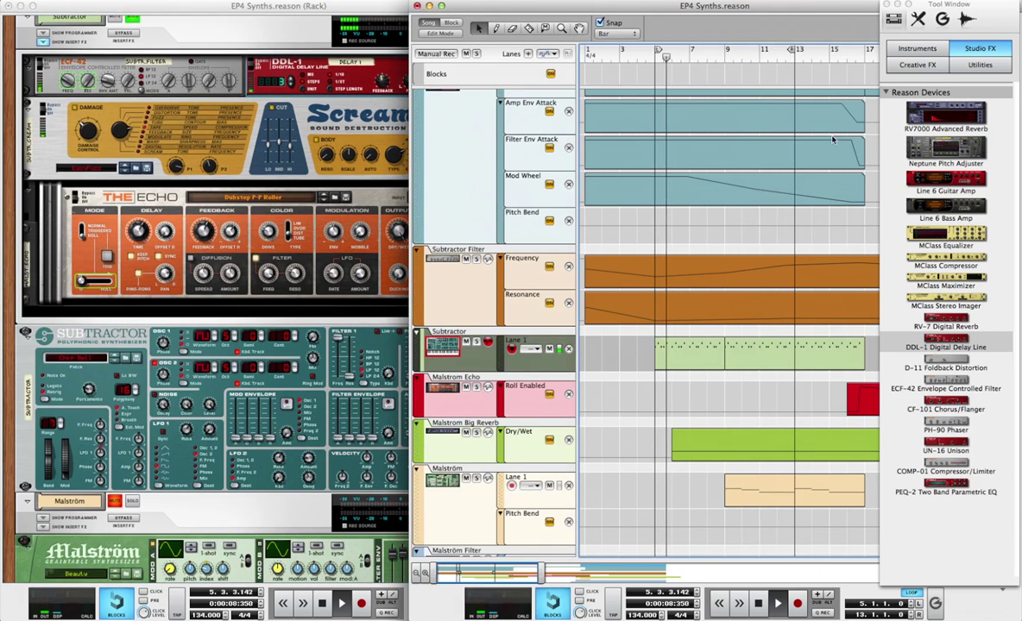
pyautogui.click(877, 103)
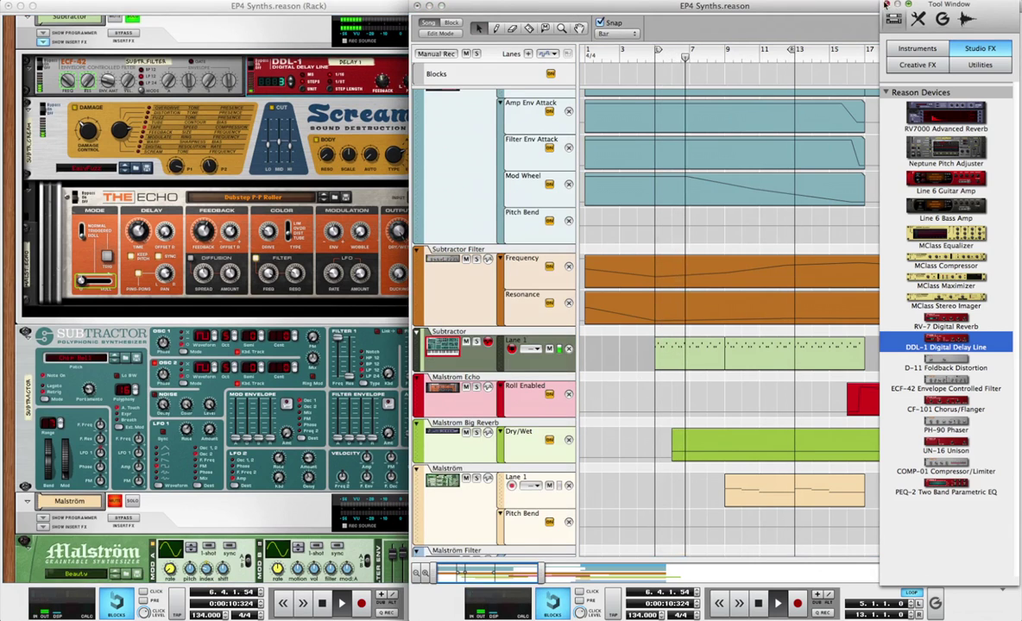
pyautogui.click(887, 4)
# Step: Extend the loop end to bar 33 and show the whole arrangement in the sequencer
pyautogui.scroll(1, 791, 270)
pyautogui.hscroll(5, 792, 270)
pyautogui.hscroll(3, 792, 270)
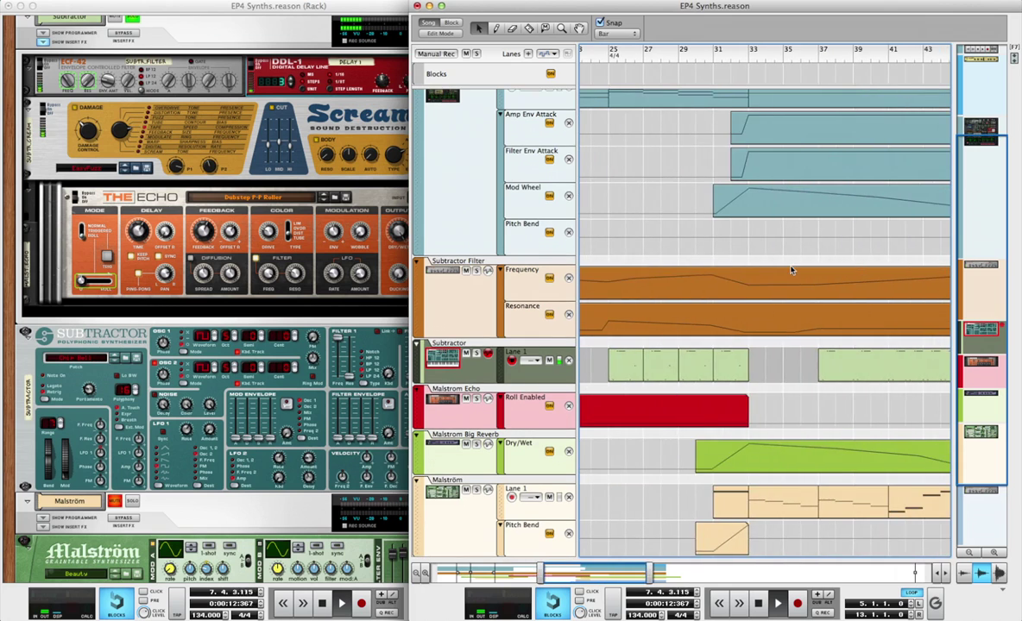
pyautogui.hscroll(-5, 791, 270)
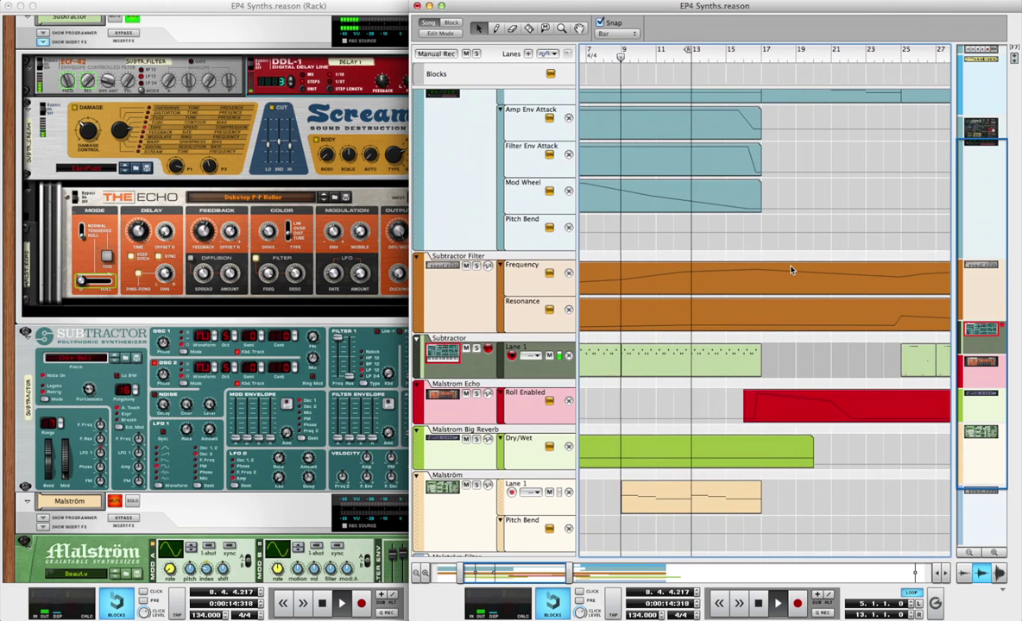
pyautogui.moveTo(690, 52); pyautogui.dragTo(915, 95)
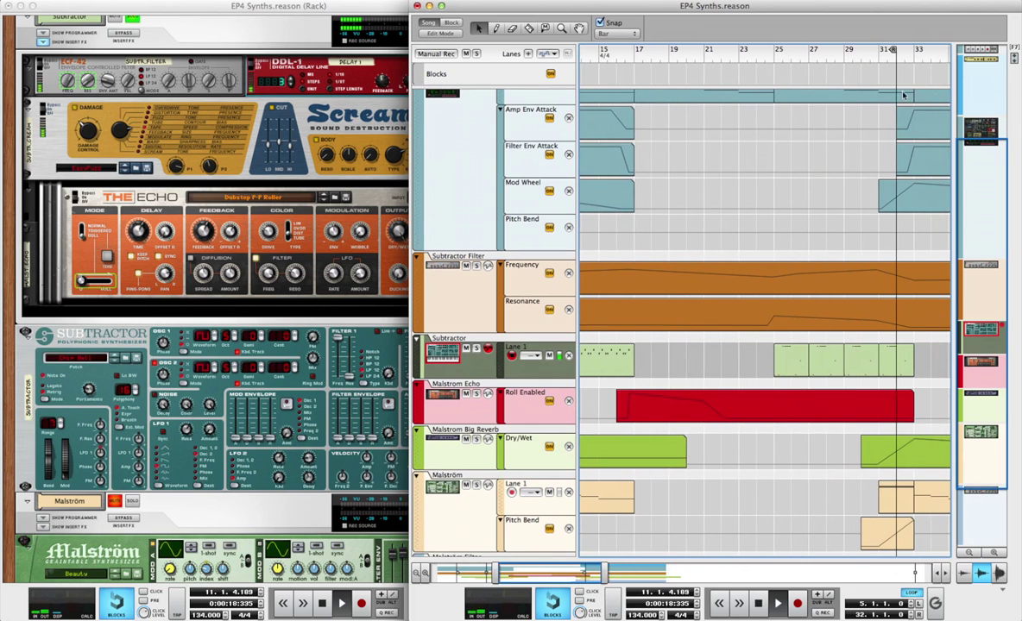
pyautogui.hscroll(-5, 813, 203)
pyautogui.scroll(-8, 811, 201)
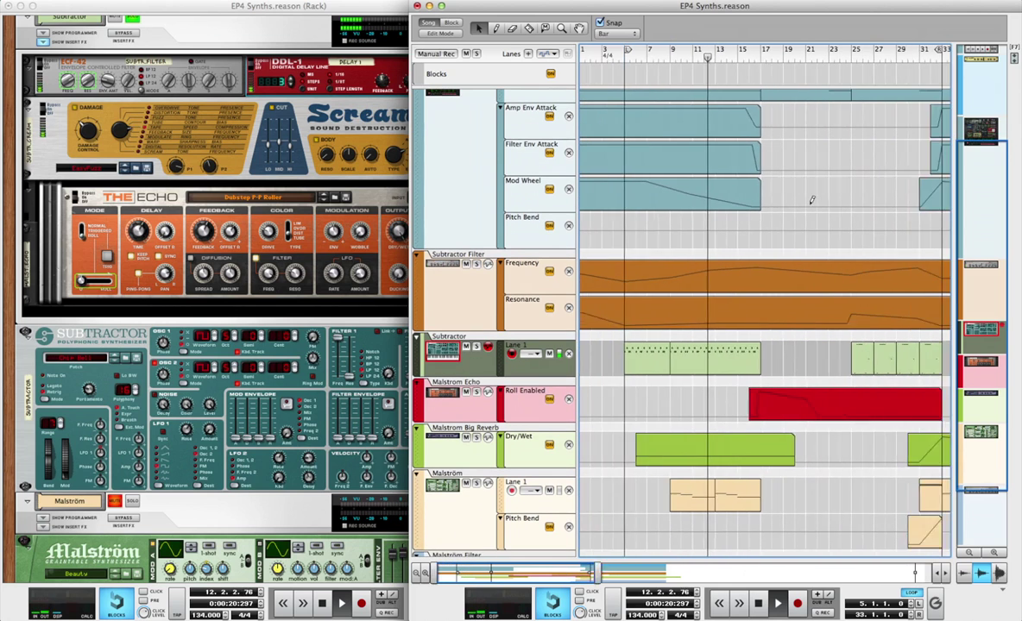
pyautogui.scroll(-2, 812, 201)
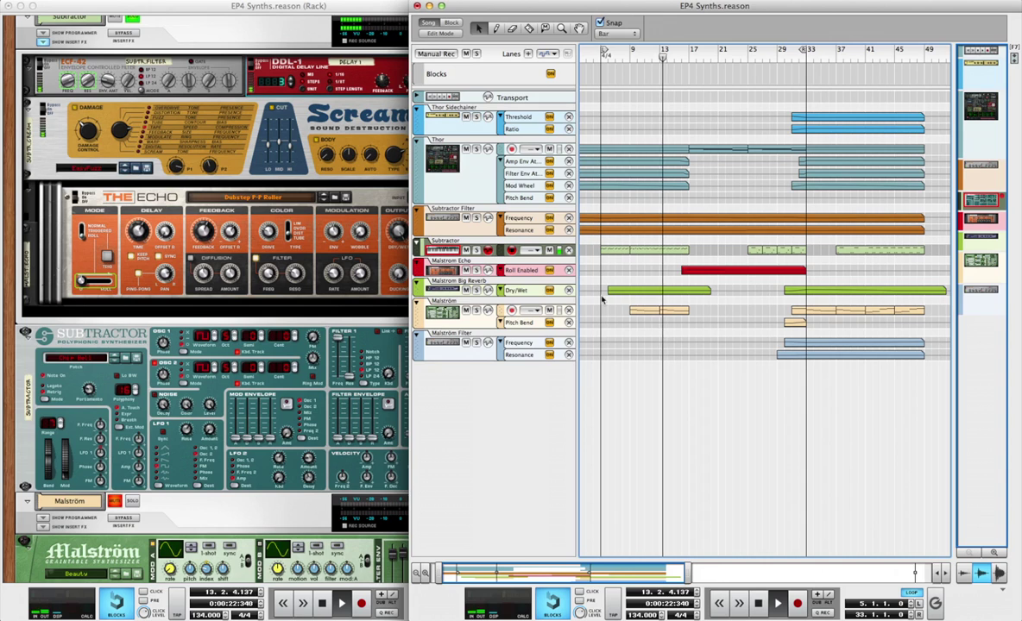
# Step: Examine The Echo's roll automation during playback and continue from bar 25 with the Subtractor's insert effects in view
pyautogui.click(100, 313)
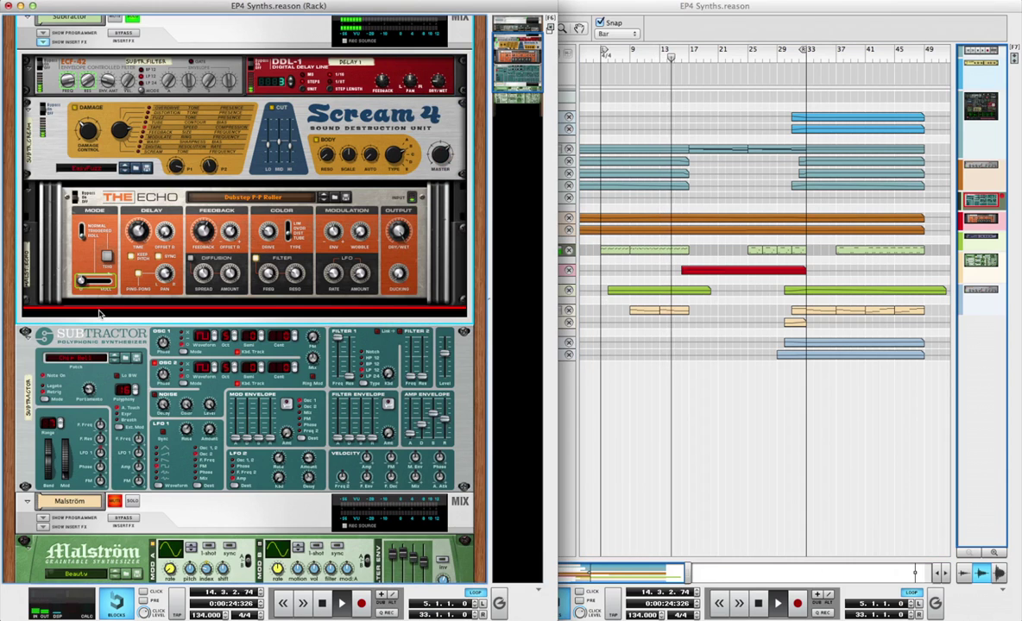
pyautogui.click(73, 452)
pyautogui.moveTo(72, 441); pyautogui.dragTo(70, 460)
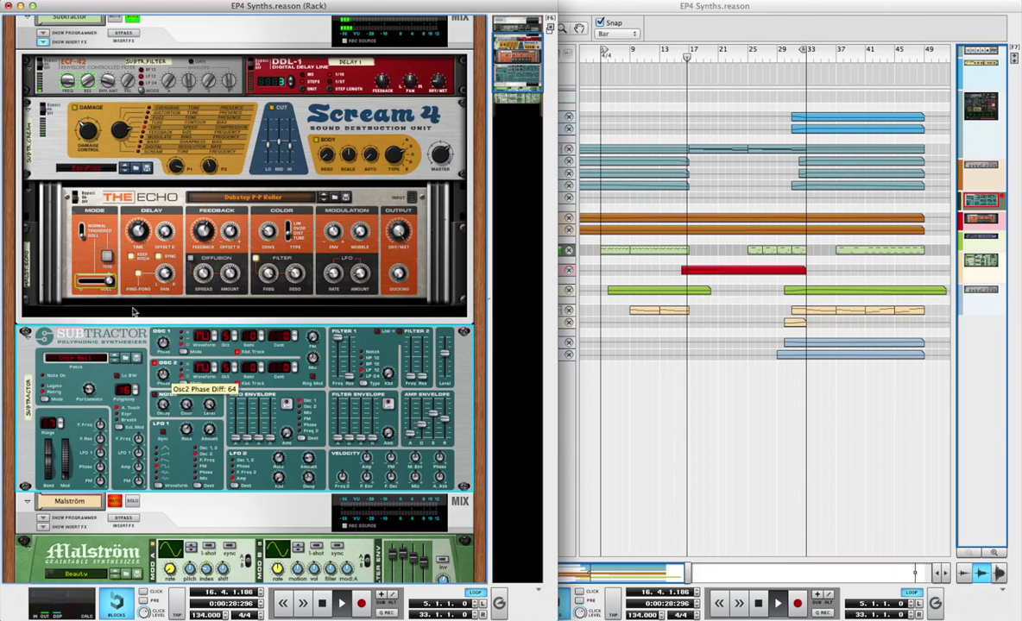
pyautogui.click(118, 210)
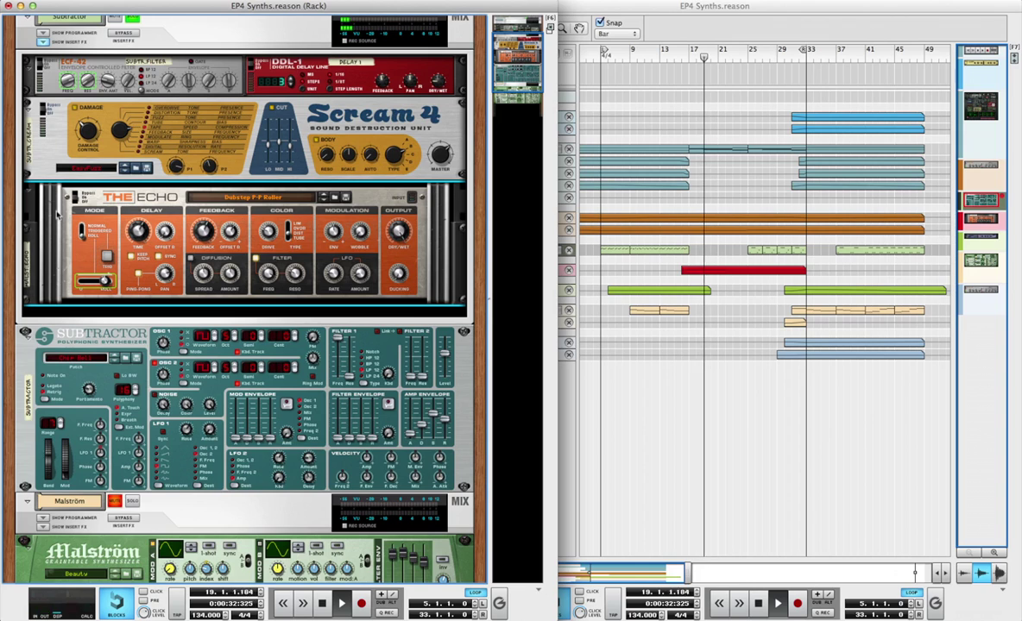
pyautogui.moveTo(46, 456); pyautogui.dragTo(48, 466)
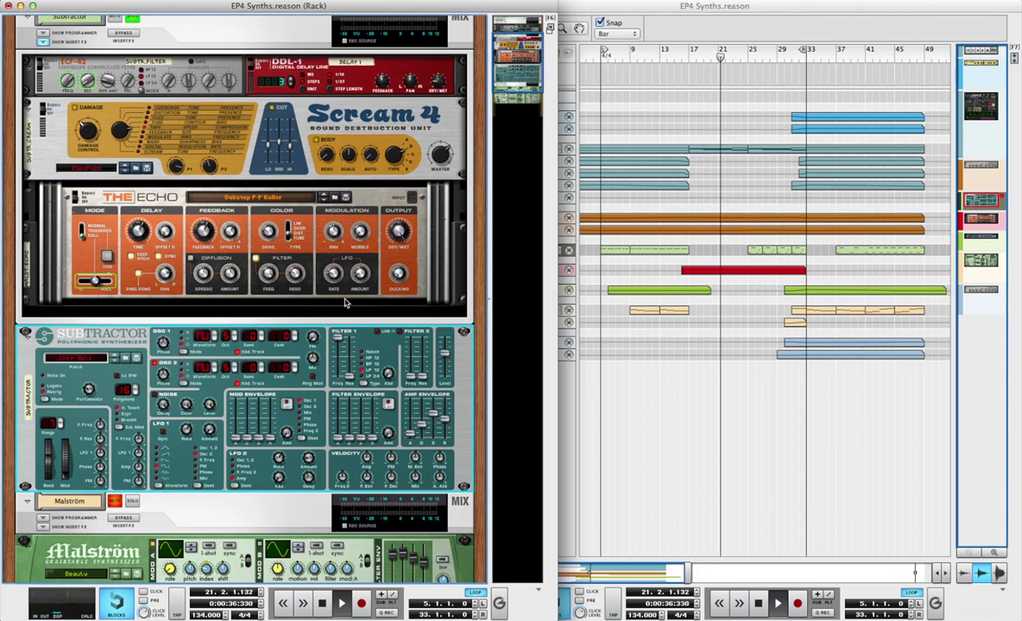
pyautogui.click(747, 57)
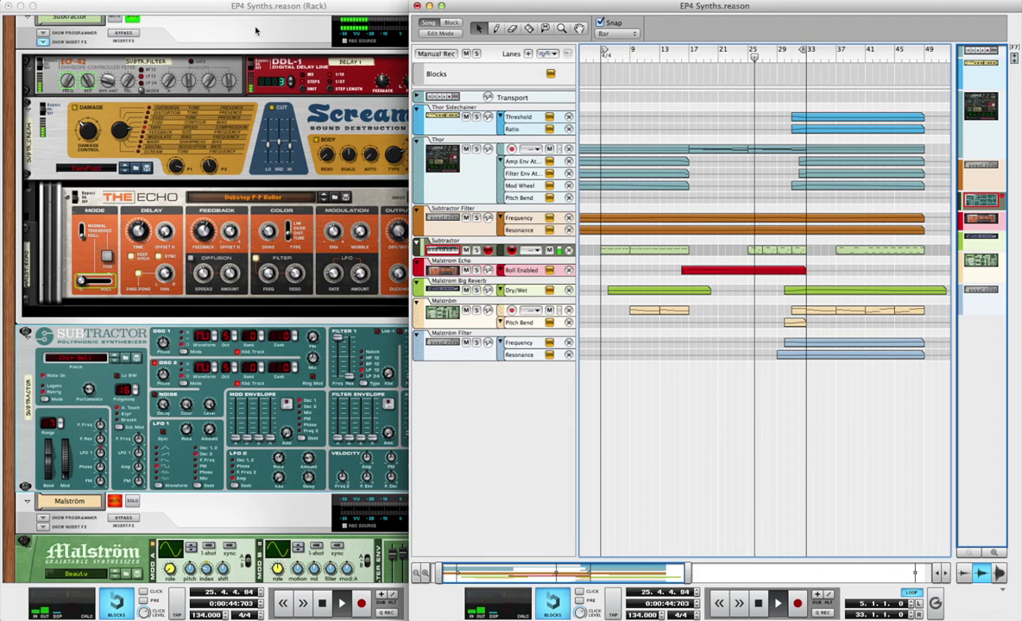
pyautogui.click(248, 31)
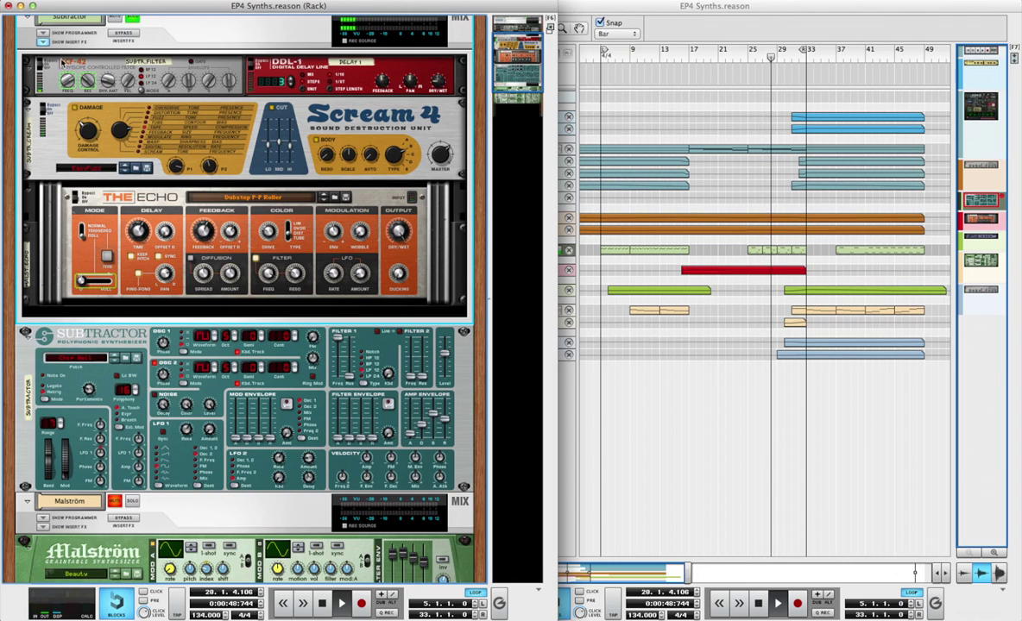
# Step: Take the Subtractor channel out of solo and collapse its insert effects in the rack
pyautogui.scroll(1, 246, 293)
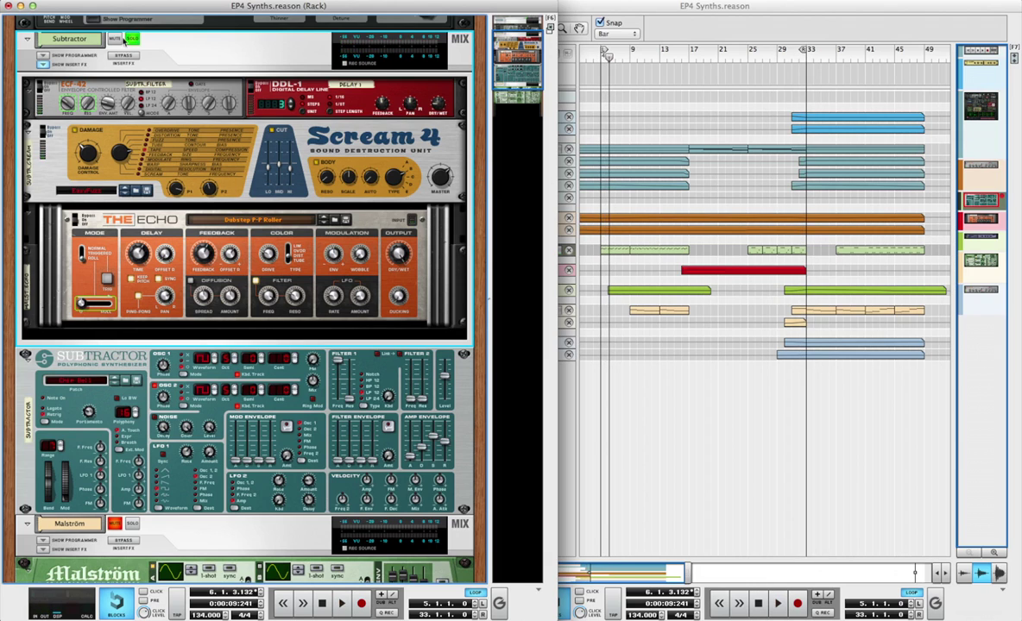
pyautogui.click(42, 64)
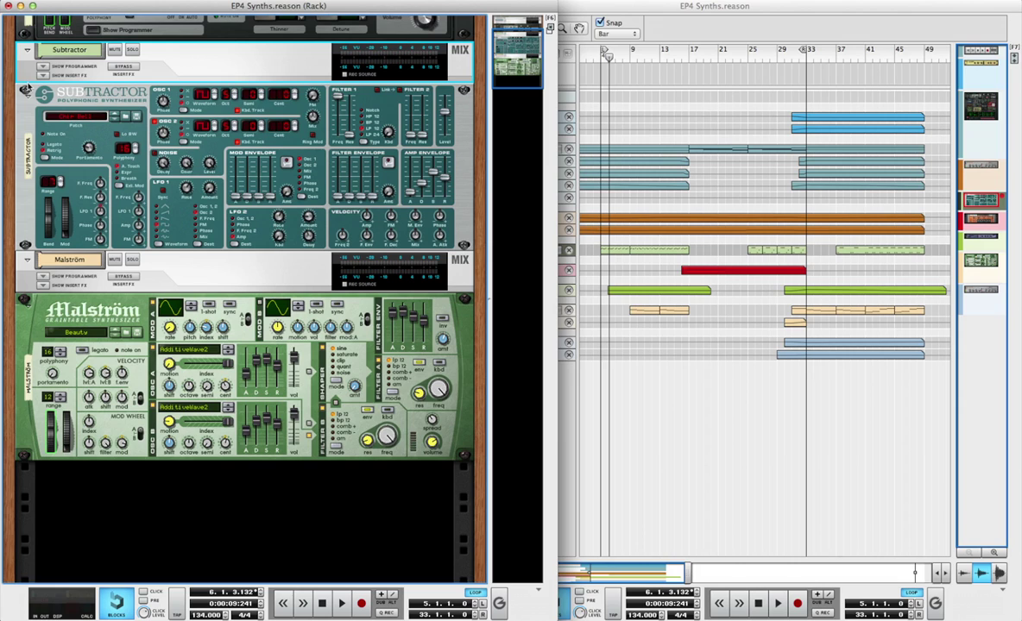
# Step: Show the Malström channel's insert effects and solo the channel
pyautogui.click(205, 277)
pyautogui.click(42, 287)
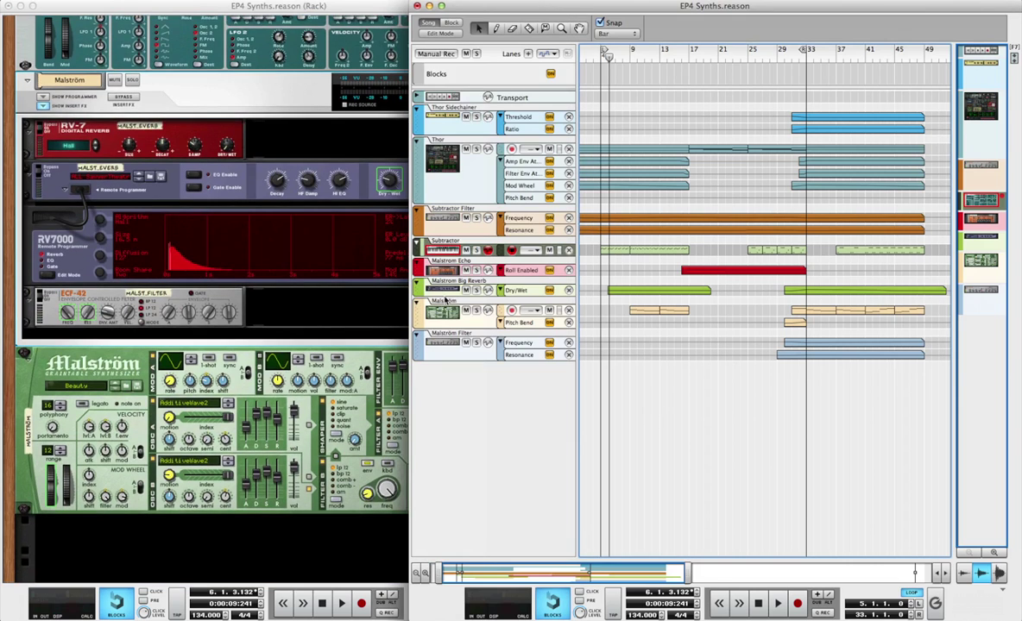
pyautogui.scroll(3, 207, 220)
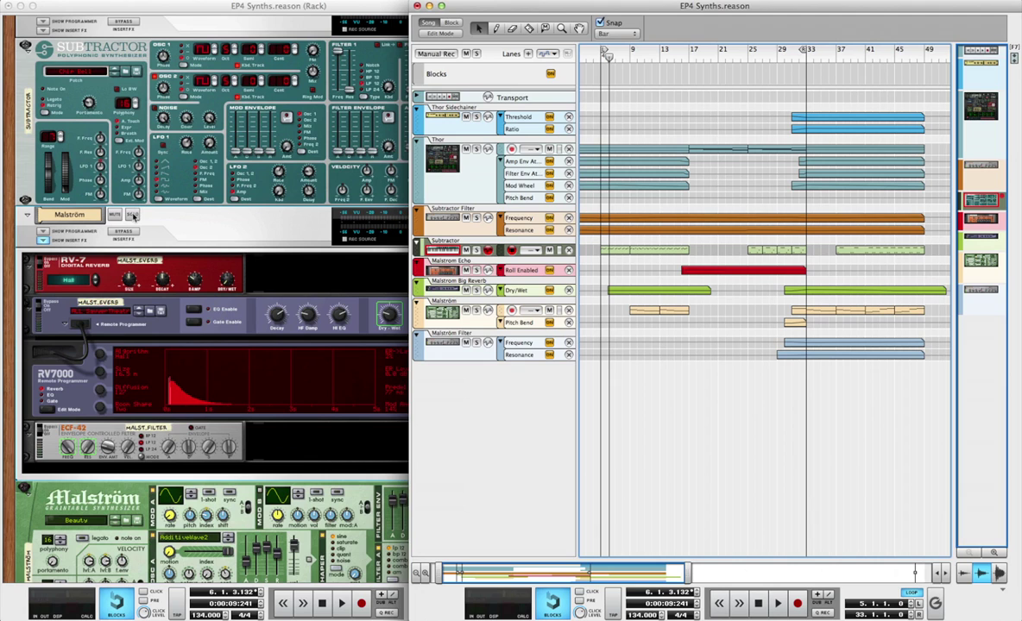
pyautogui.click(131, 214)
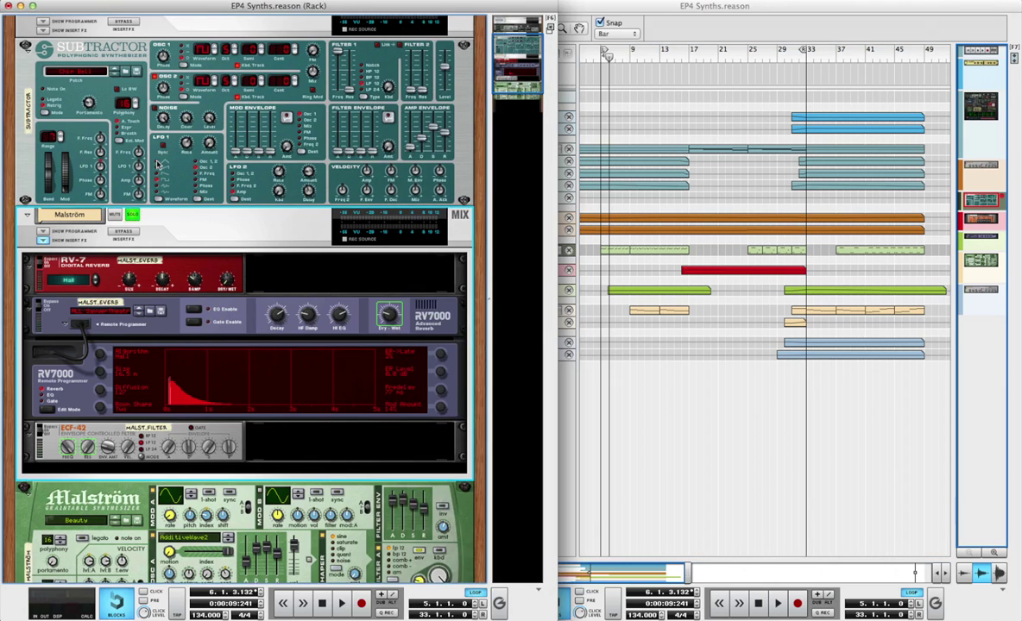
pyautogui.scroll(3, 157, 164)
pyautogui.scroll(-10, 155, 170)
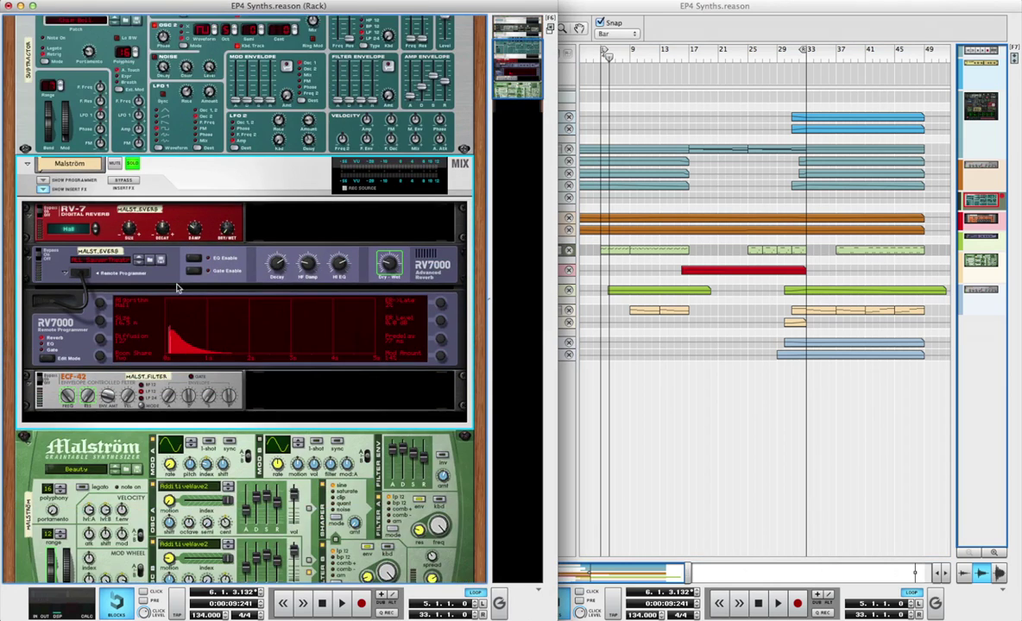
# Step: Loop playback between bars 9 and 17 around the first Malström clips
pyautogui.click(740, 41)
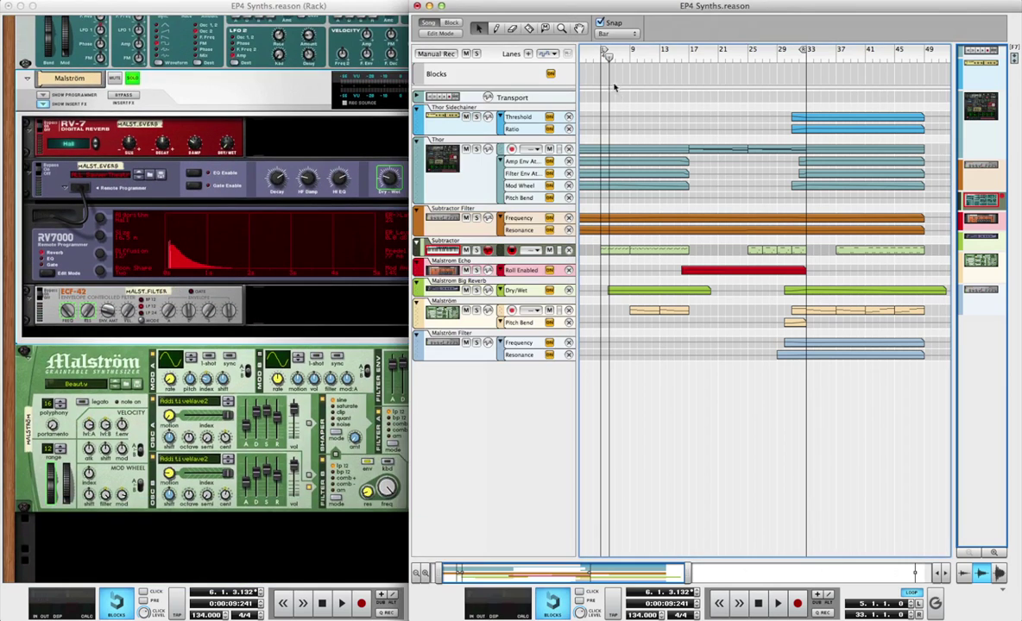
pyautogui.moveTo(607, 55); pyautogui.dragTo(627, 52)
pyautogui.moveTo(806, 52); pyautogui.dragTo(689, 75)
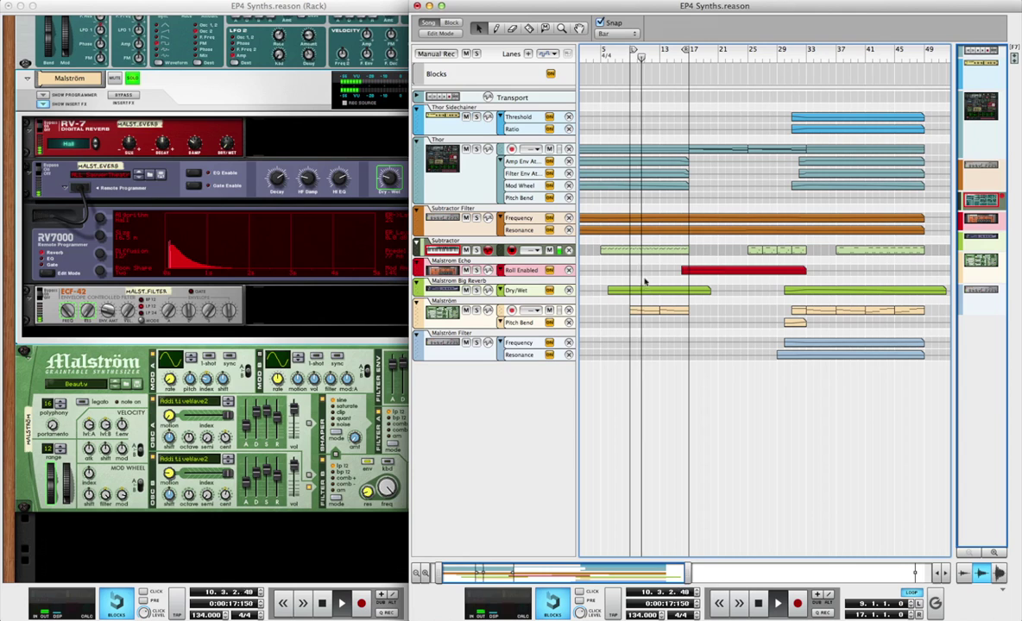
# Step: Draw a rising dry/wet automation curve in the first Malström Big Reverb clip, reaching a value of 92 near bar 16
pyautogui.doubleClick(642, 291)
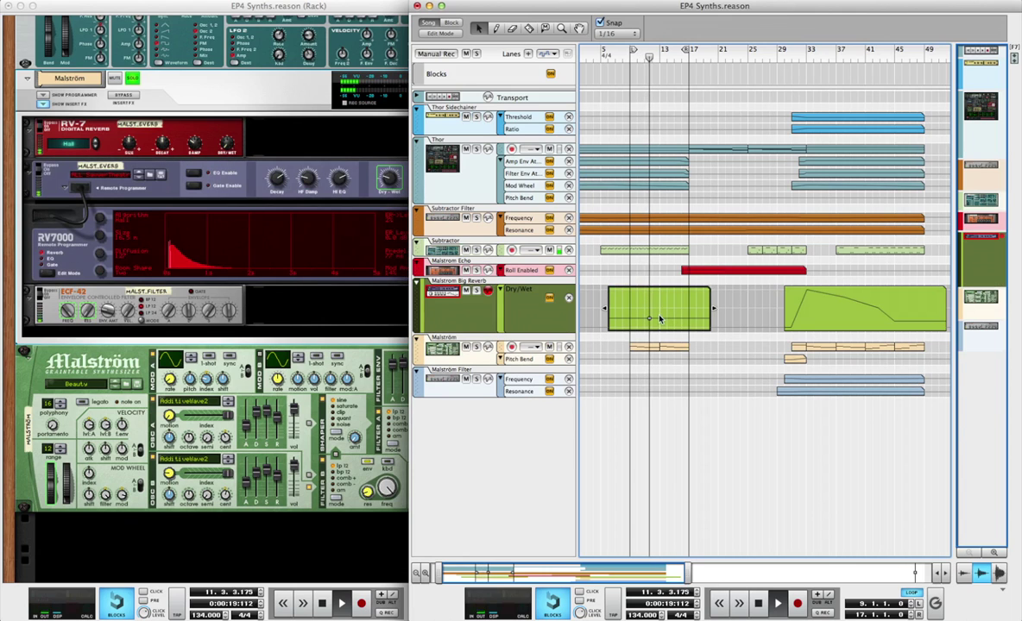
pyautogui.moveTo(660, 316); pyautogui.dragTo(686, 298)
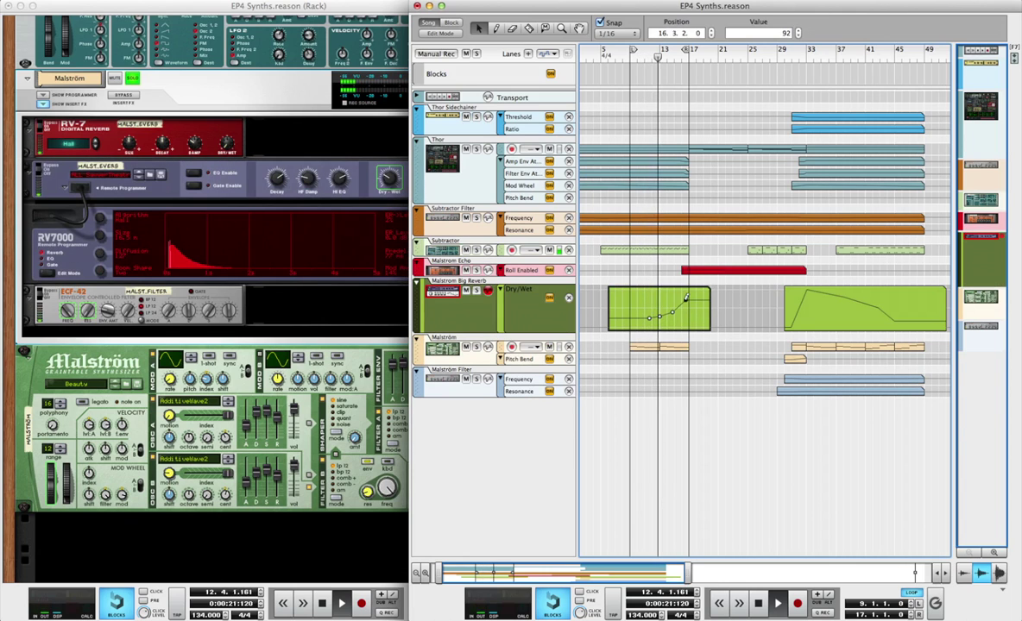
pyautogui.doubleClick(748, 417)
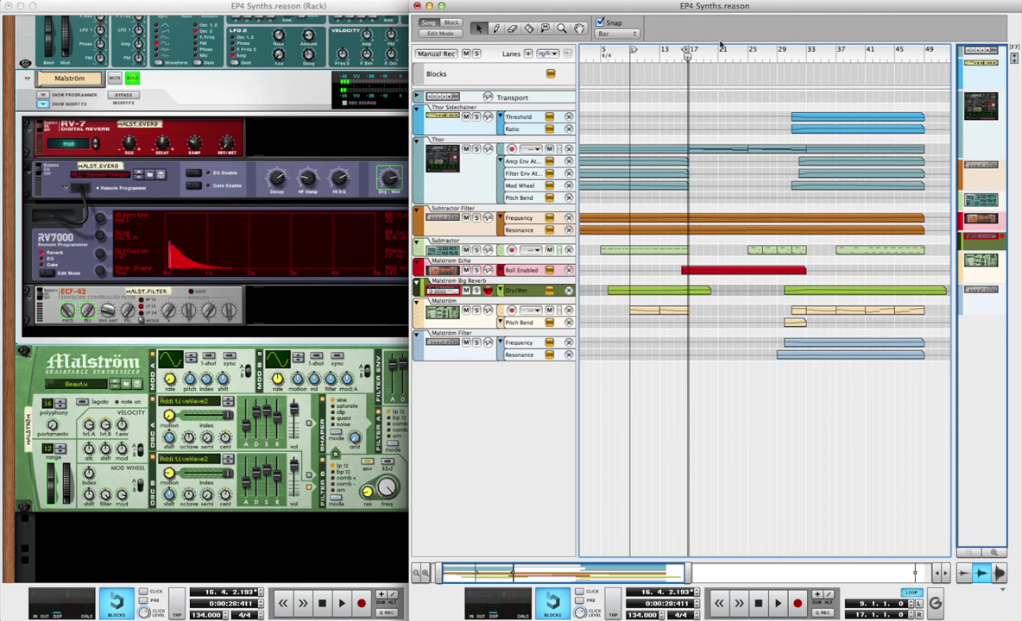
# Step: Examine the later Malström reverb, pitch bend and filter automation clips and the synth's device while playing from about bar 30
pyautogui.click(794, 59)
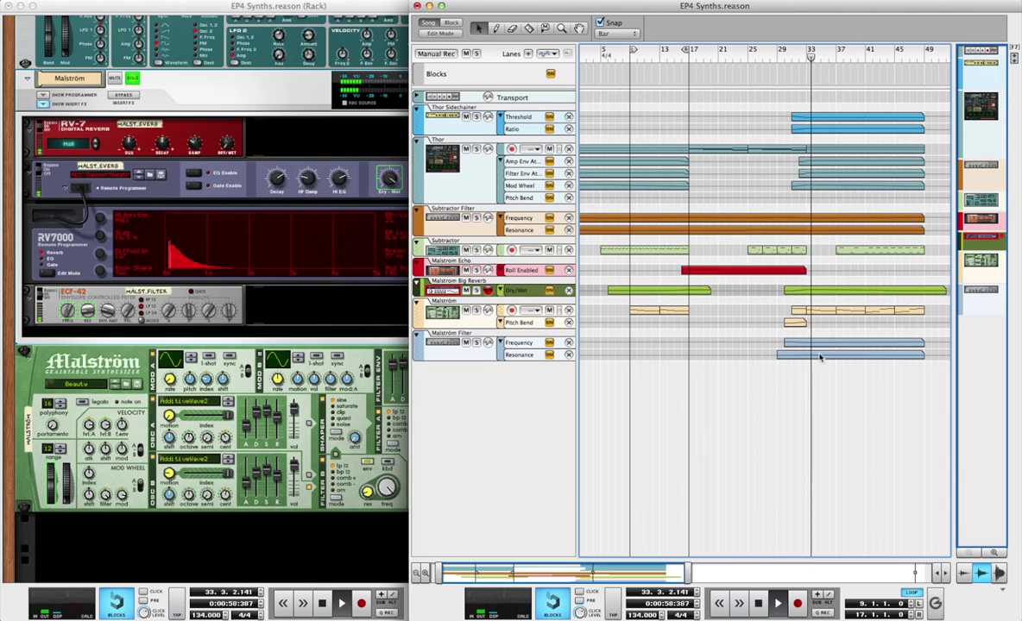
pyautogui.scroll(8, 820, 352)
pyautogui.scroll(-5, 820, 355)
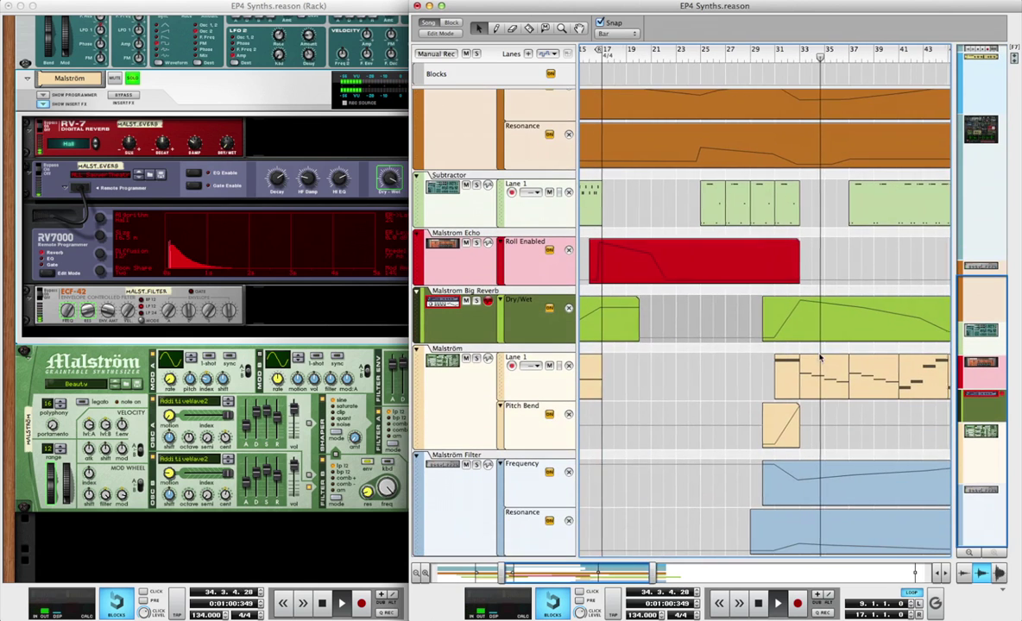
pyautogui.hscroll(3, 820, 357)
pyautogui.hscroll(1, 820, 357)
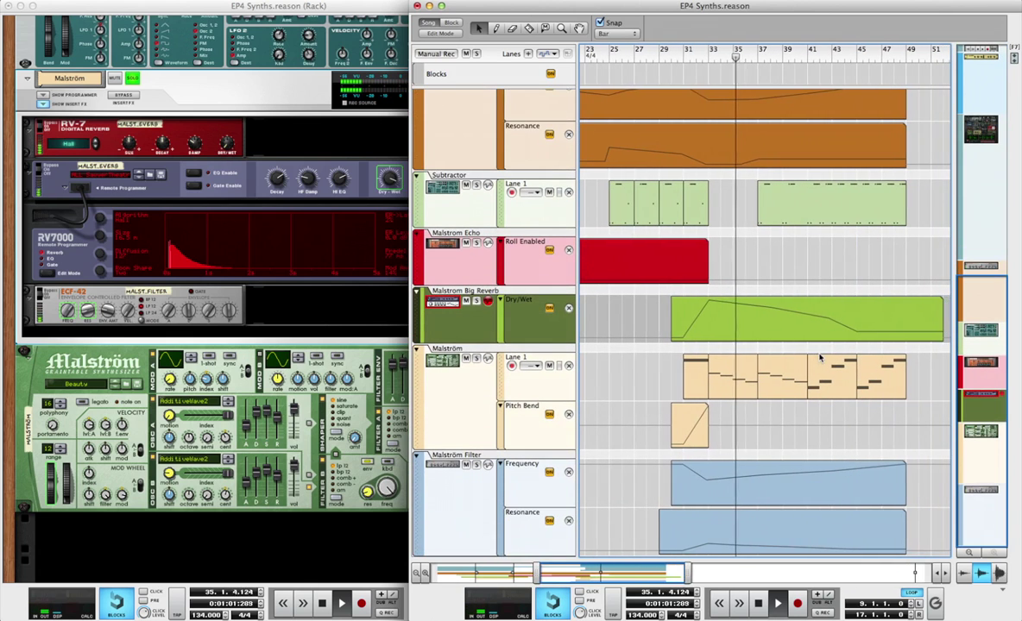
pyautogui.click(678, 483)
pyautogui.click(695, 302)
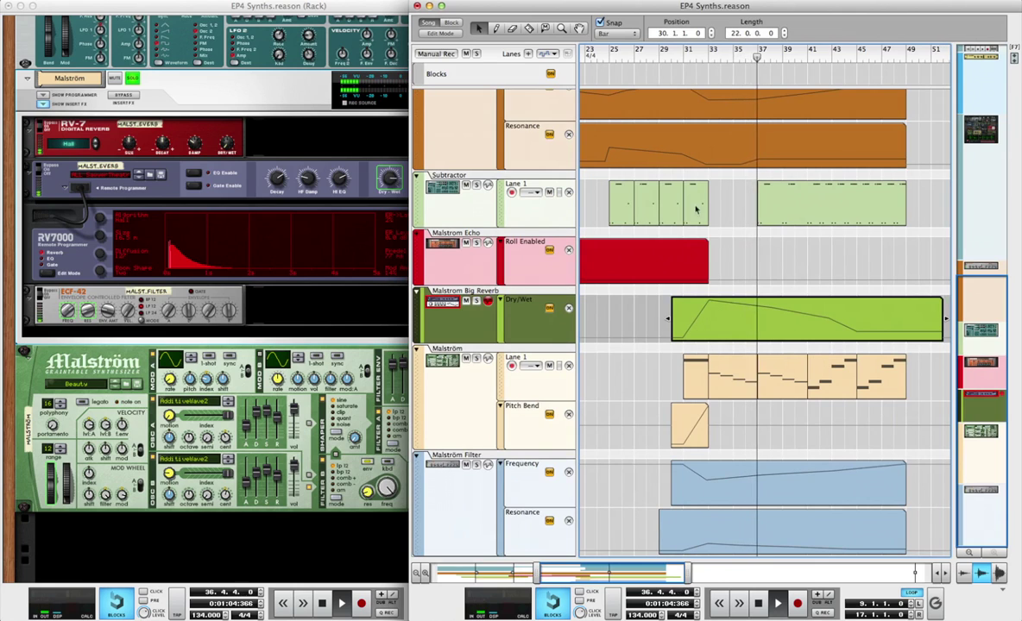
pyautogui.click(680, 53)
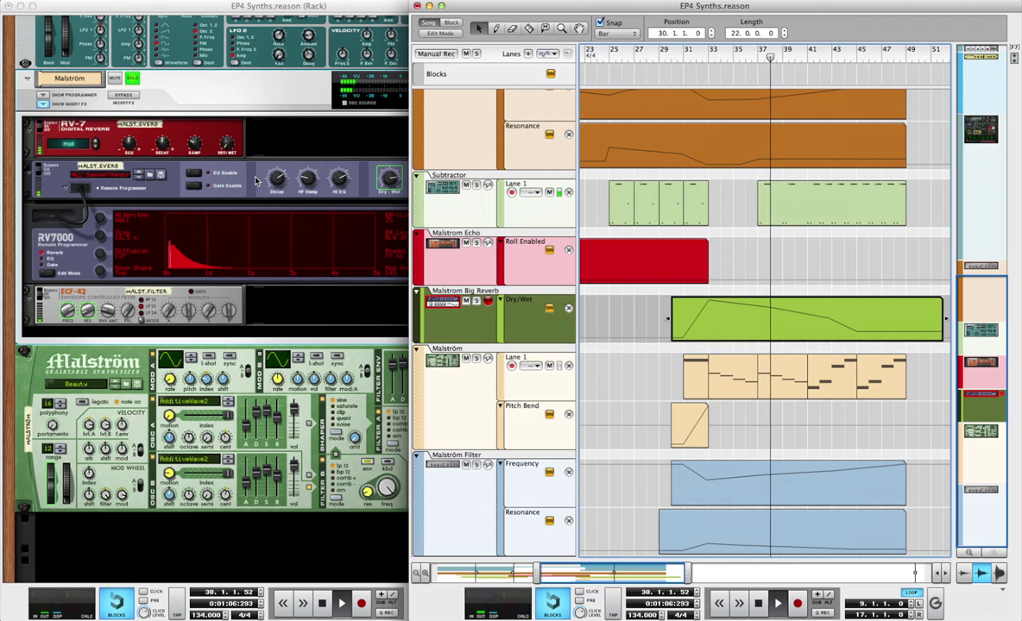
pyautogui.moveTo(65, 498)
pyautogui.mouseDown()
pyautogui.moveTo(71, 463)
pyautogui.moveTo(71, 517)
pyautogui.mouseUp()
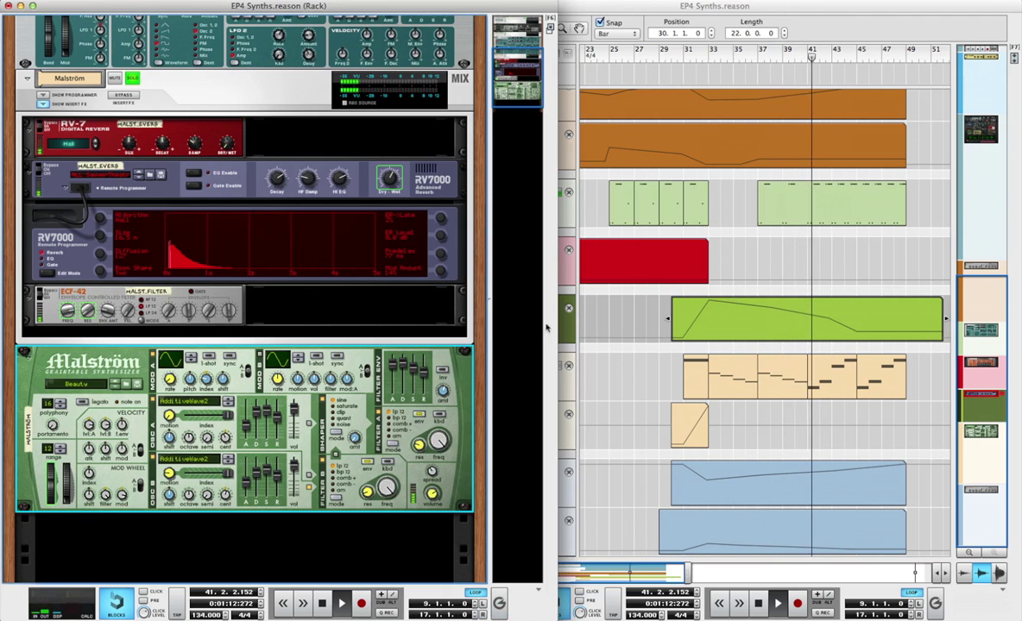
# Step: Return to the whole arrangement with no clip selected and restart looped playback from bar 9
pyautogui.click(818, 32)
pyautogui.scroll(-10, 729, 198)
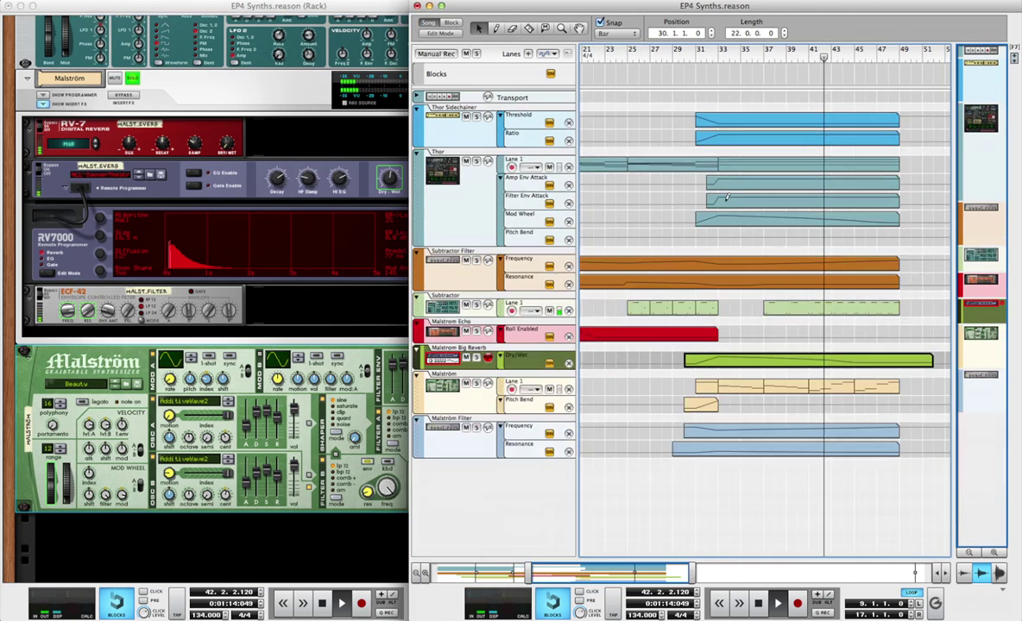
pyautogui.hscroll(-2, 727, 201)
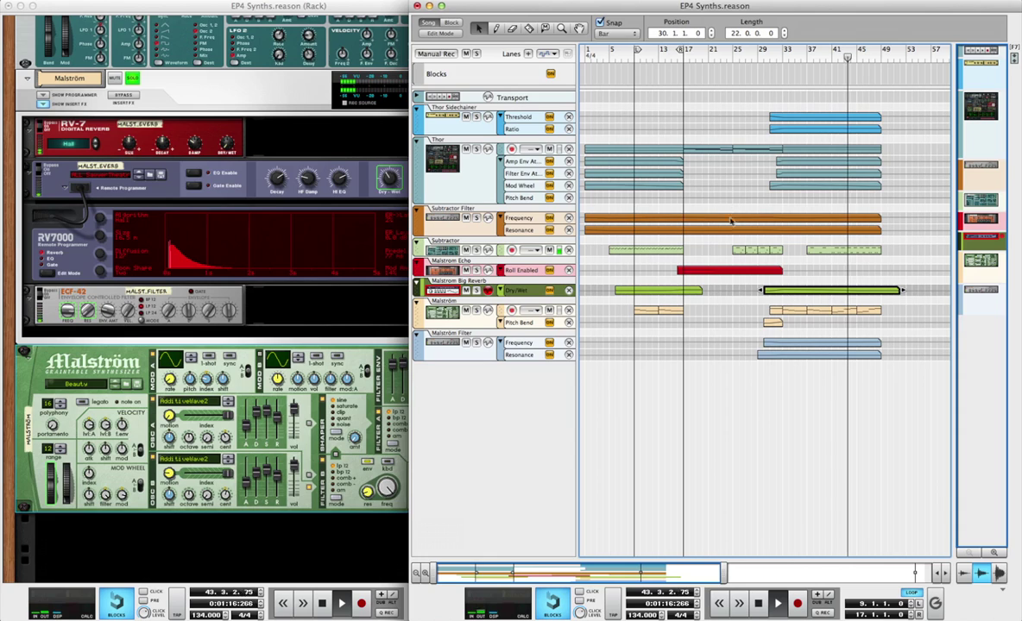
pyautogui.click(700, 408)
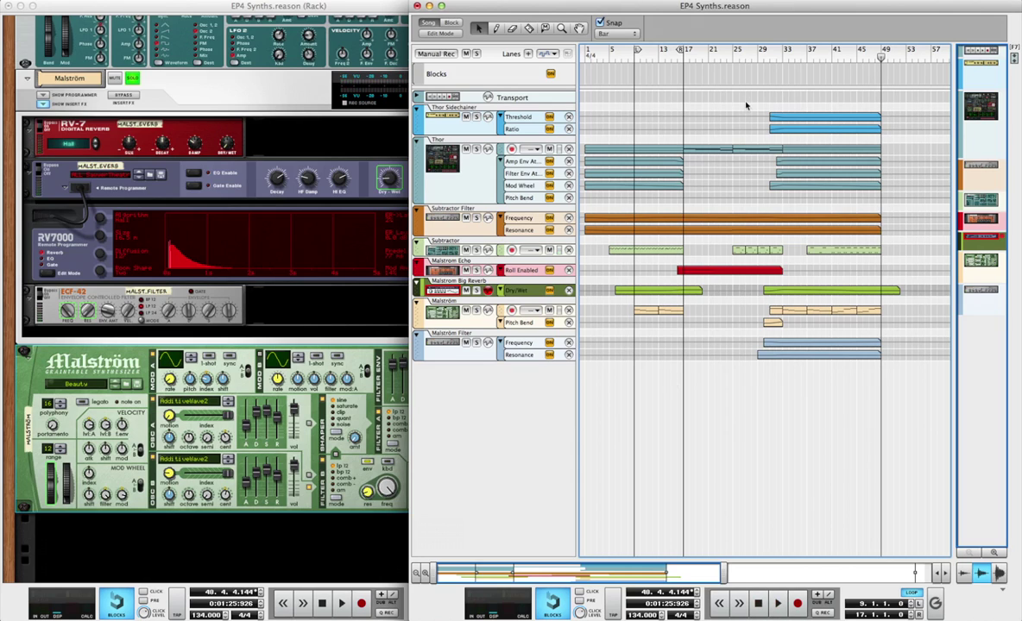
pyautogui.click(637, 57)
pyautogui.press('space')
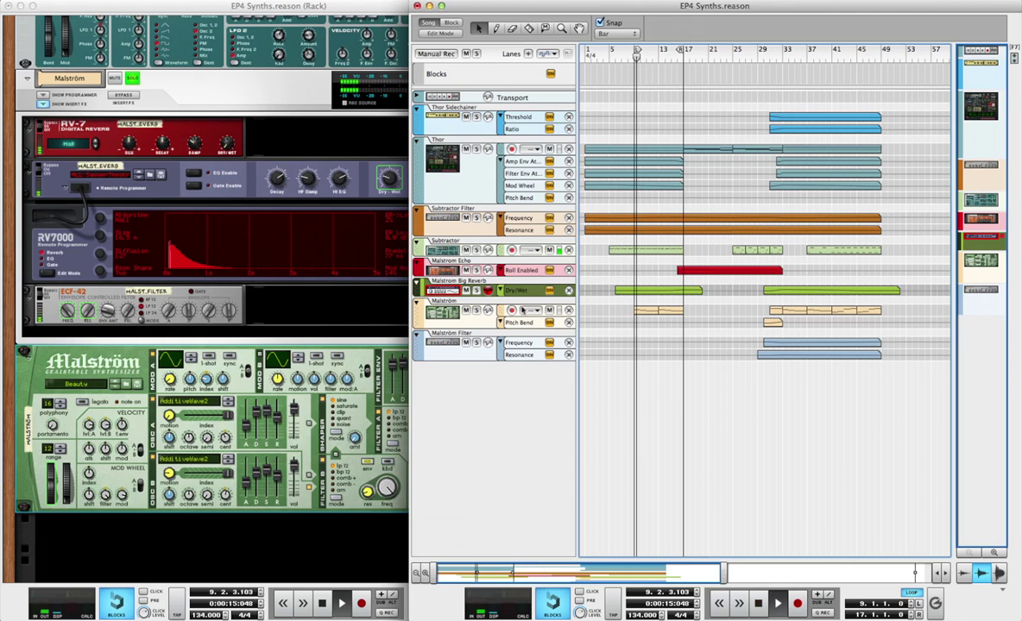
# Step: Check the RV-7 reverb's dry/wet amount and add a PH-90 Phaser beside it in the Malström's insert effects
pyautogui.click(199, 136)
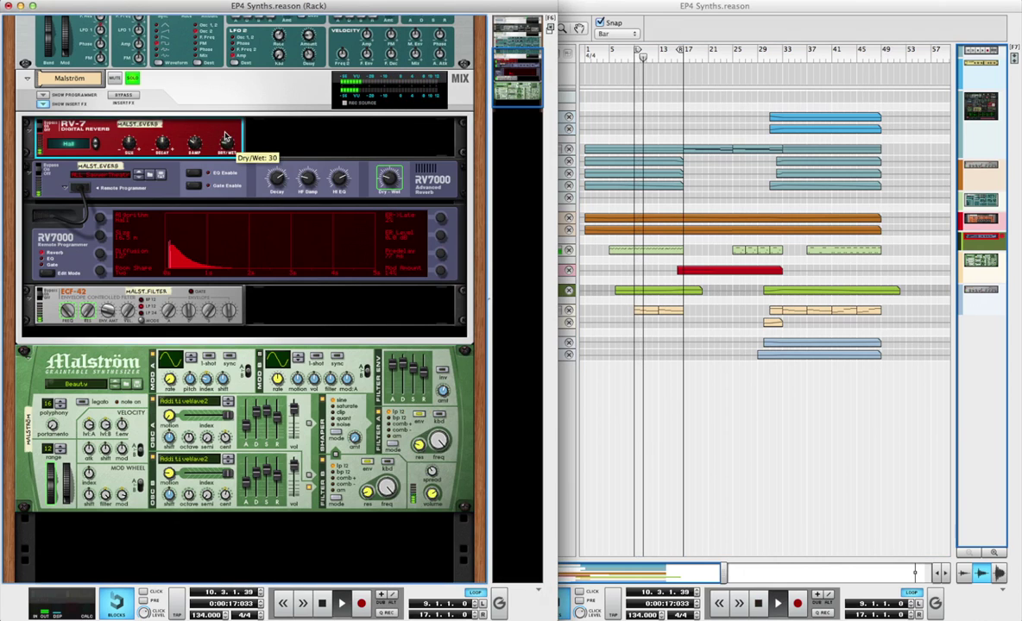
pyautogui.moveTo(226, 136); pyautogui.dragTo(223, 138)
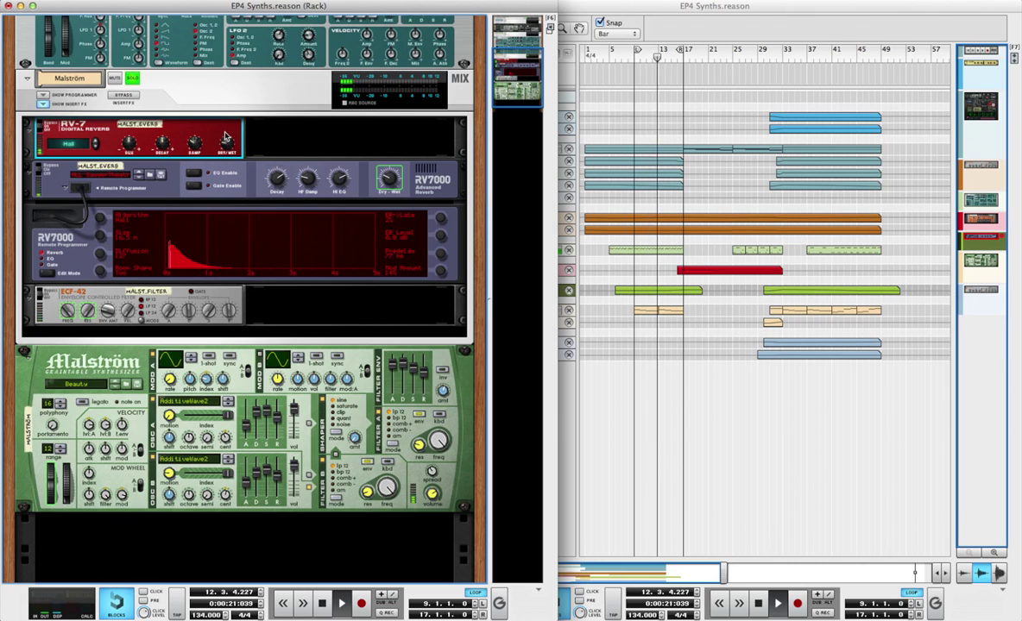
pyautogui.press('F8')
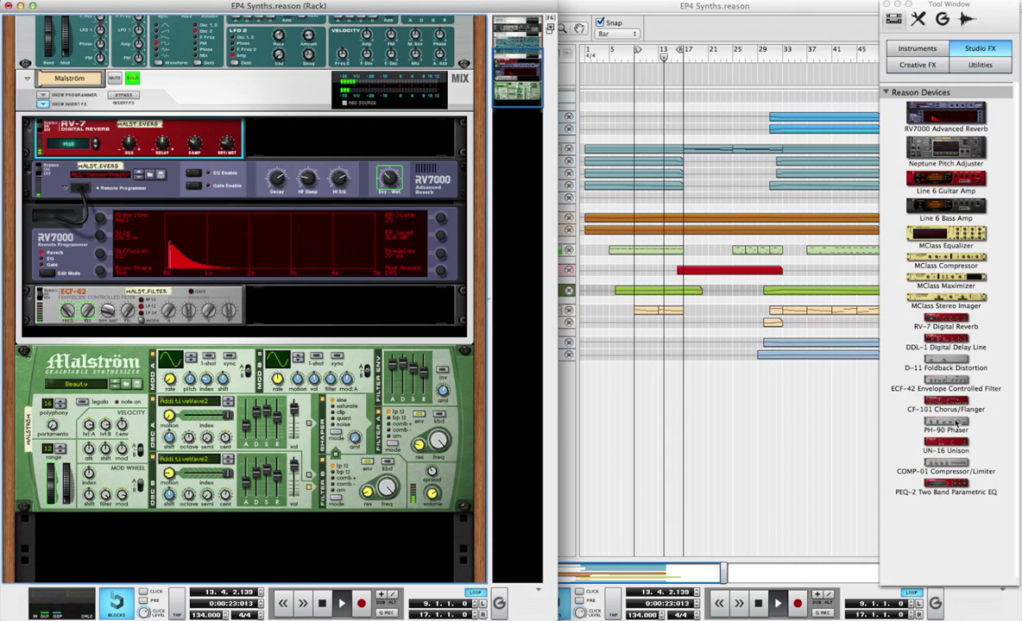
pyautogui.moveTo(954, 423); pyautogui.dragTo(291, 145)
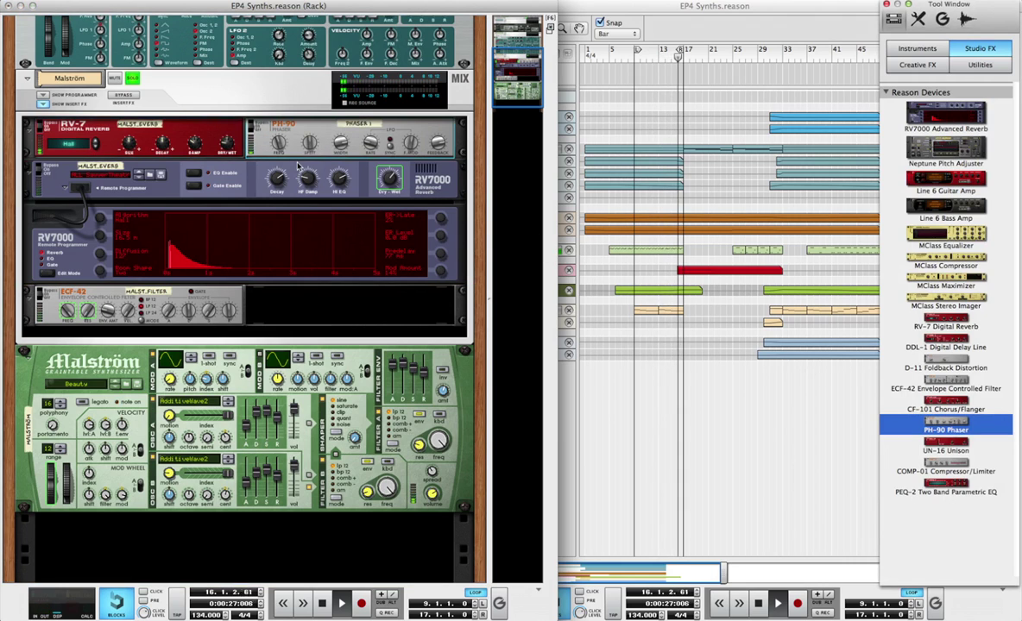
# Step: Set the PH-90 phaser's rate to 16/4, its split to 84 and its frequency to 0
pyautogui.click(278, 142)
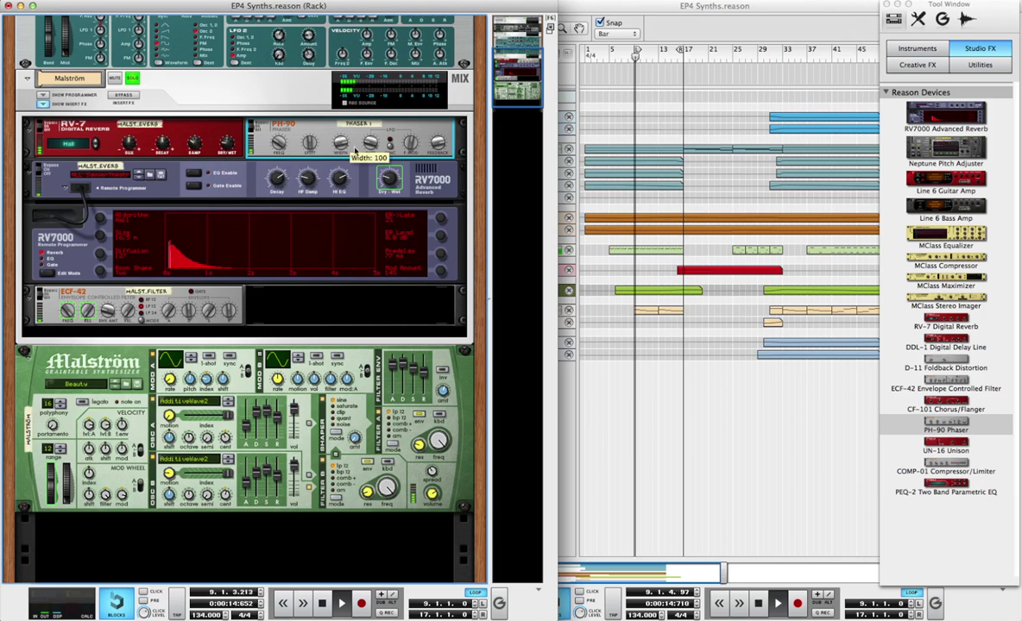
pyautogui.moveTo(371, 143)
pyautogui.mouseDown()
pyautogui.moveTo(364, 124)
pyautogui.moveTo(374, 154)
pyautogui.mouseUp()
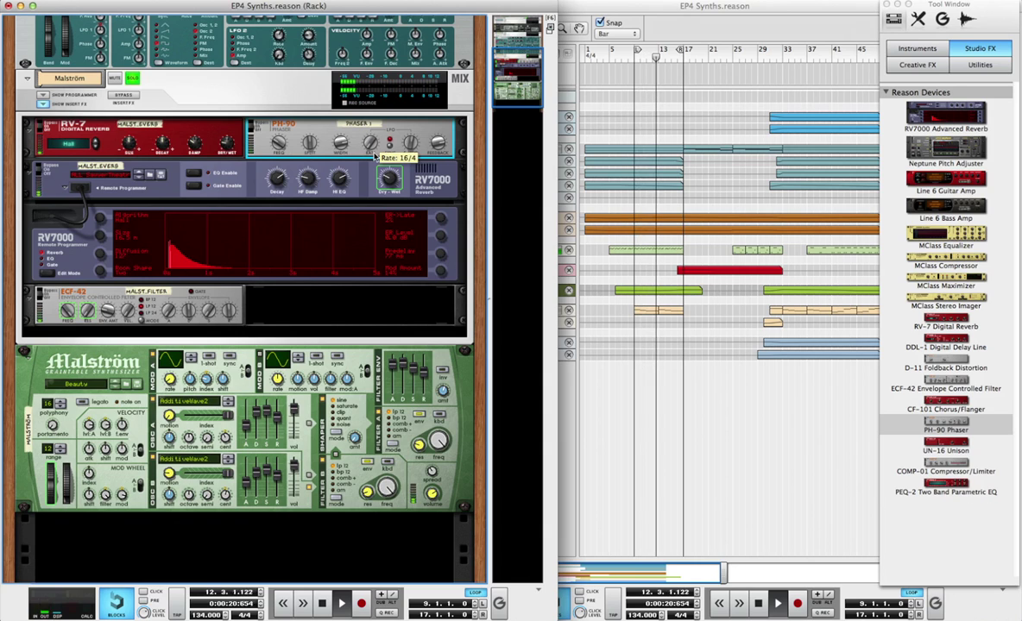
pyautogui.scroll(-1, 315, 151)
pyautogui.scroll(-2, 314, 148)
pyautogui.moveTo(310, 133); pyautogui.dragTo(283, 92)
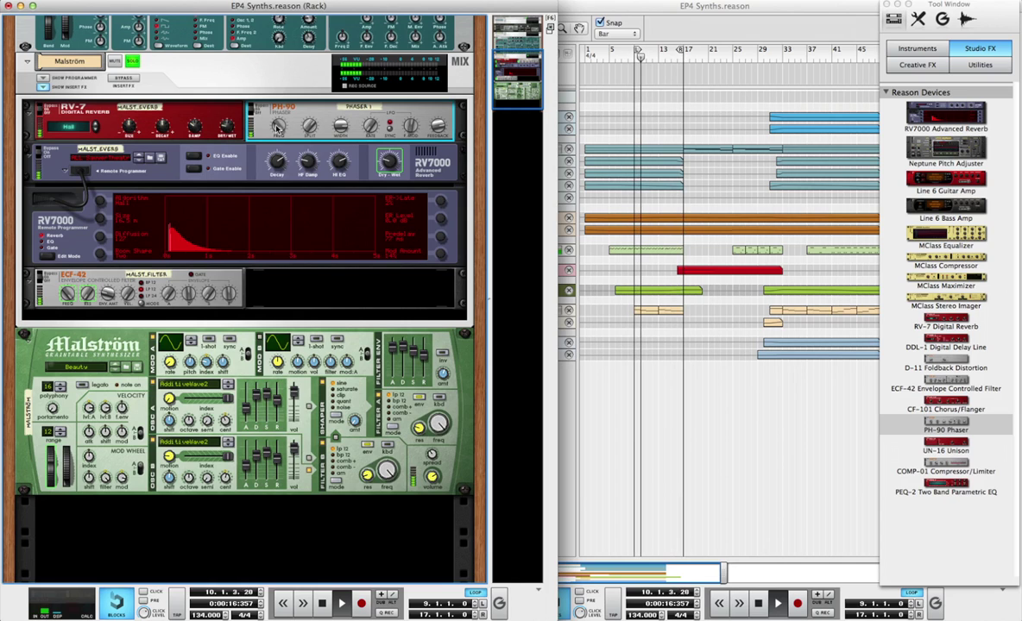
pyautogui.moveTo(277, 126)
pyautogui.moveTo(308, 127)
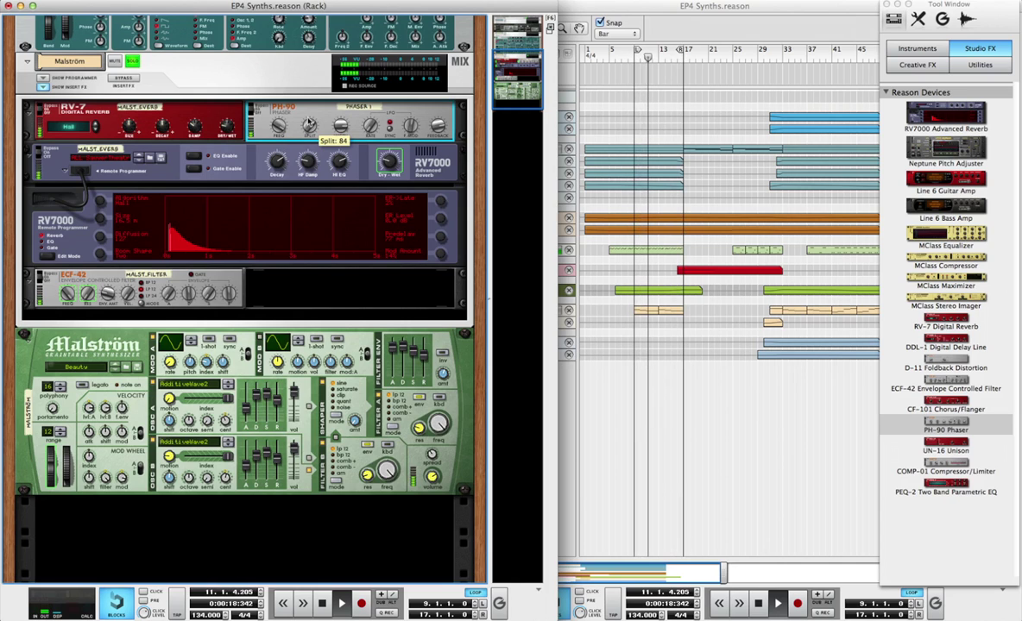
pyautogui.moveTo(277, 127); pyautogui.dragTo(282, 141)
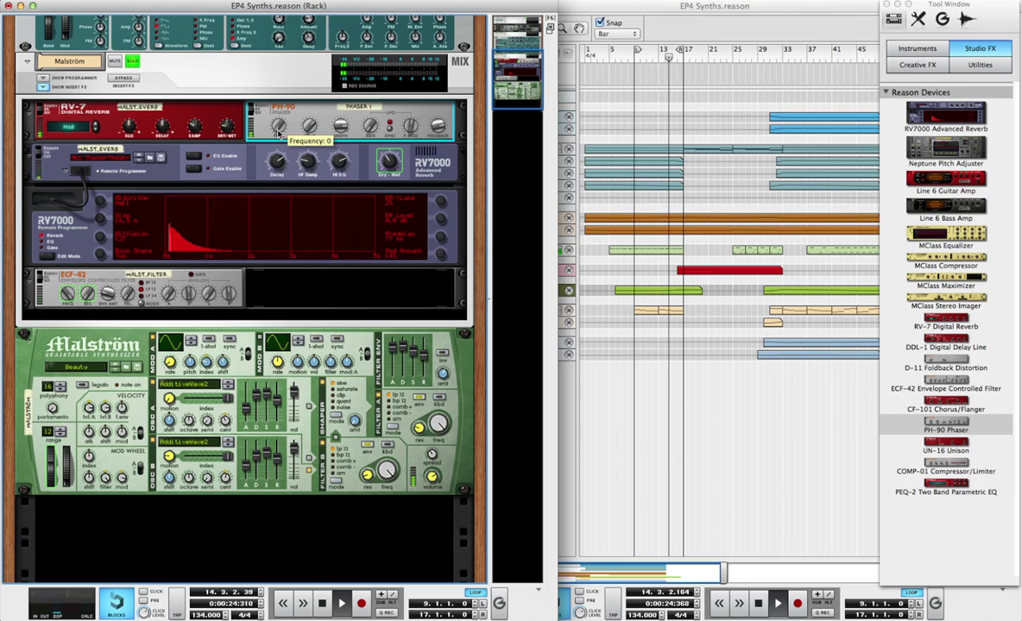
pyautogui.moveTo(438, 123)
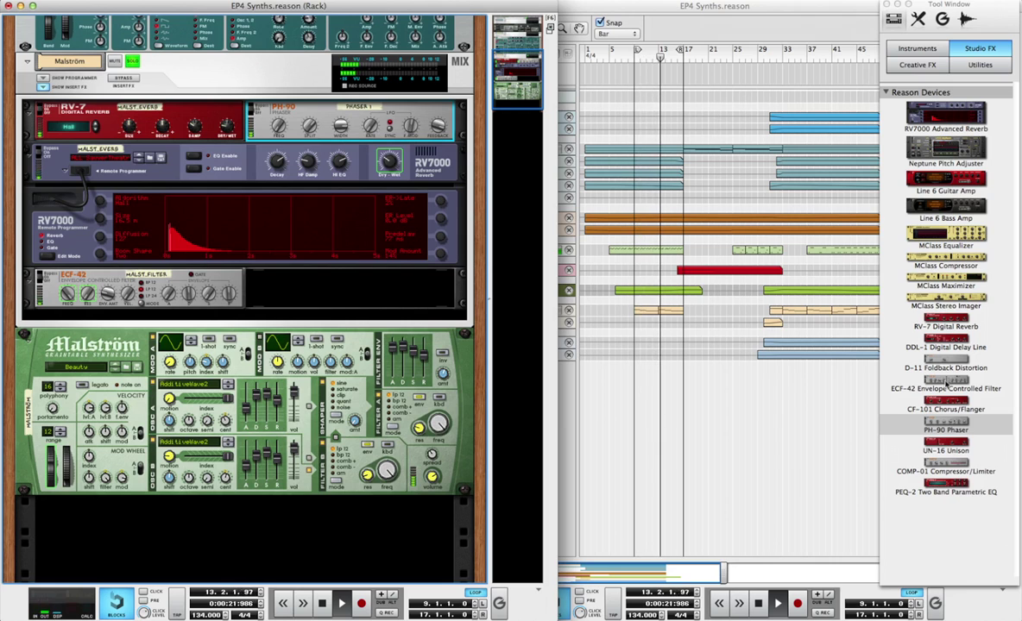
# Step: Add a CF-101 Chorus/Flanger beside the ECF-42 filter, with the rate at 7/4 and its delay and feedback adjusted
pyautogui.moveTo(947, 409); pyautogui.dragTo(357, 268)
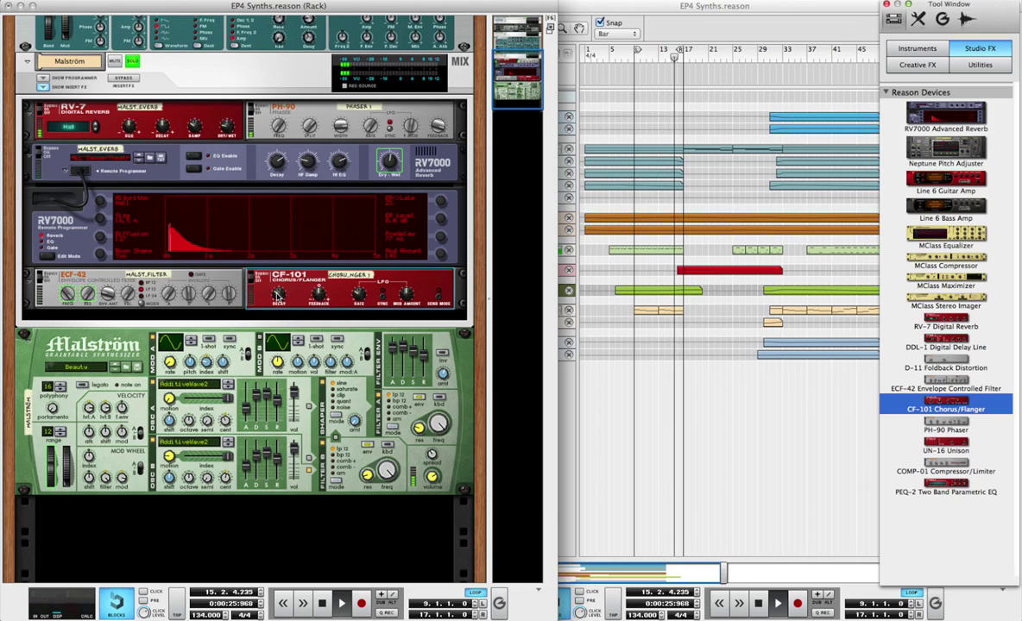
pyautogui.click(354, 280)
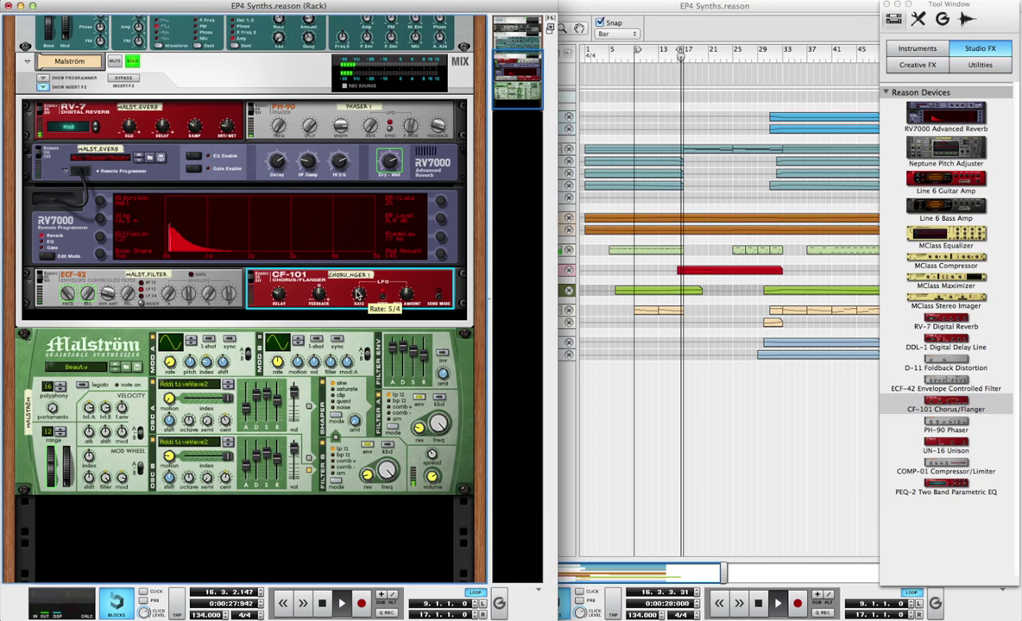
pyautogui.moveTo(357, 285); pyautogui.dragTo(357, 279)
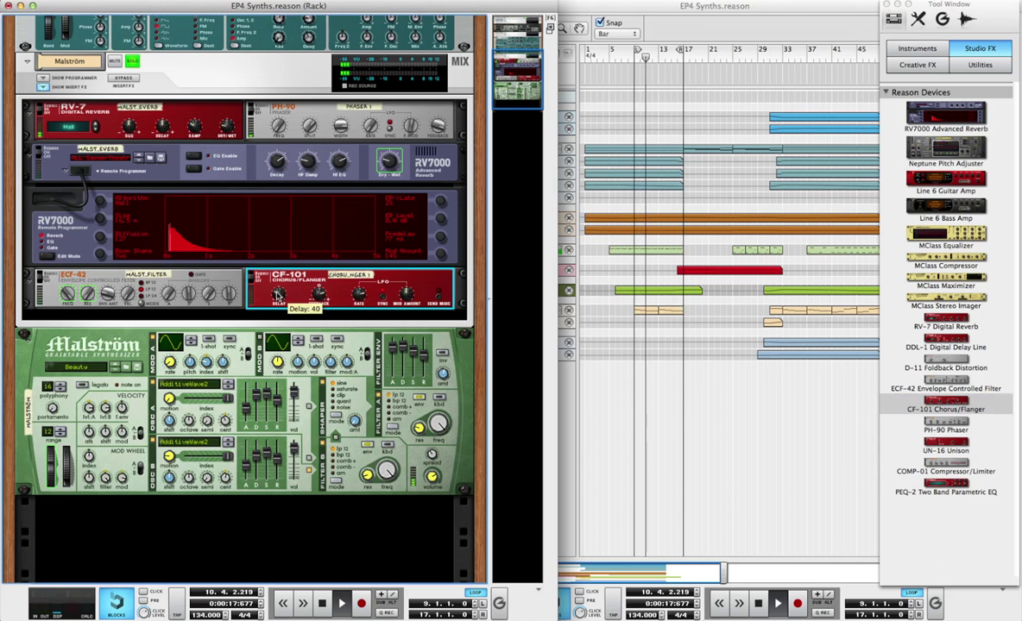
pyautogui.moveTo(278, 294); pyautogui.dragTo(281, 302)
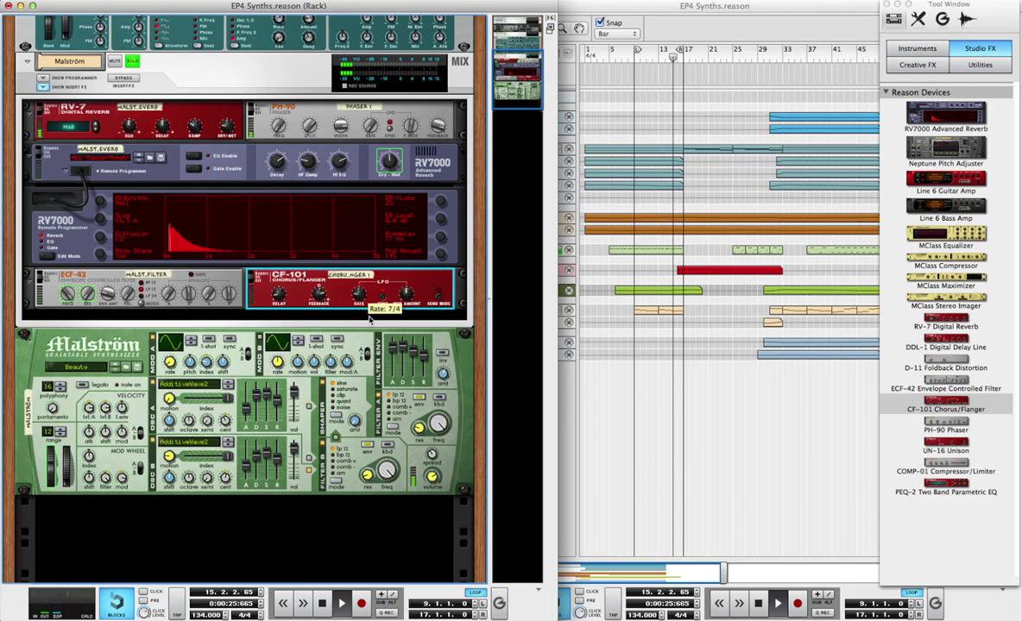
pyautogui.moveTo(312, 288); pyautogui.dragTo(297, 257)
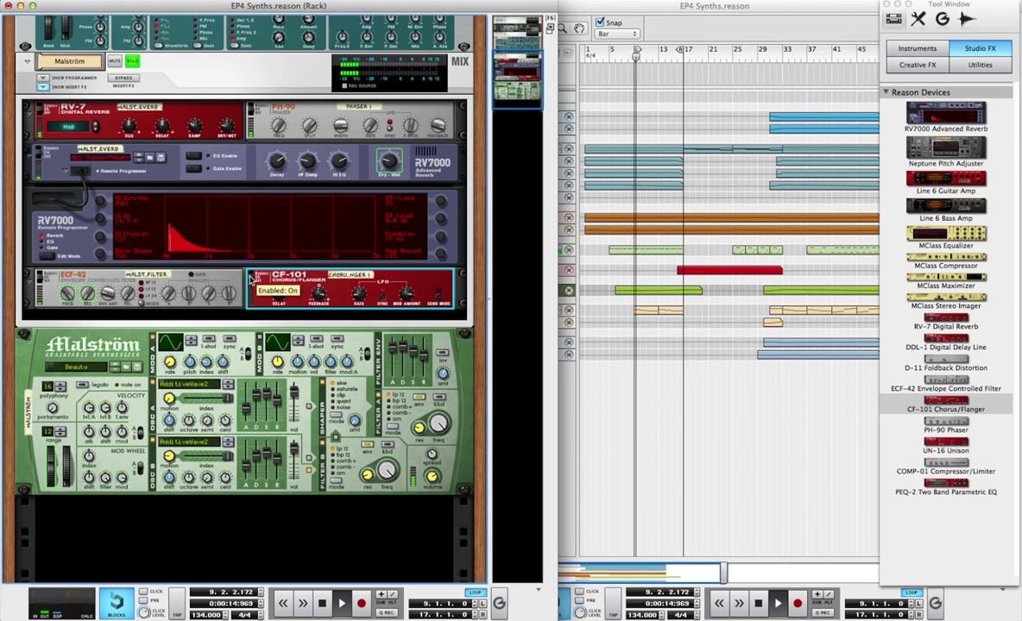
# Step: Compare the Malström sound with the added modulation effects and bypass the PH-90 phaser
pyautogui.click(254, 108)
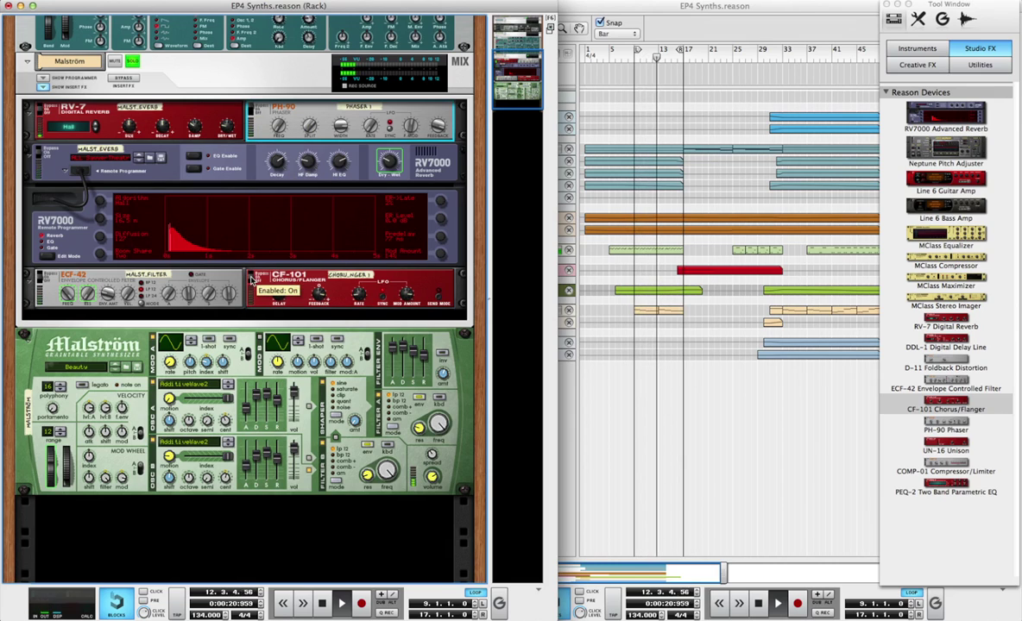
pyautogui.click(352, 279)
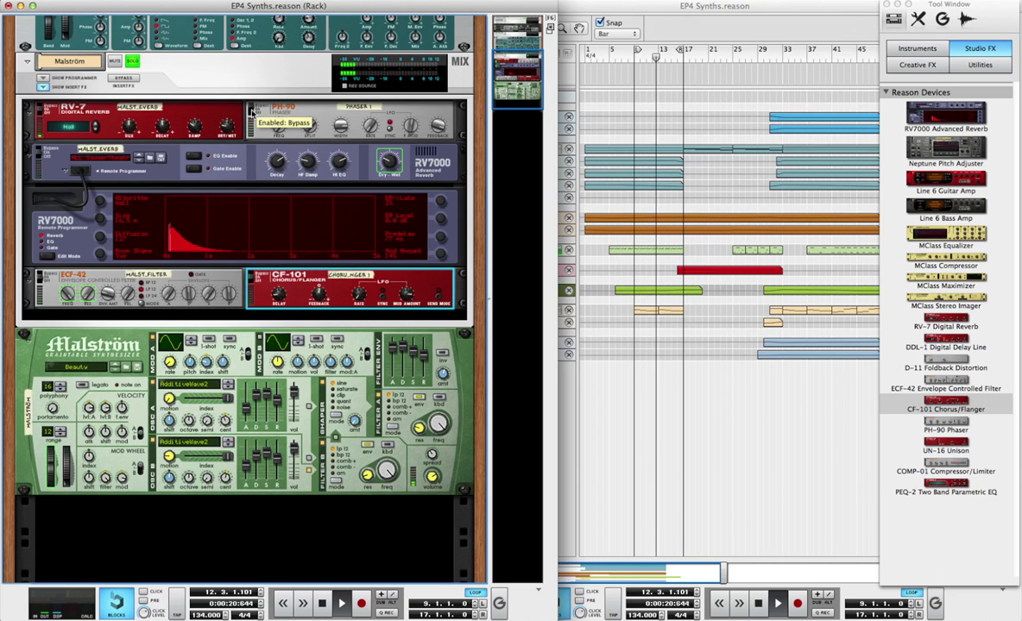
# Step: Collapse the Malström's insert effects in the rack and take its channel out of solo
pyautogui.scroll(5, 430, 207)
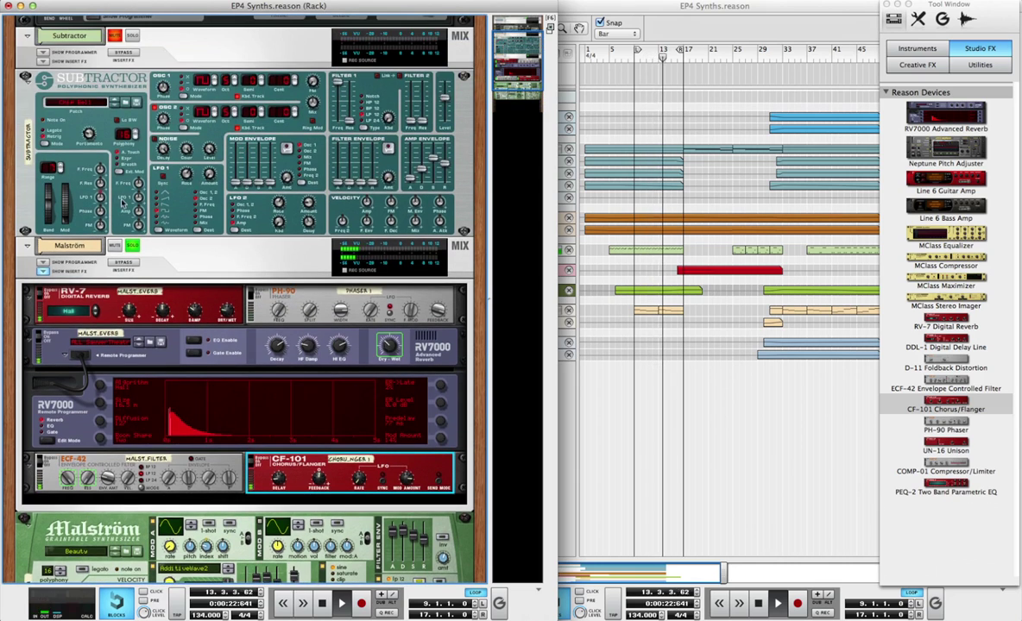
pyautogui.click(42, 271)
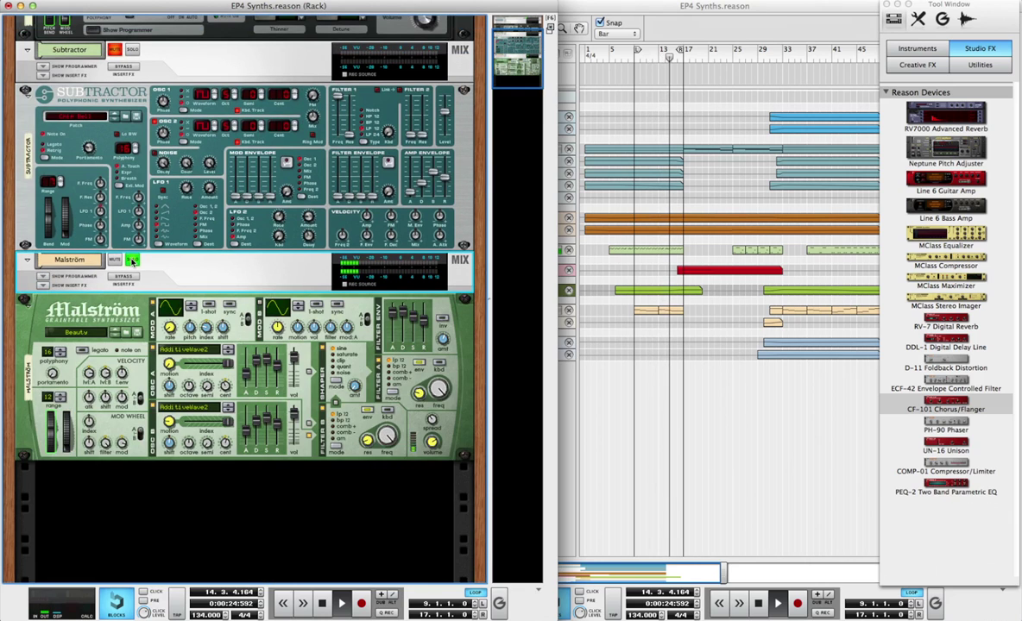
pyautogui.scroll(4, 132, 250)
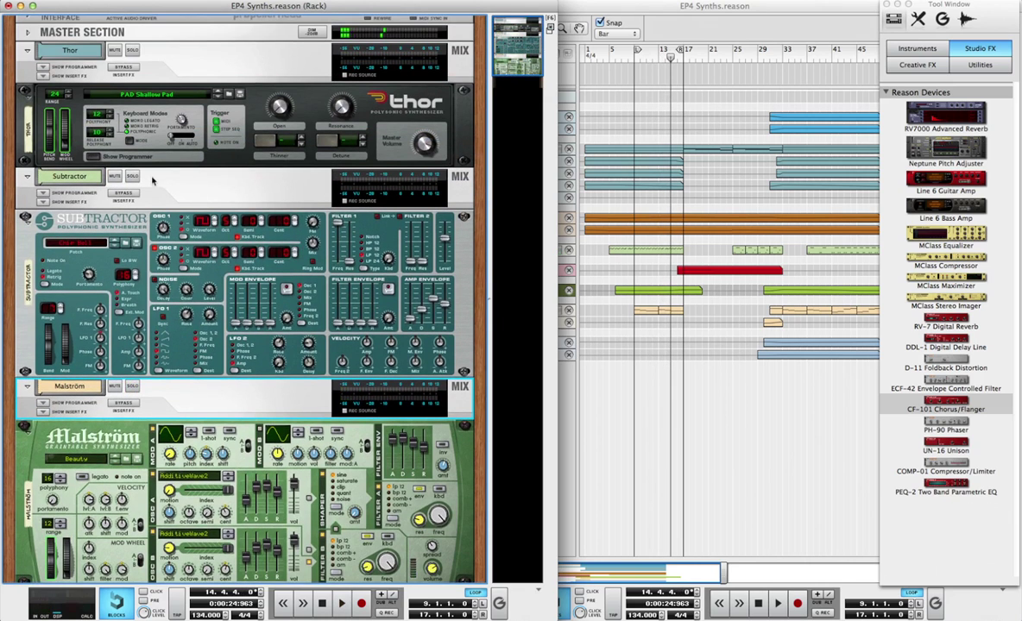
# Step: Solo the Subtractor channel and play it from bar 9
pyautogui.click(133, 176)
pyautogui.click(636, 55)
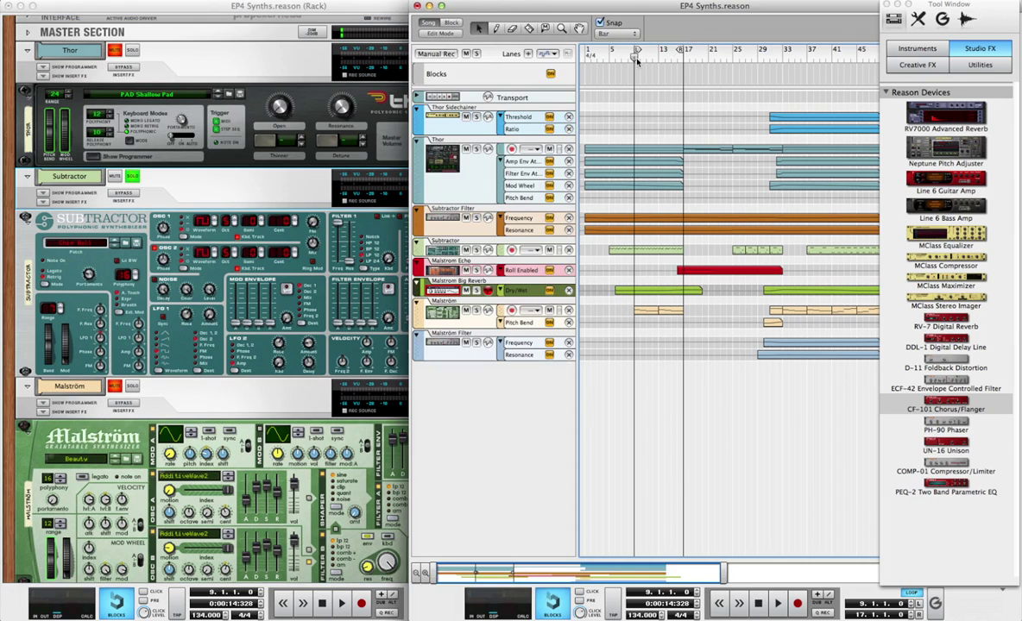
pyautogui.click(217, 177)
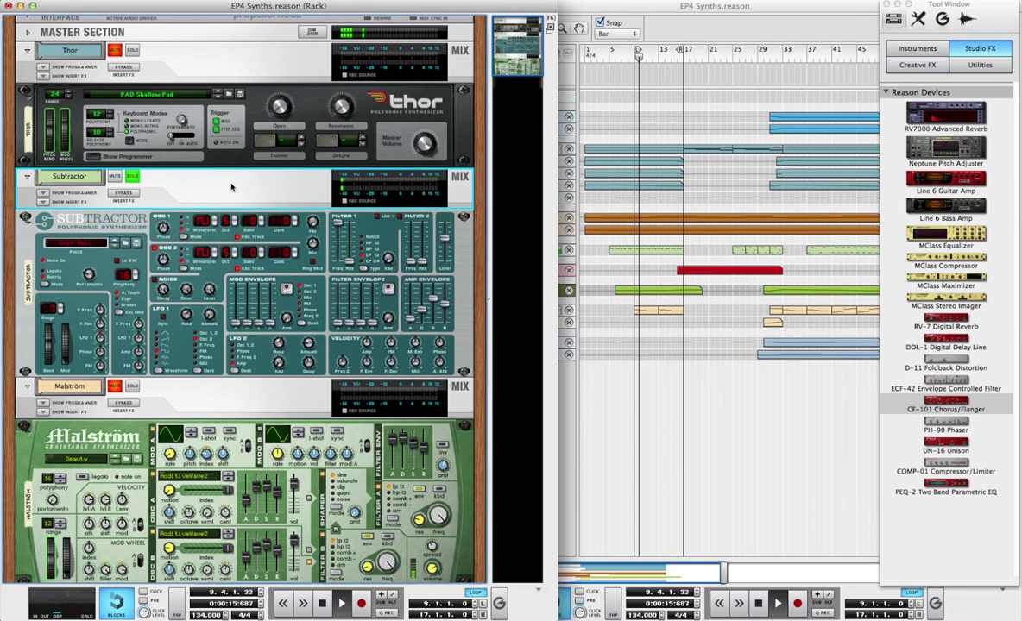
# Step: Show the Subtractor's insert effects, try the Scream 4 distortion controls and set its master level to 59
pyautogui.click(41, 201)
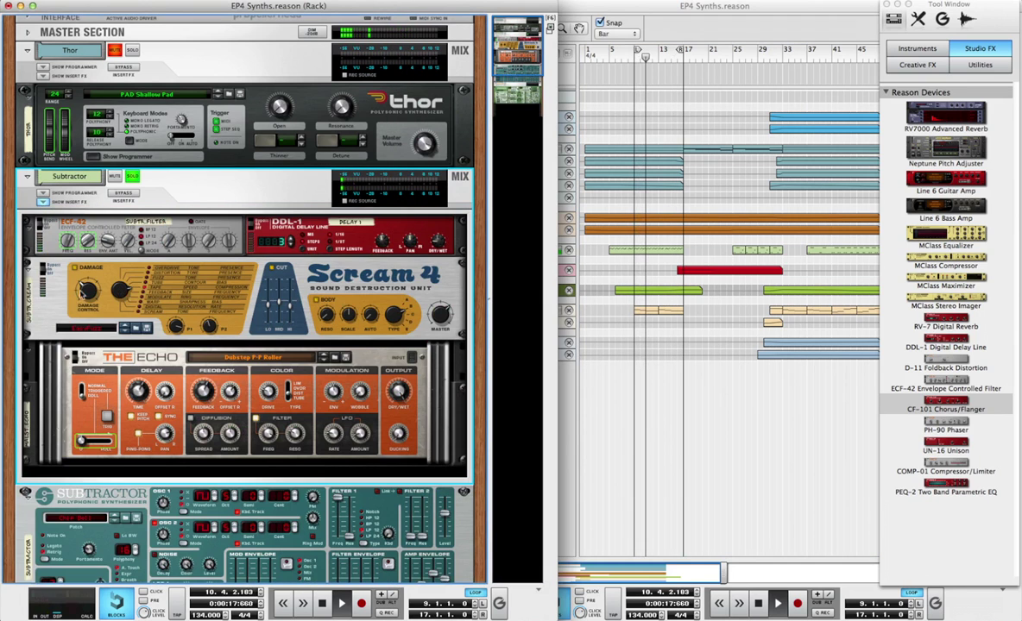
pyautogui.click(87, 290)
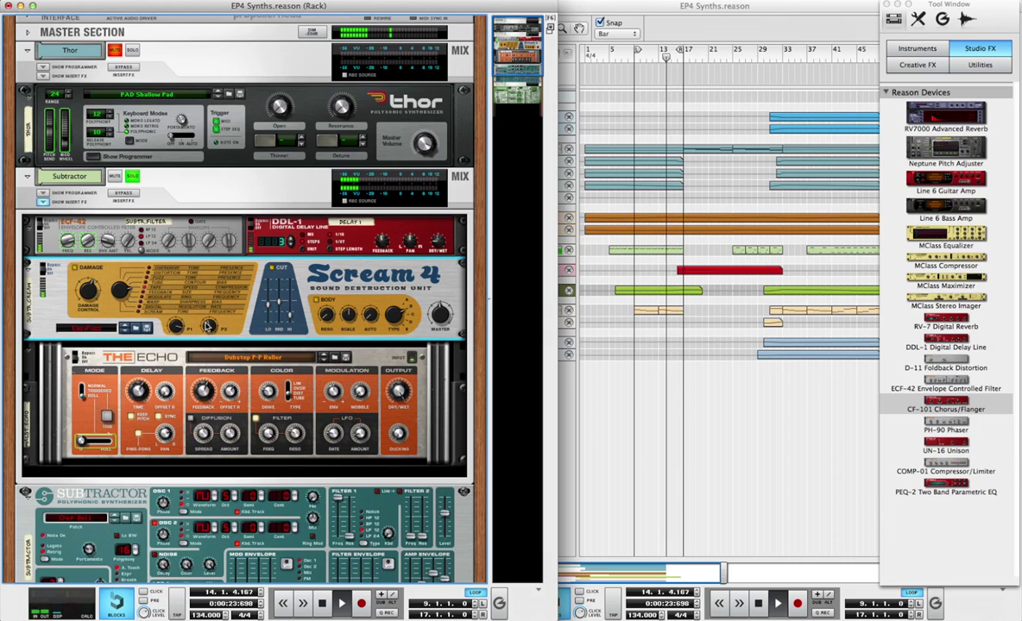
pyautogui.moveTo(218, 347); pyautogui.dragTo(208, 321)
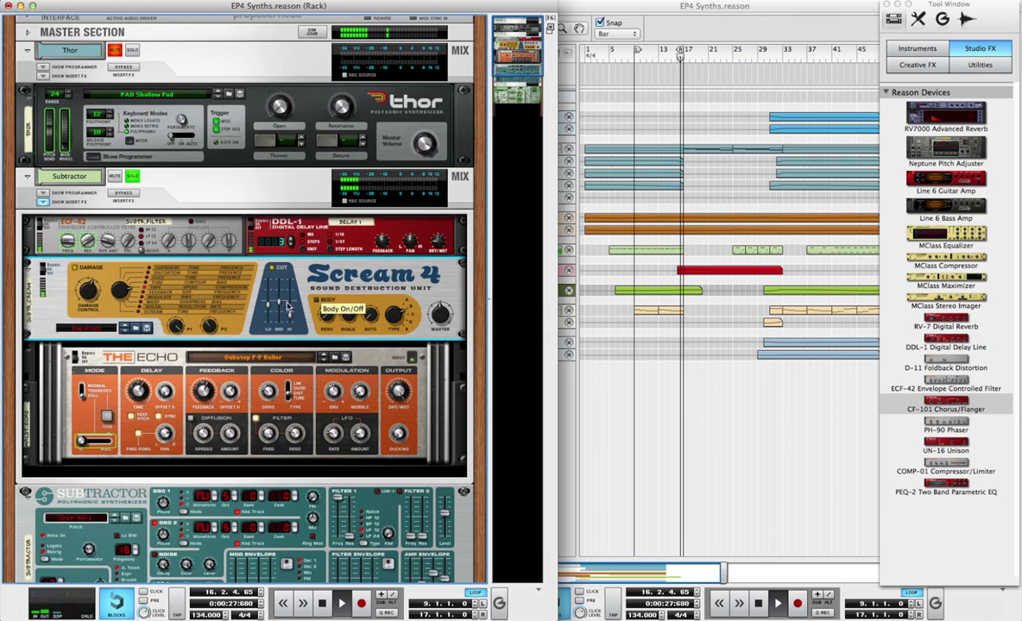
pyautogui.scroll(-1, 268, 298)
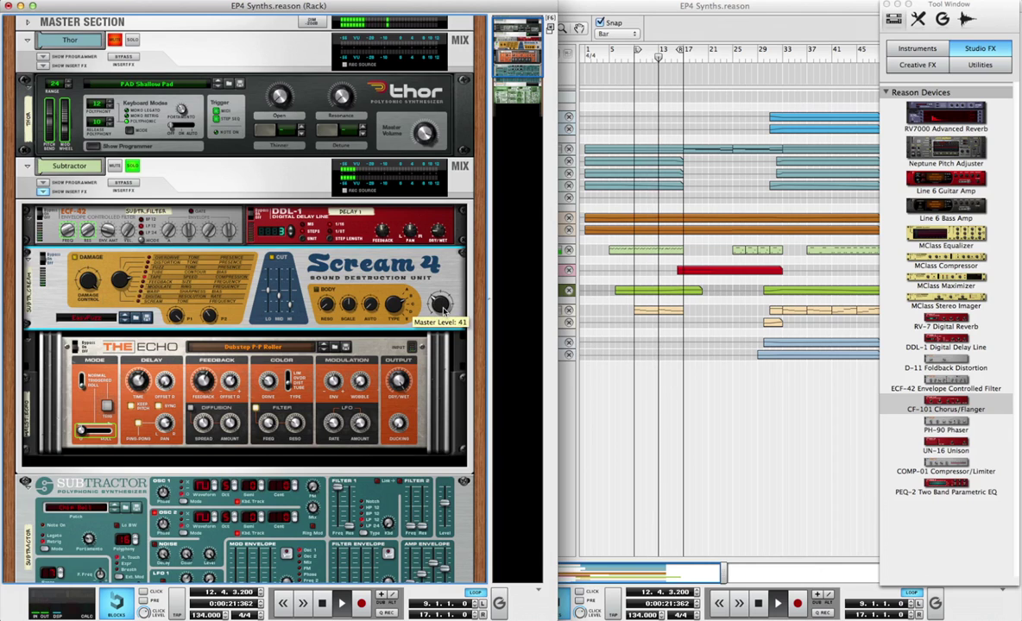
pyautogui.moveTo(92, 287); pyautogui.dragTo(96, 292)
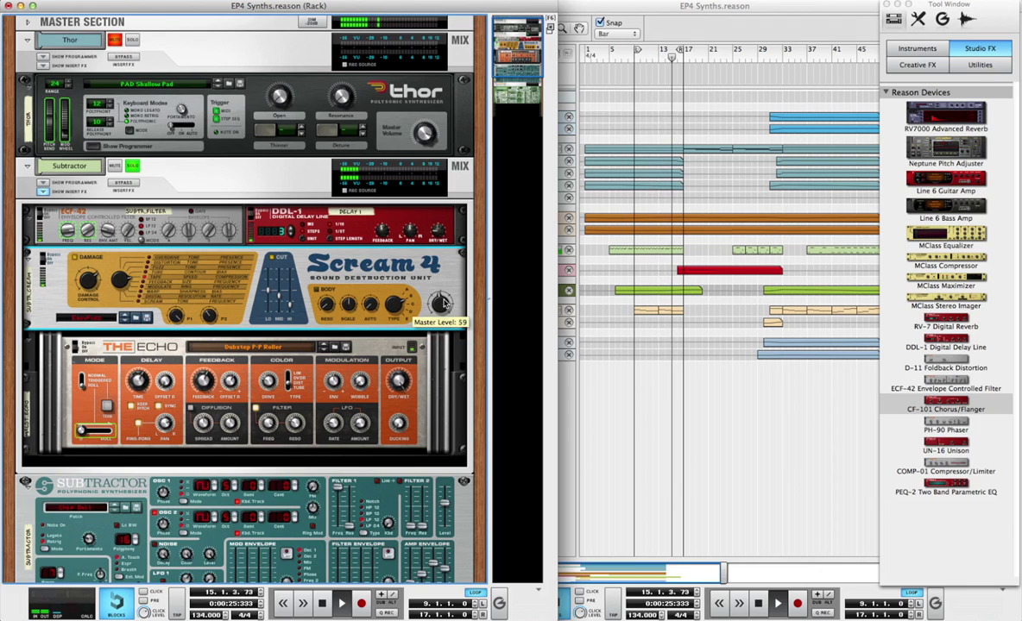
# Step: Adjust the dry/wet balance and pan of the Subtractor's DDL-1 delay while listening to the result
pyautogui.click(385, 227)
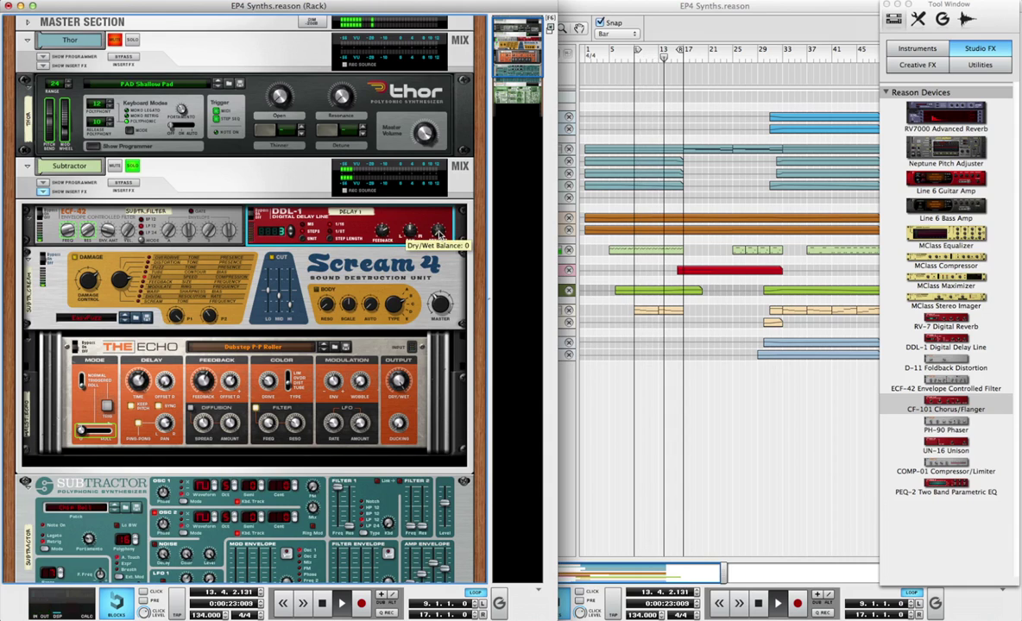
pyautogui.moveTo(439, 231); pyautogui.dragTo(439, 226)
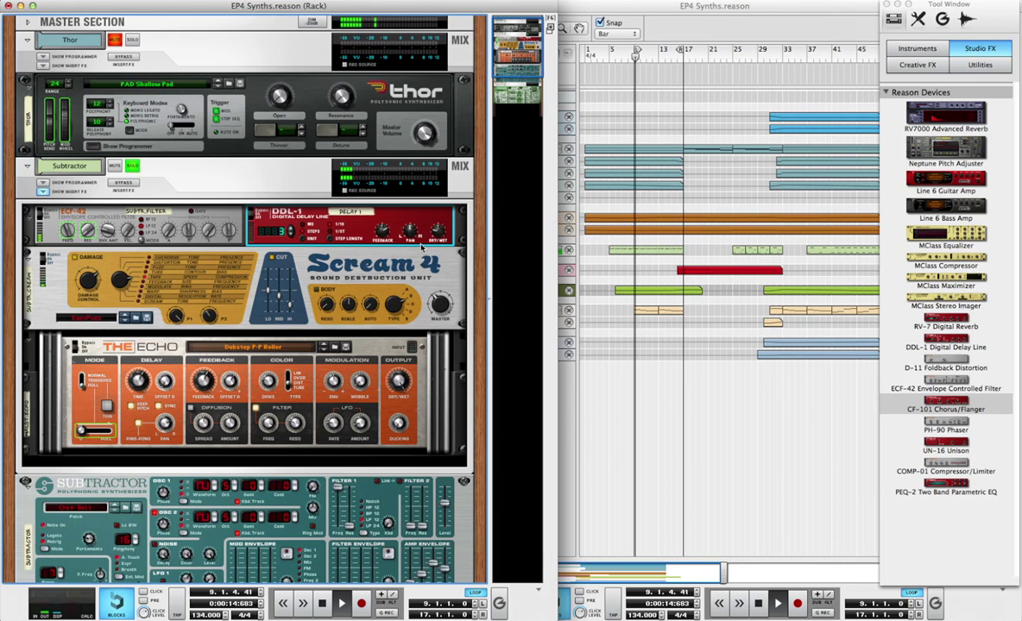
pyautogui.moveTo(409, 244)
pyautogui.mouseDown()
pyautogui.moveTo(413, 216)
pyautogui.moveTo(420, 226)
pyautogui.mouseUp()
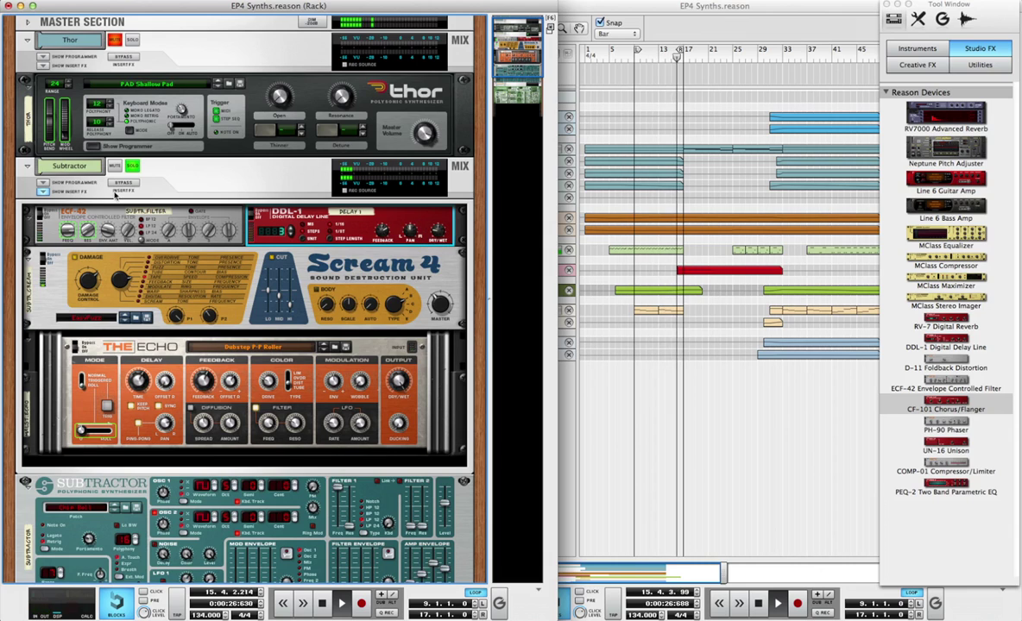
# Step: Insert an Alligator Filter Gate between the Scream 4 and The Echo and load its Random Resonants patch
pyautogui.click(938, 66)
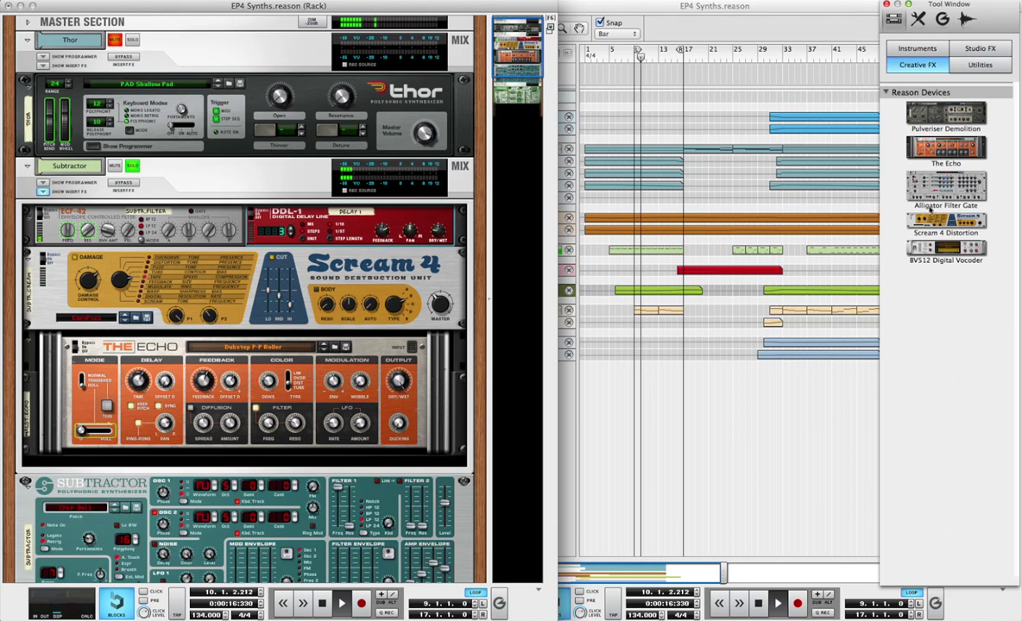
pyautogui.moveTo(946, 195); pyautogui.dragTo(284, 336)
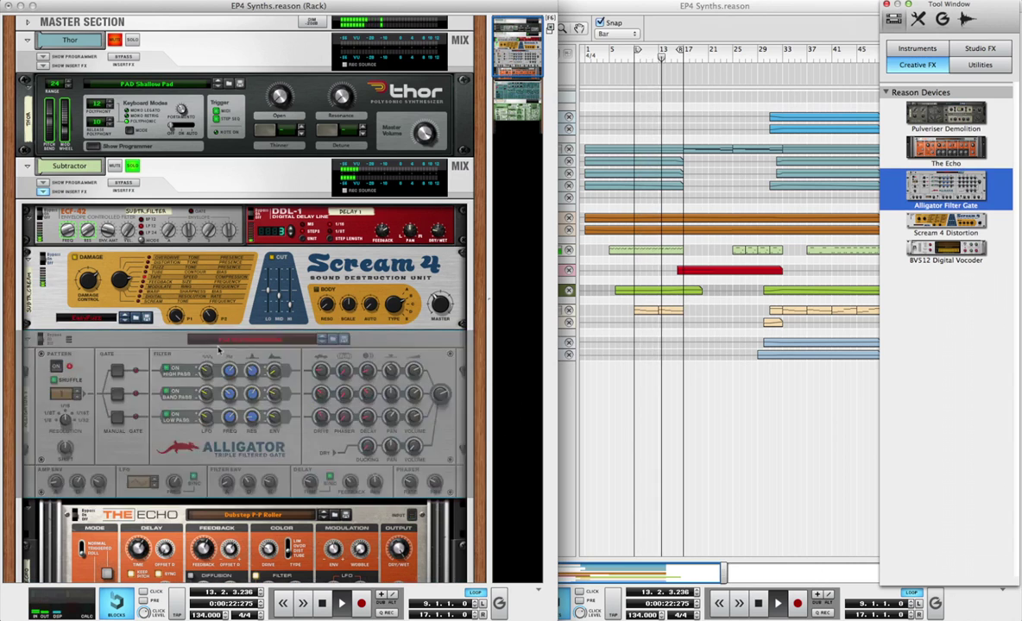
pyautogui.click(255, 340)
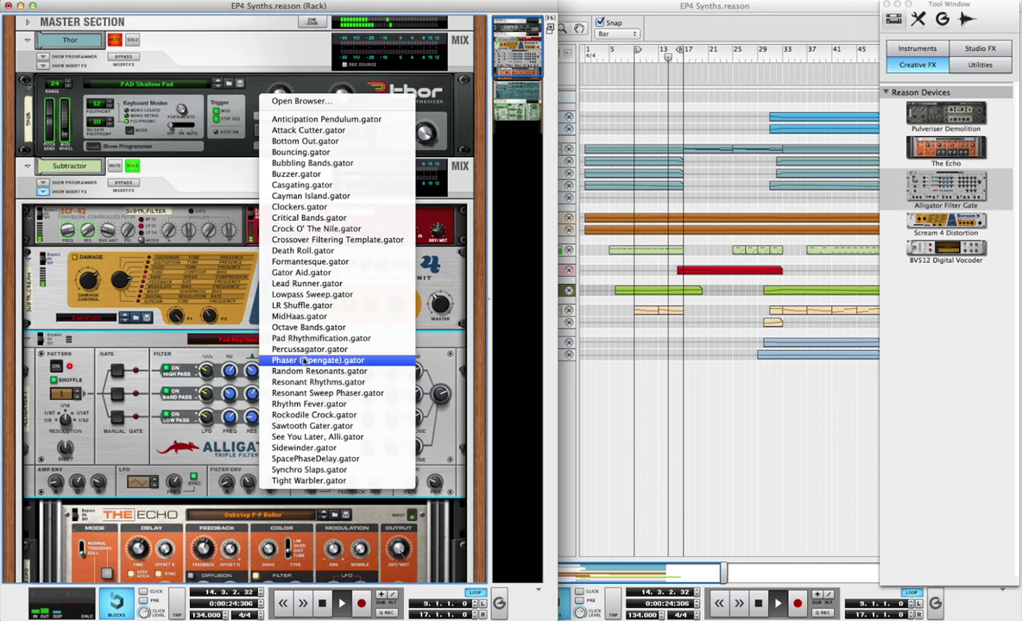
pyautogui.click(363, 373)
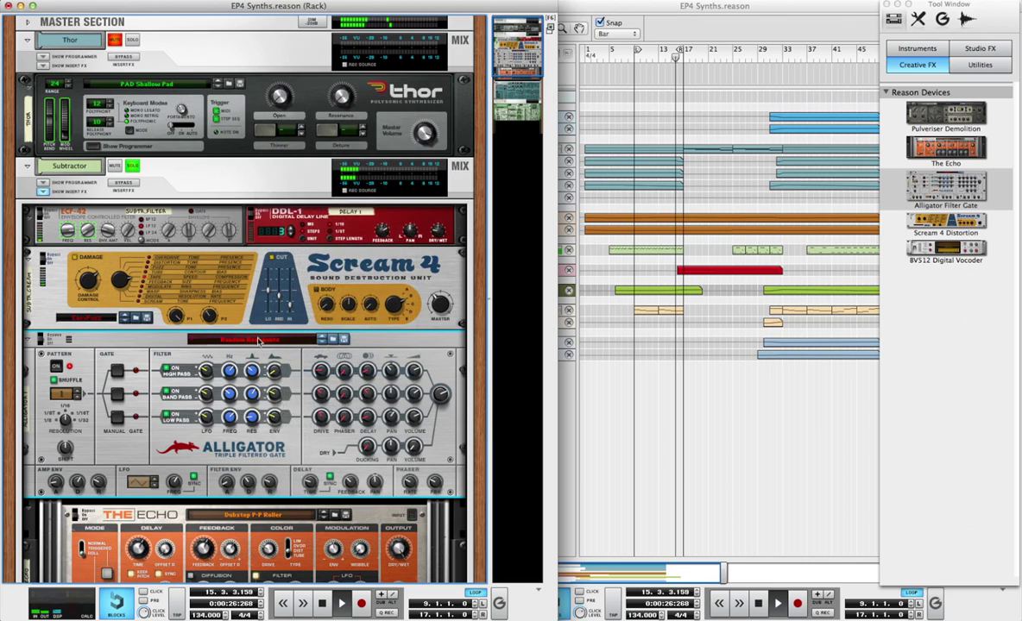
# Step: Switch the Alligator to the Rhythm Fever patch and try its high-pass filter frequency
pyautogui.click(223, 338)
pyautogui.click(298, 373)
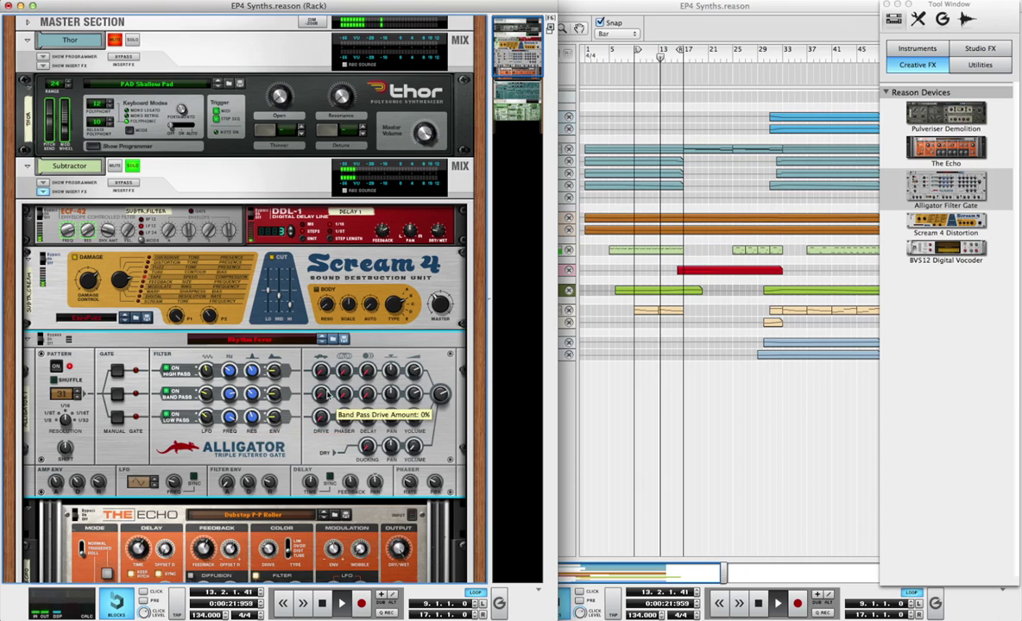
pyautogui.moveTo(228, 372); pyautogui.dragTo(229, 367)
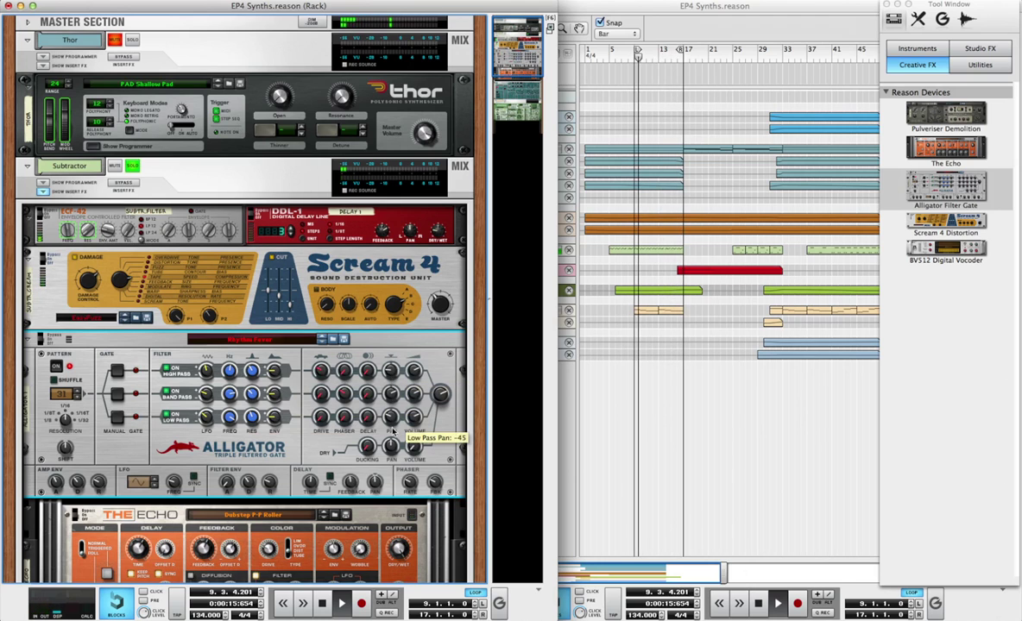
# Step: Review the Subtractor's effect chain, take its channel out of solo and stop playback
pyautogui.scroll(-3, 288, 412)
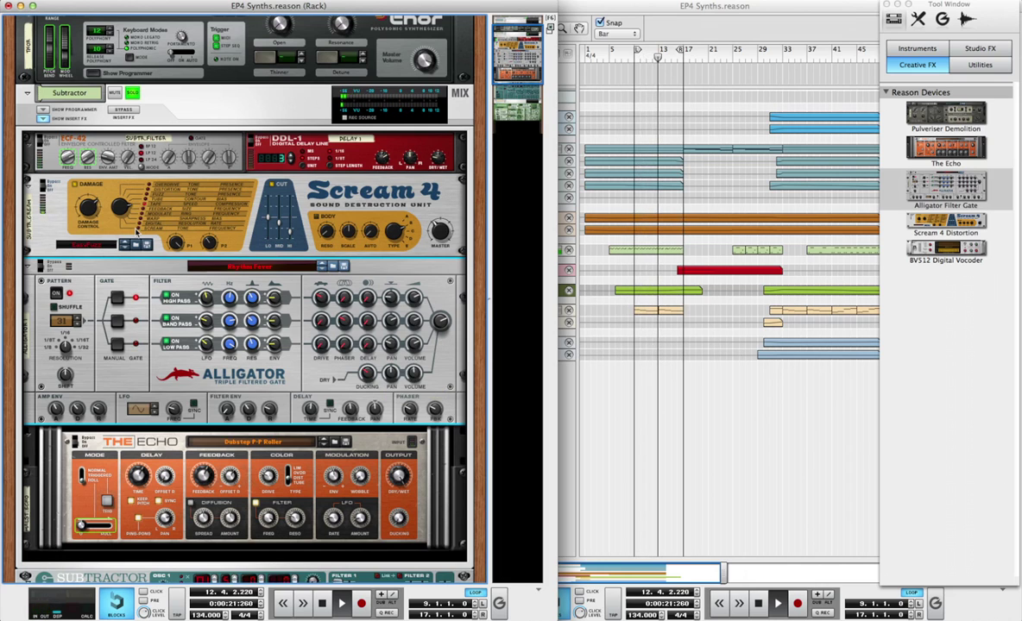
pyautogui.scroll(5, 27, 269)
pyautogui.scroll(-5, 136, 233)
pyautogui.scroll(-1, 136, 233)
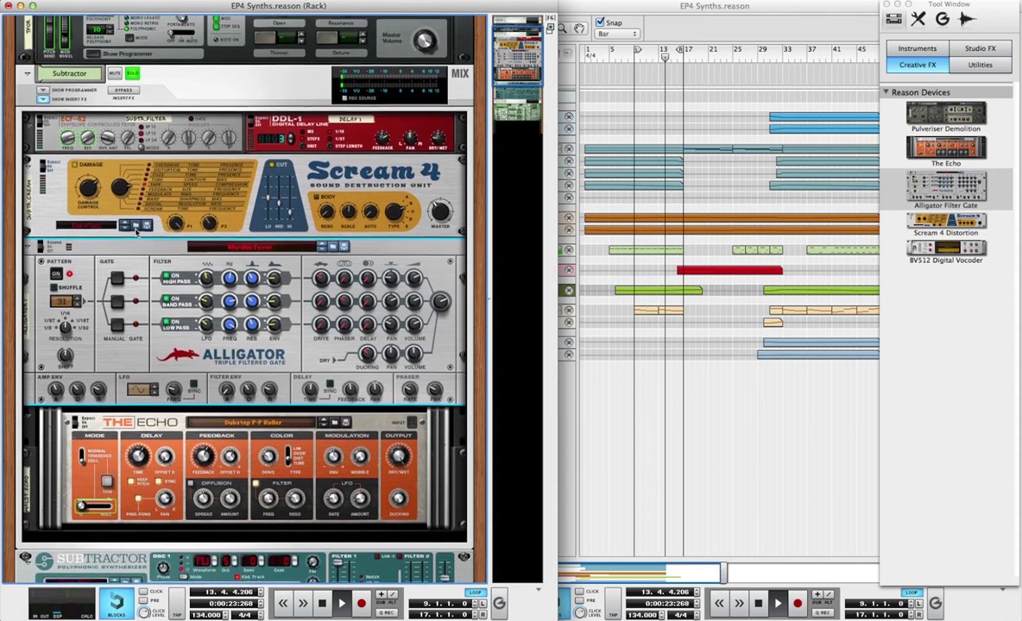
pyautogui.scroll(2, 135, 233)
pyautogui.click(131, 91)
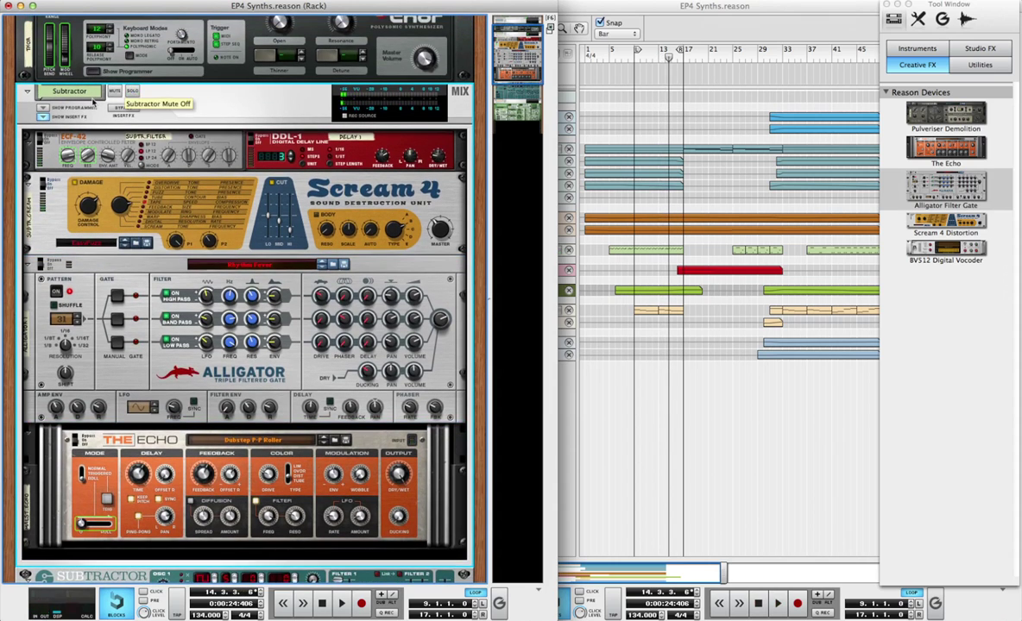
# Step: Show the Thor channel's insert effects and collapse the Subtractor's insert effects in the rack
pyautogui.scroll(3, 93, 103)
pyautogui.scroll(5, 45, 89)
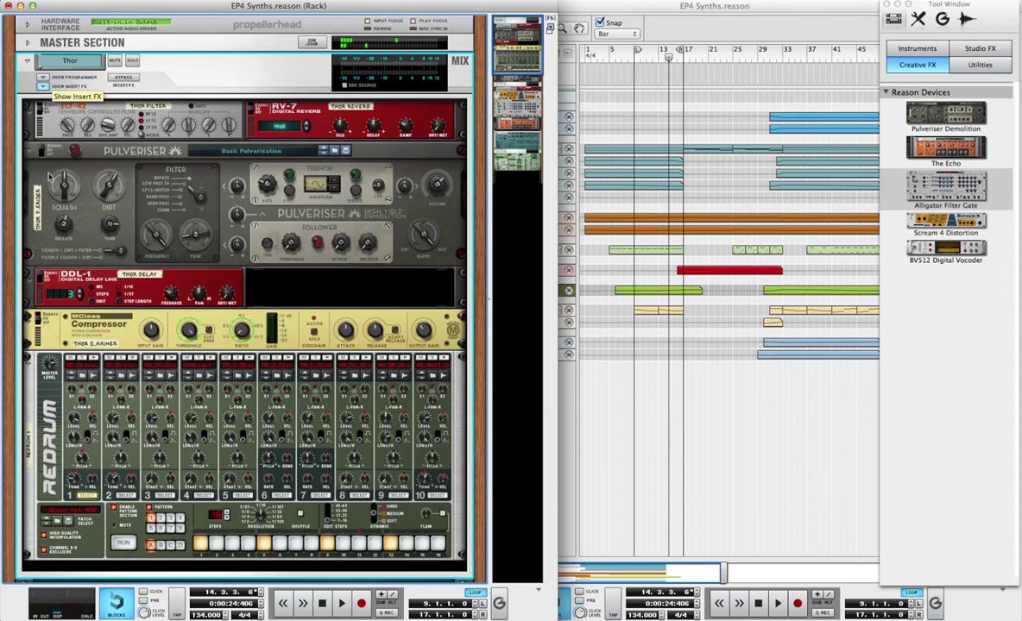
pyautogui.scroll(-3, 52, 227)
pyautogui.click(43, 419)
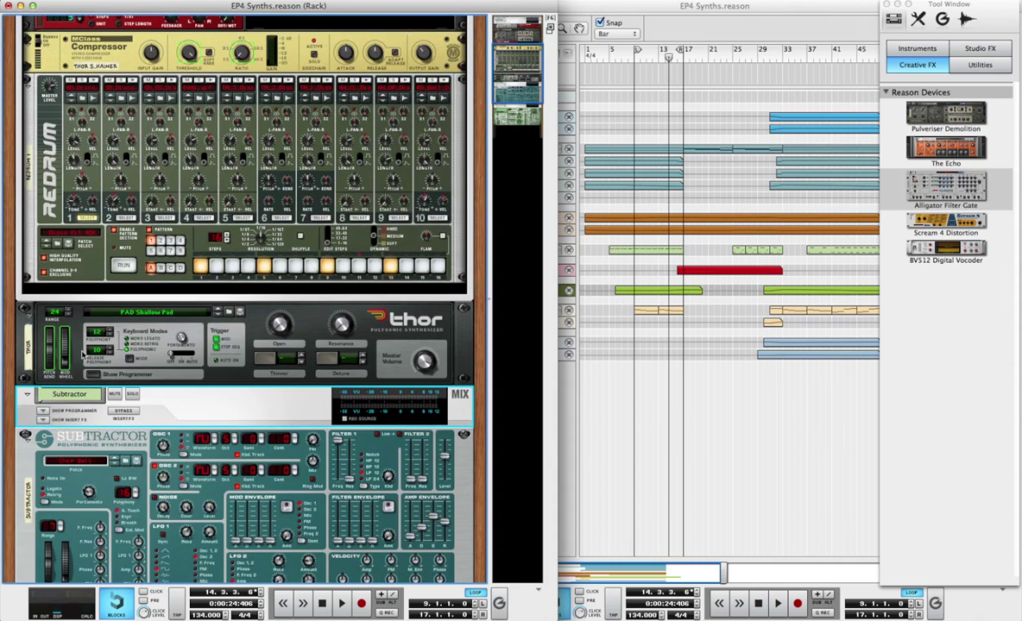
pyautogui.scroll(5, 83, 355)
pyautogui.scroll(2, 82, 355)
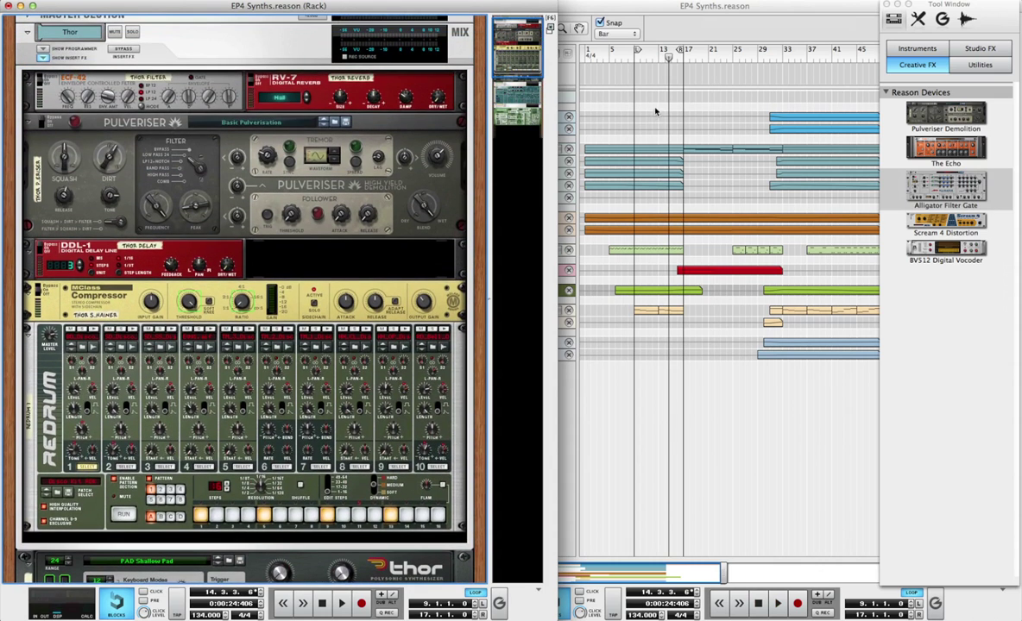
# Step: Move the loop to bars 17 to 25 and play that section
pyautogui.moveTo(679, 53); pyautogui.dragTo(781, 50)
pyautogui.moveTo(639, 53); pyautogui.dragTo(683, 52)
pyautogui.moveTo(781, 50); pyautogui.dragTo(733, 50)
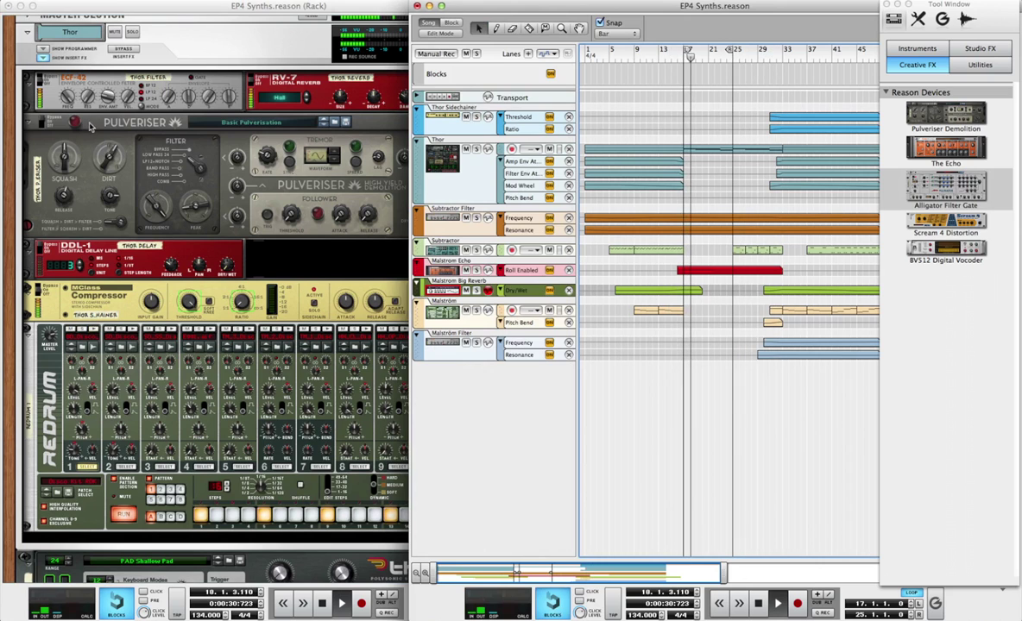
# Step: Load the Dirty Filthy Mind patch into Thor's Pulveriser
pyautogui.click(86, 126)
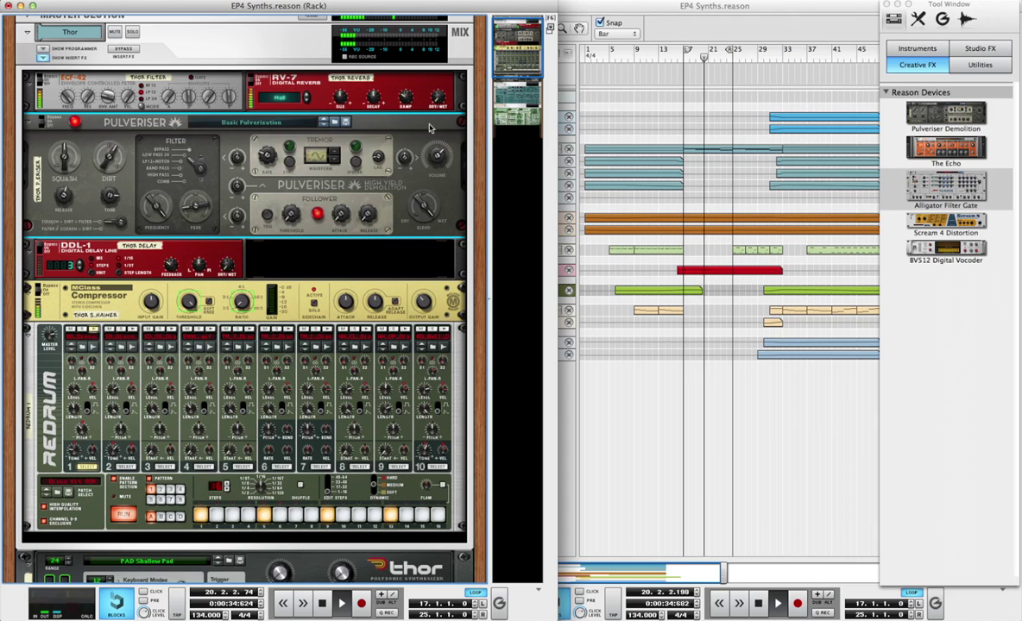
pyautogui.click(263, 122)
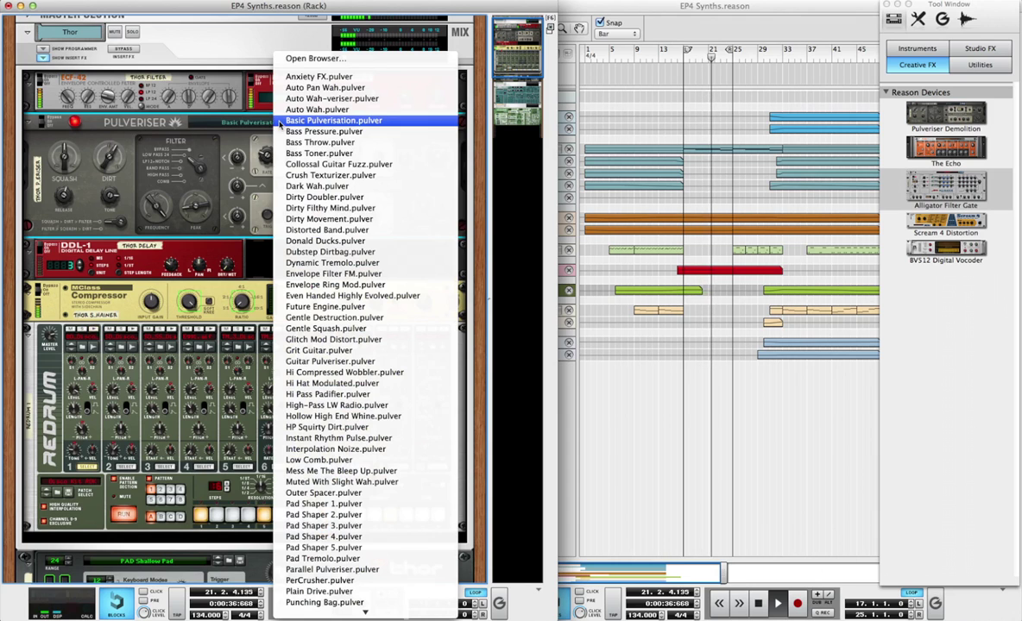
pyautogui.click(388, 209)
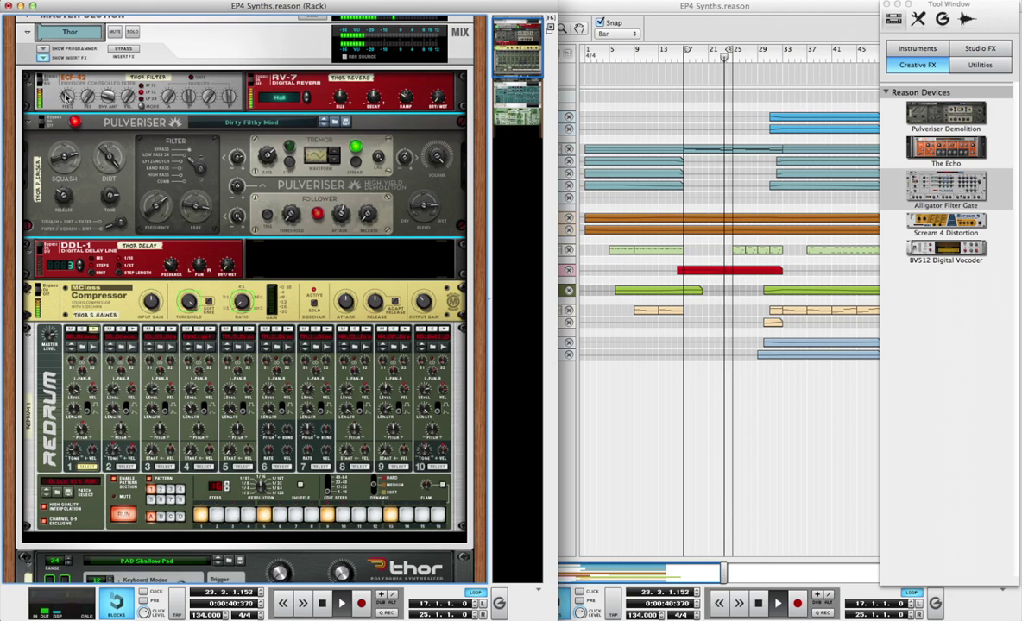
# Step: Create frequency and resonance automation lanes for Thor's ECF-42 filter and draw clips from bar 16 to bar 33
pyautogui.scroll(2, 135, 112)
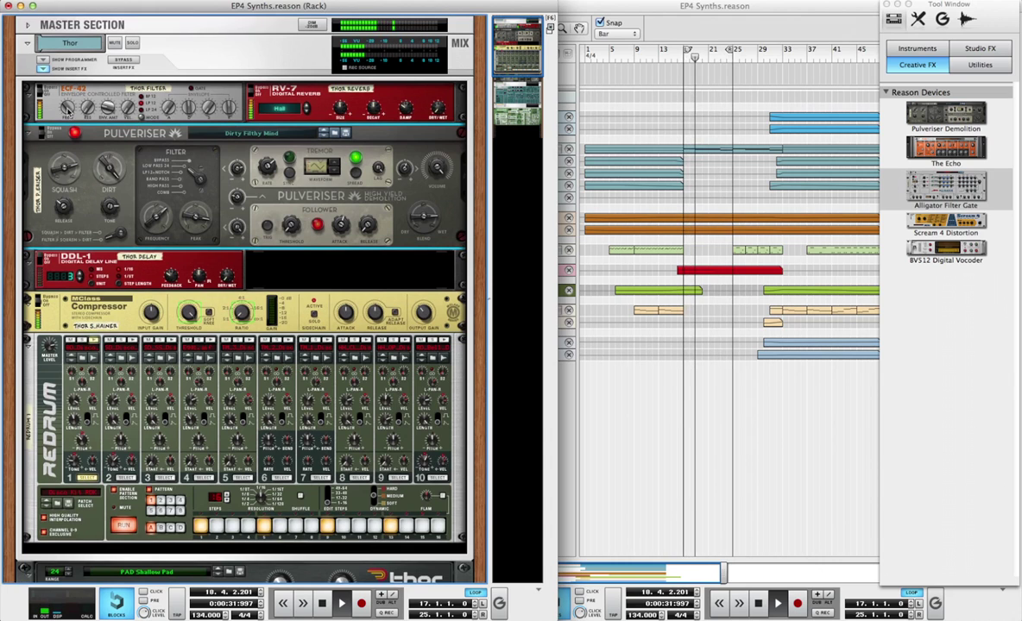
pyautogui.press('F7')
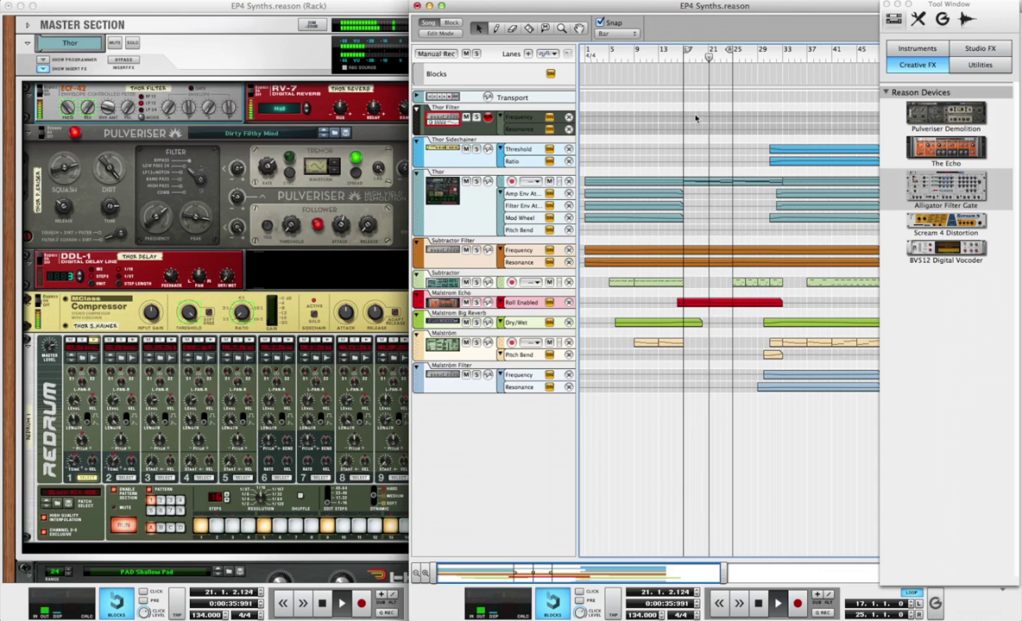
pyautogui.moveTo(681, 117); pyautogui.dragTo(781, 117)
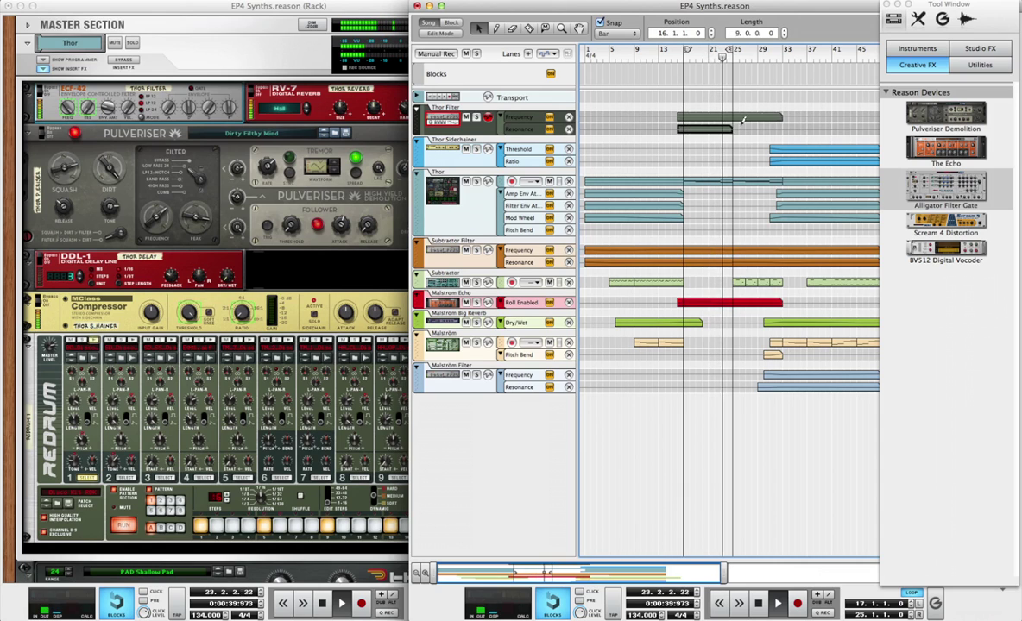
# Step: Open the Thor Filter frequency clip and plot a drop from its start to 62 at bar 17, then 65 at 24.4.4
pyautogui.click(745, 119)
pyautogui.doubleClick(745, 118)
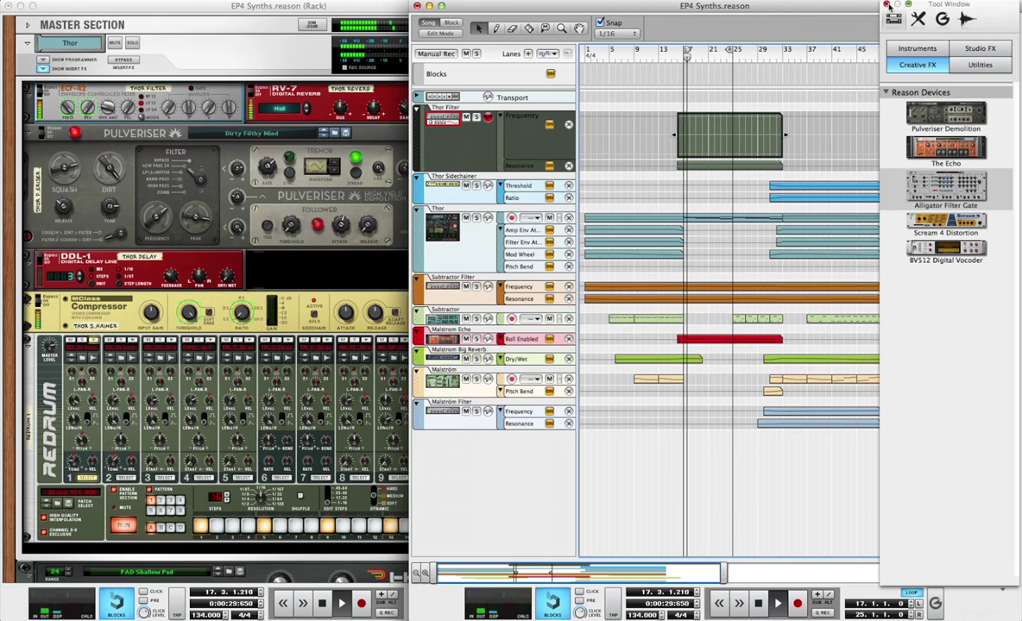
pyautogui.press('F8')
pyautogui.scroll(5, 813, 107)
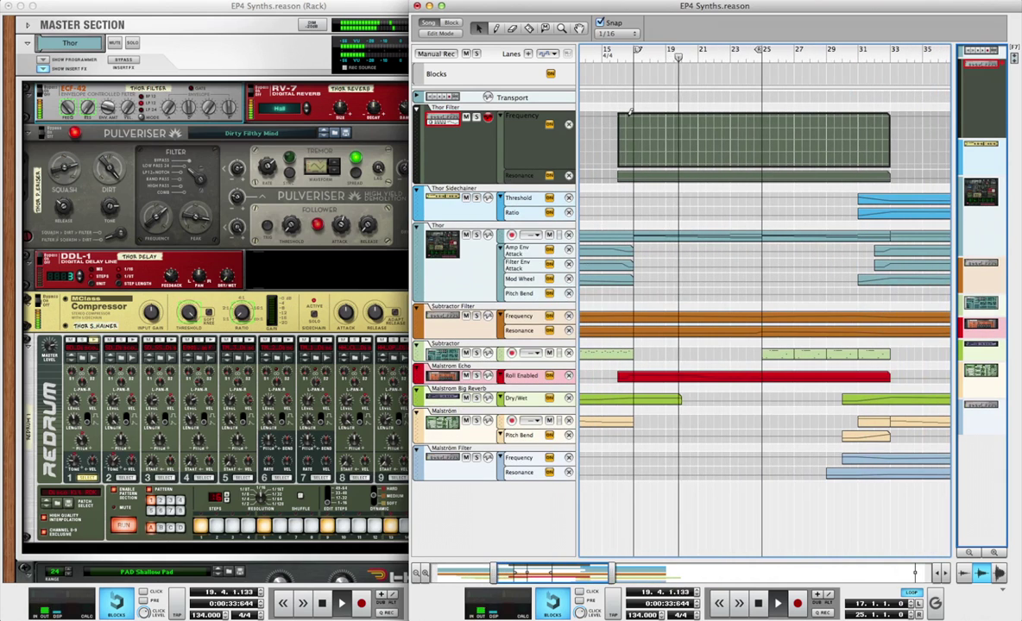
pyautogui.keyDown('super'); pyautogui.click(622, 115); pyautogui.keyUp('super')
pyautogui.moveTo(622, 115); pyautogui.dragTo(634, 140)
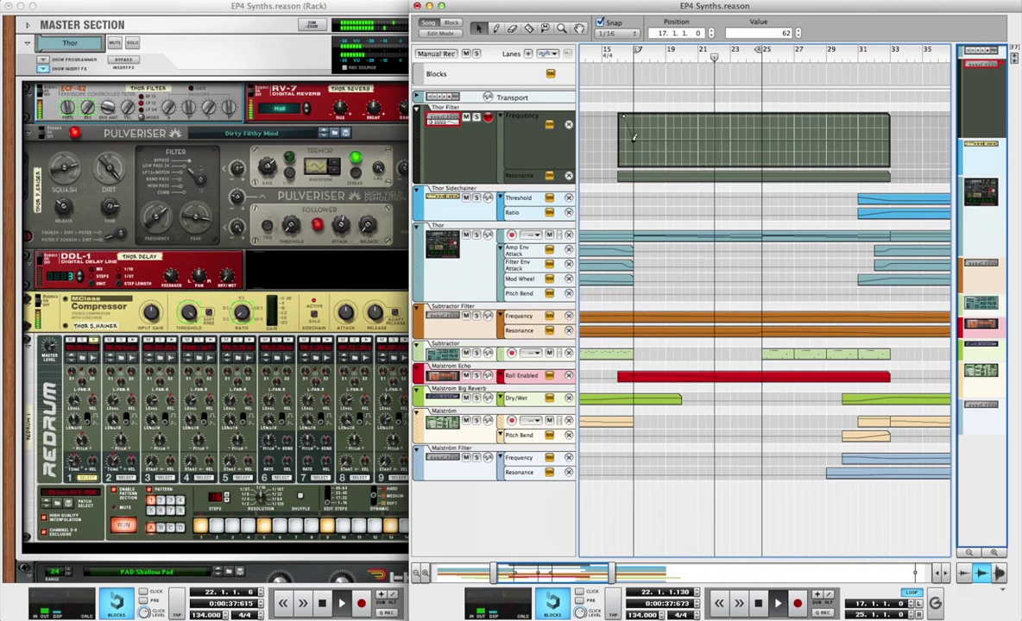
pyautogui.keyDown('super'); pyautogui.click(761, 138); pyautogui.keyUp('super')
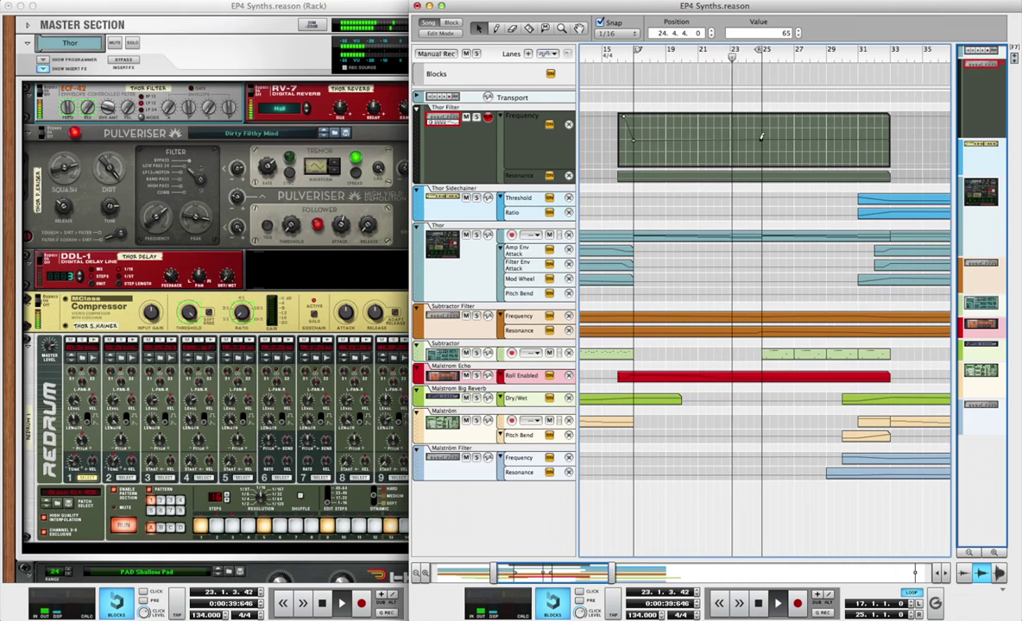
# Step: Extend the loop to bar 33 and plot frequency points rising from 70 at 26.1.2 to 127 at 32.3.2
pyautogui.moveTo(878, 50); pyautogui.dragTo(890, 50)
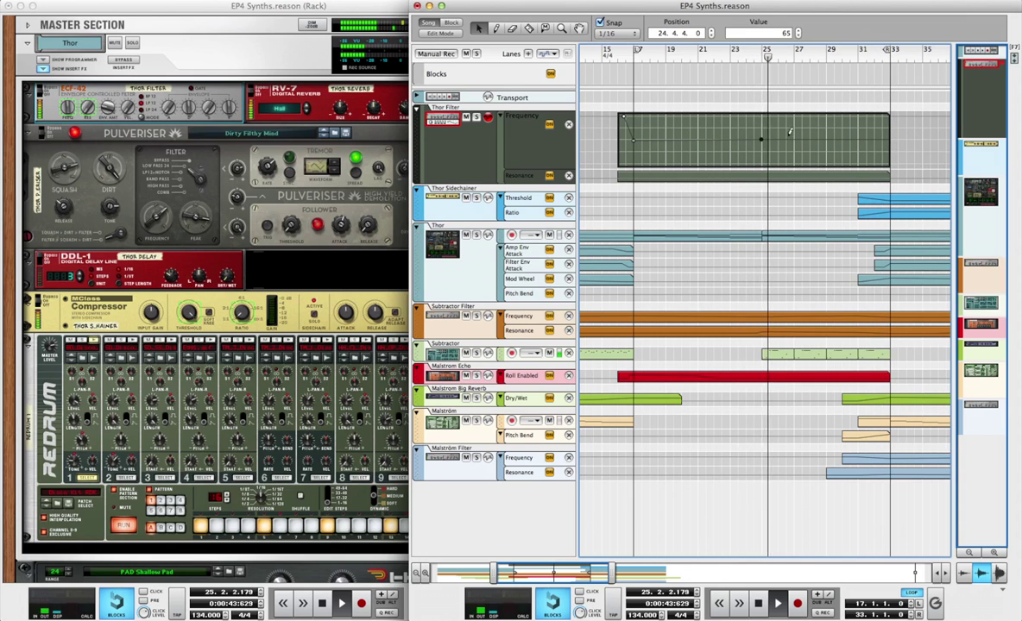
pyautogui.click(779, 138)
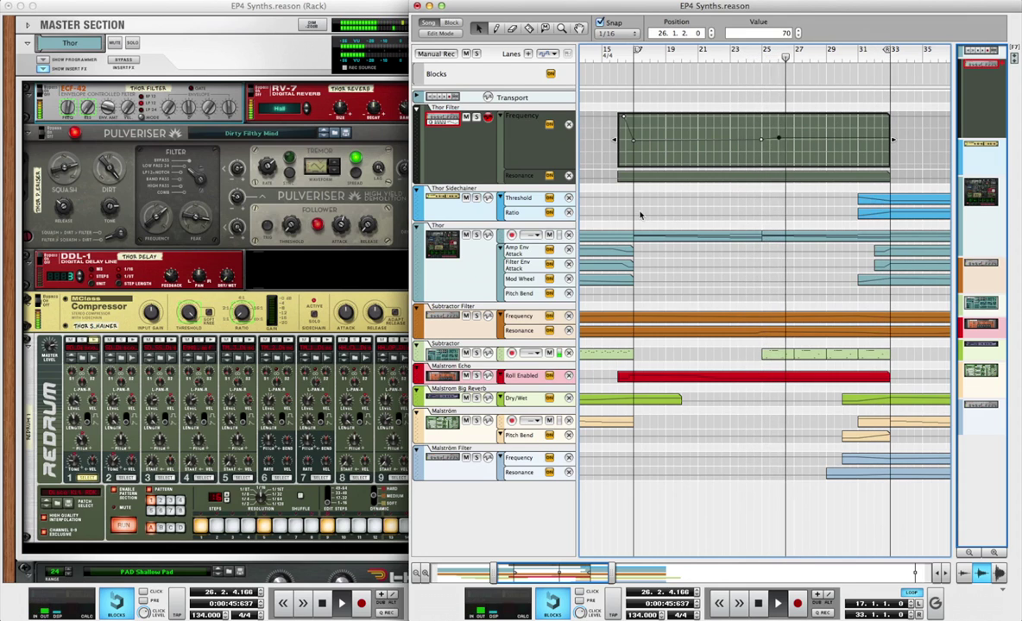
pyautogui.click(830, 133)
pyautogui.click(870, 126)
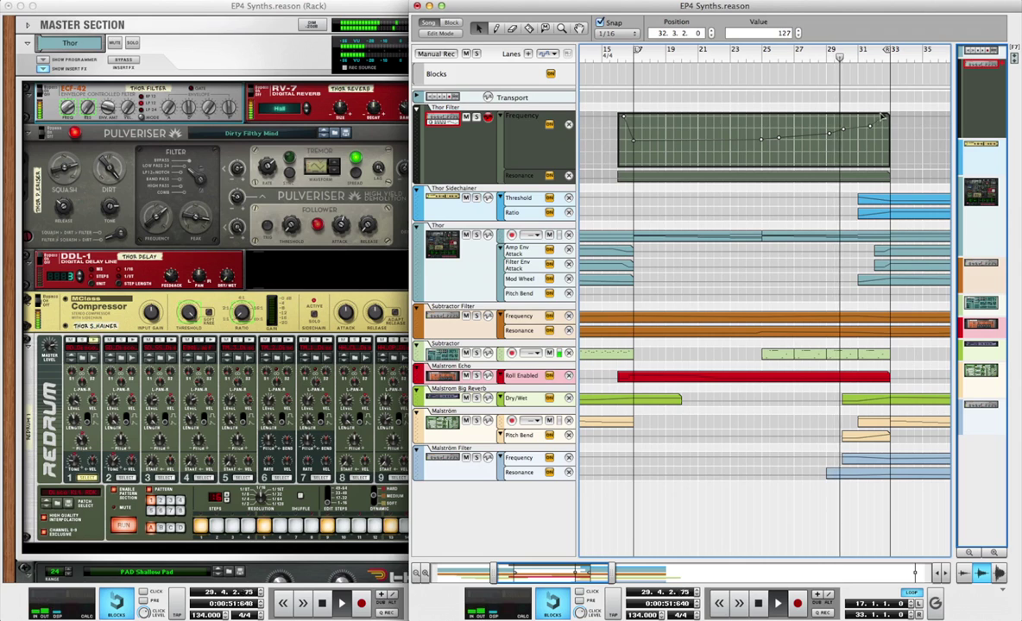
pyautogui.click(818, 85)
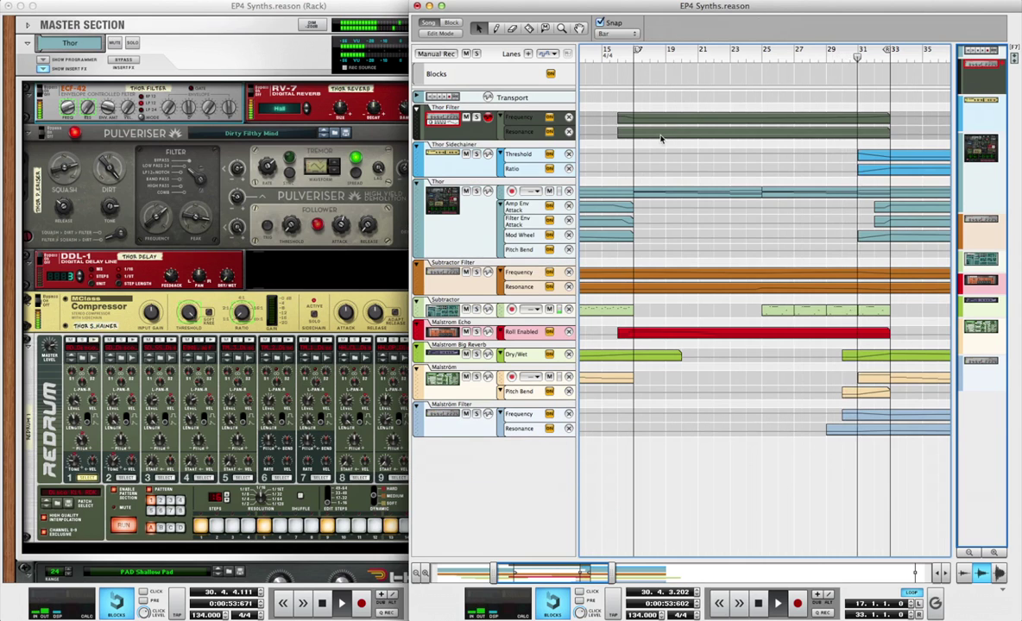
# Step: Open the Thor Filter resonance clip and plot points rising from 0 at 16.3.2 to 75 at 17.1.1, falling to 15 at 28.3.4
pyautogui.doubleClick(664, 131)
pyautogui.click(625, 178)
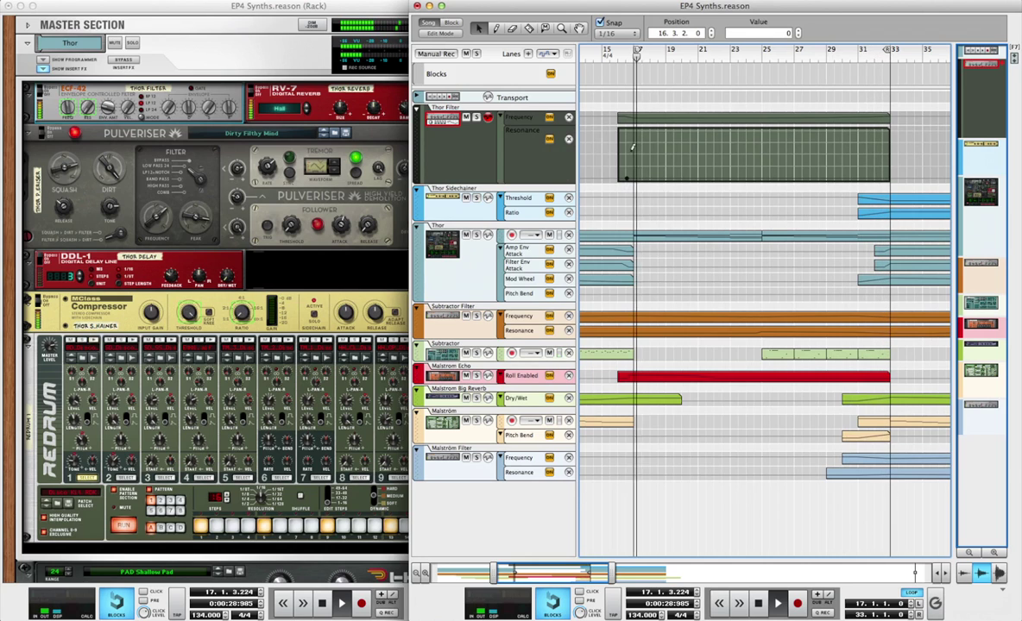
pyautogui.click(633, 148)
pyautogui.click(717, 157)
pyautogui.click(777, 169)
pyautogui.click(819, 174)
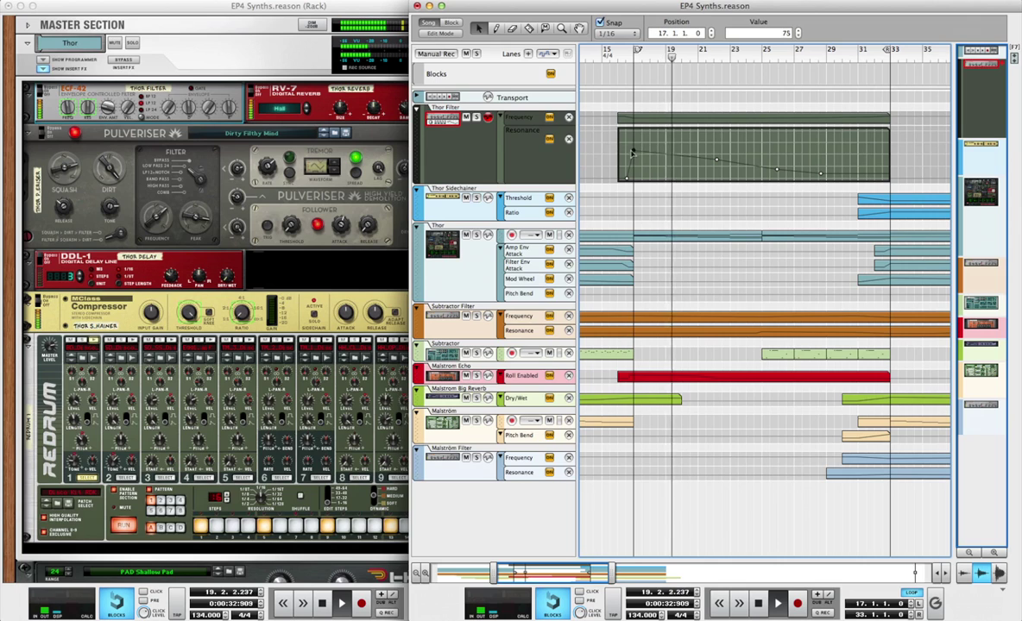
# Step: Reshape the resonance curve by lowering the bar 17 peak to 57 at 16.4.4, pulling down the middle points and ending at 0 at 32.1.4
pyautogui.moveTo(634, 150); pyautogui.dragTo(631, 159)
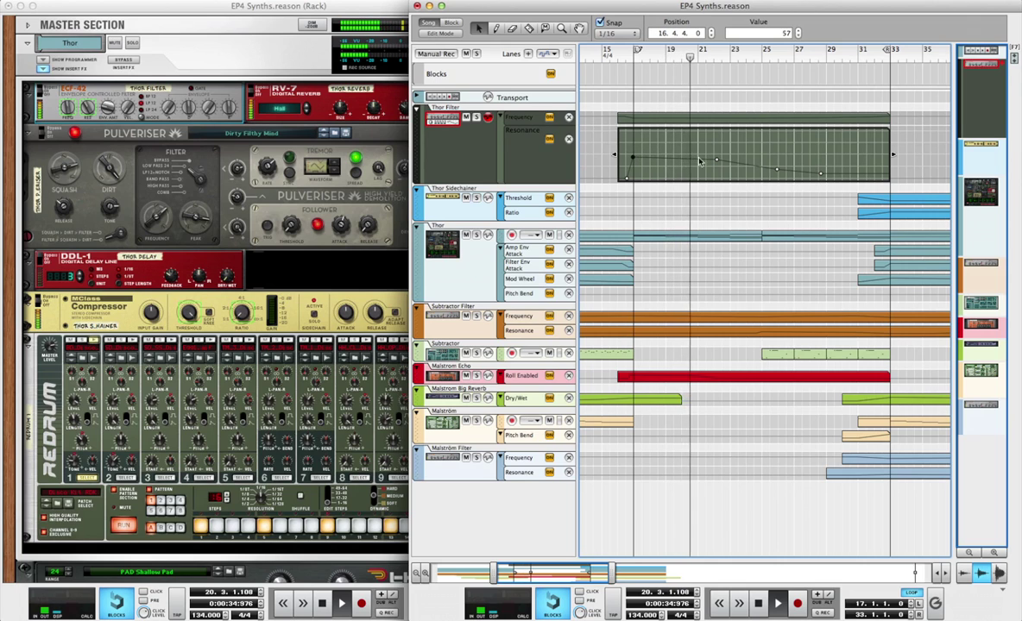
pyautogui.moveTo(717, 159); pyautogui.dragTo(694, 169)
pyautogui.moveTo(776, 169); pyautogui.dragTo(771, 171)
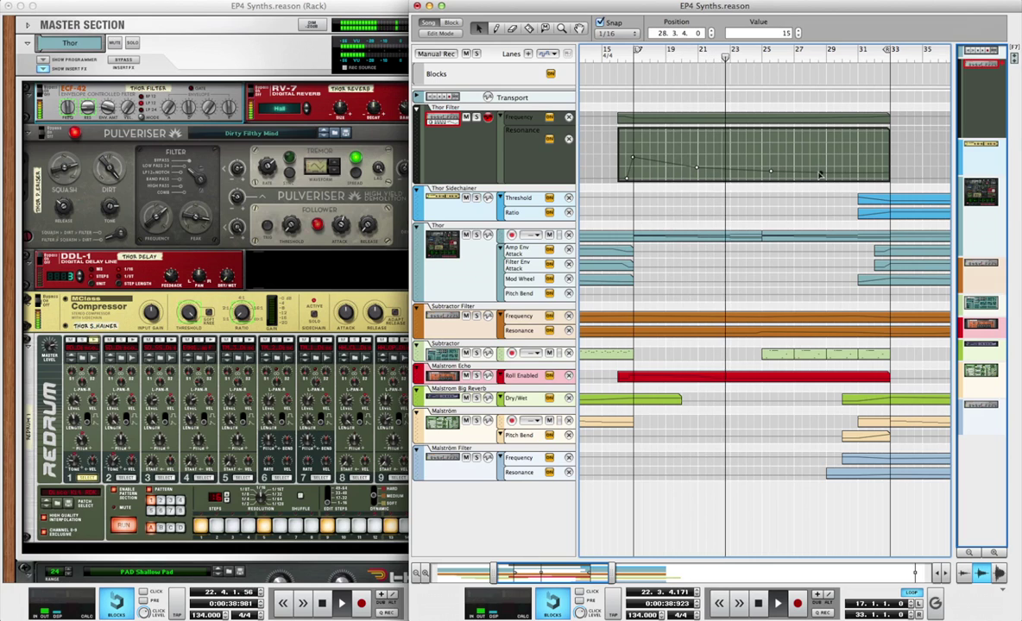
pyautogui.click(873, 177)
pyautogui.moveTo(873, 176); pyautogui.dragTo(877, 179)
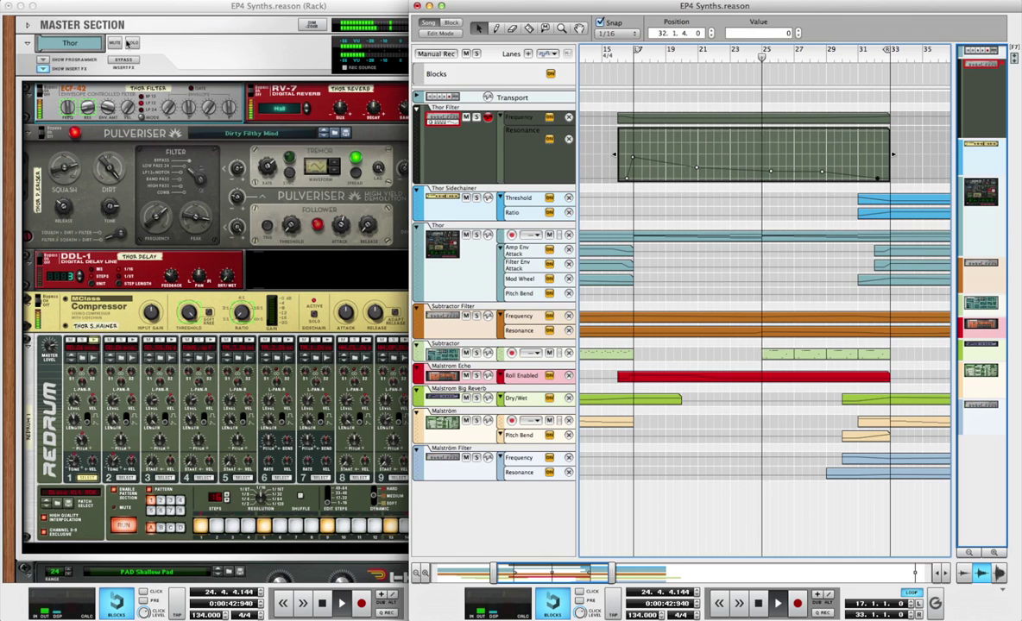
# Step: Solo the Thor channel to hear its filter automation and close the resonance clip
pyautogui.click(184, 248)
pyautogui.click(844, 28)
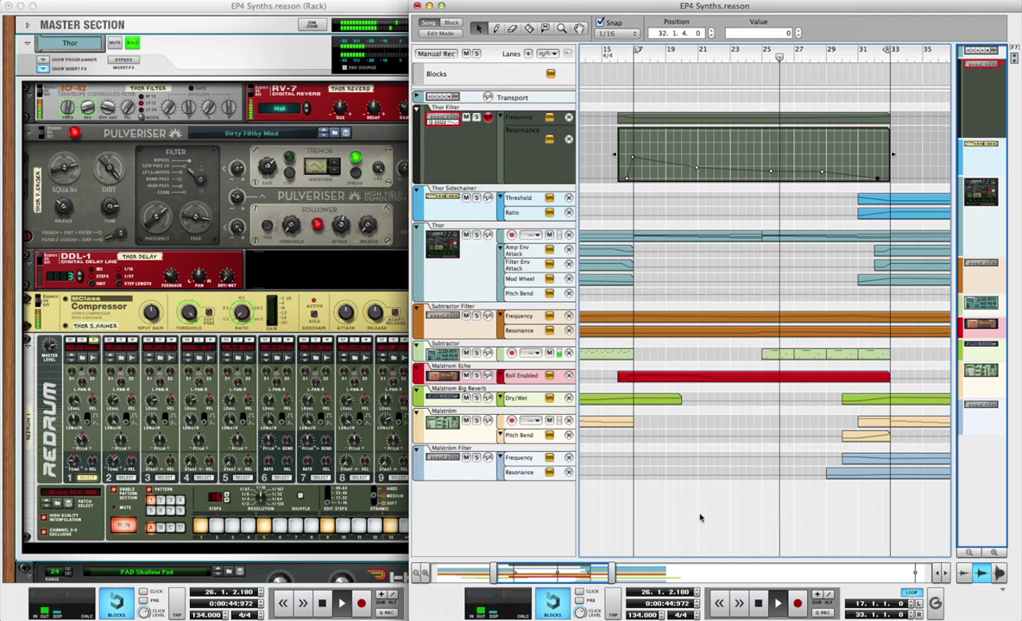
pyautogui.click(734, 501)
pyautogui.scroll(5, 741, 420)
pyautogui.scroll(5, 743, 419)
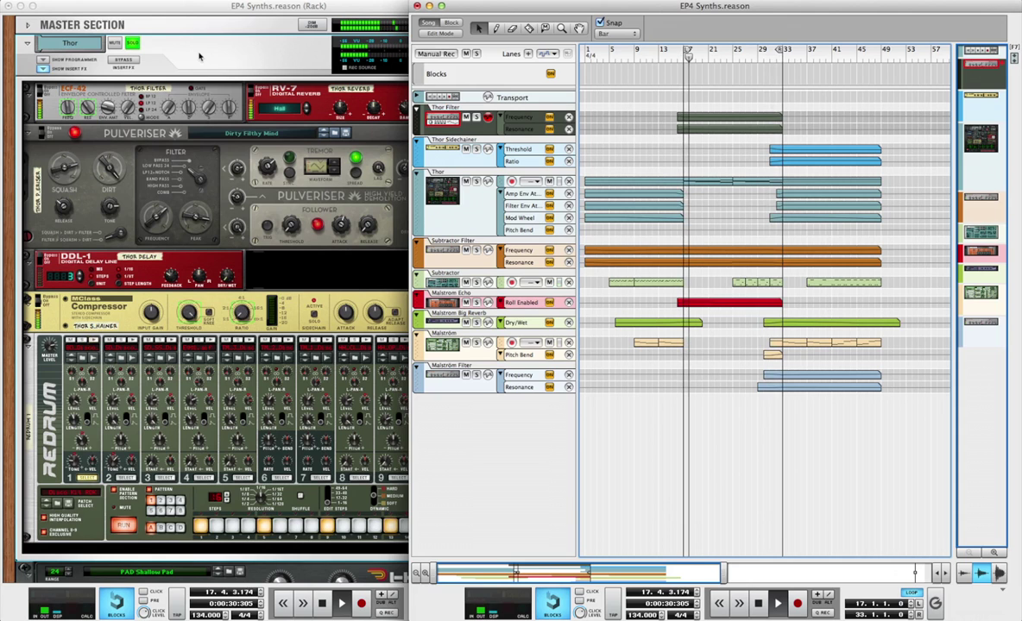
# Step: Delete the DDL-1 Thor Delay from Thor's insert effects
pyautogui.click(176, 263)
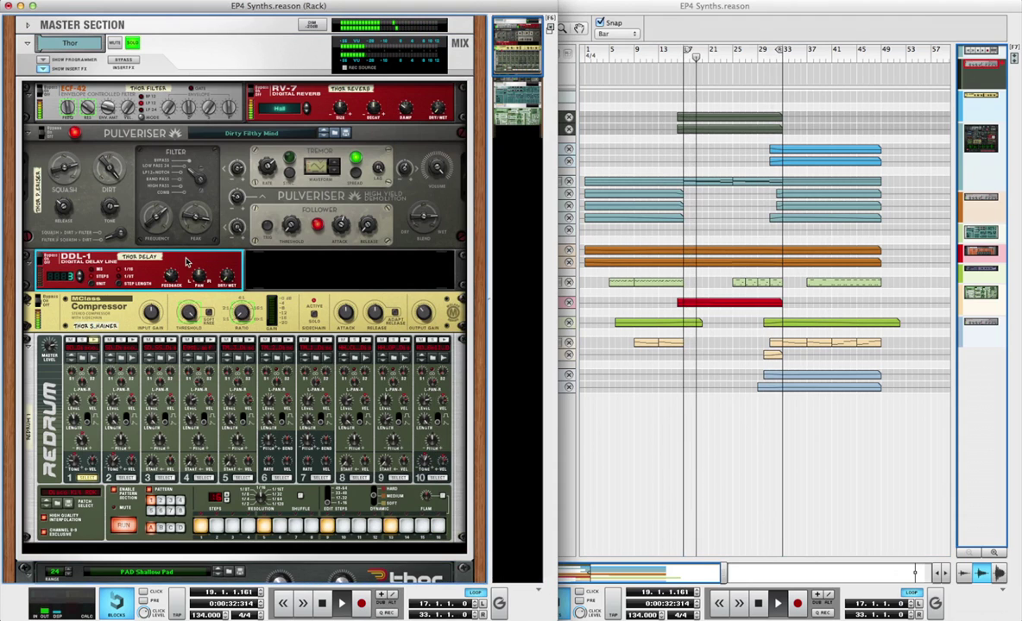
pyautogui.press('BackSpace')
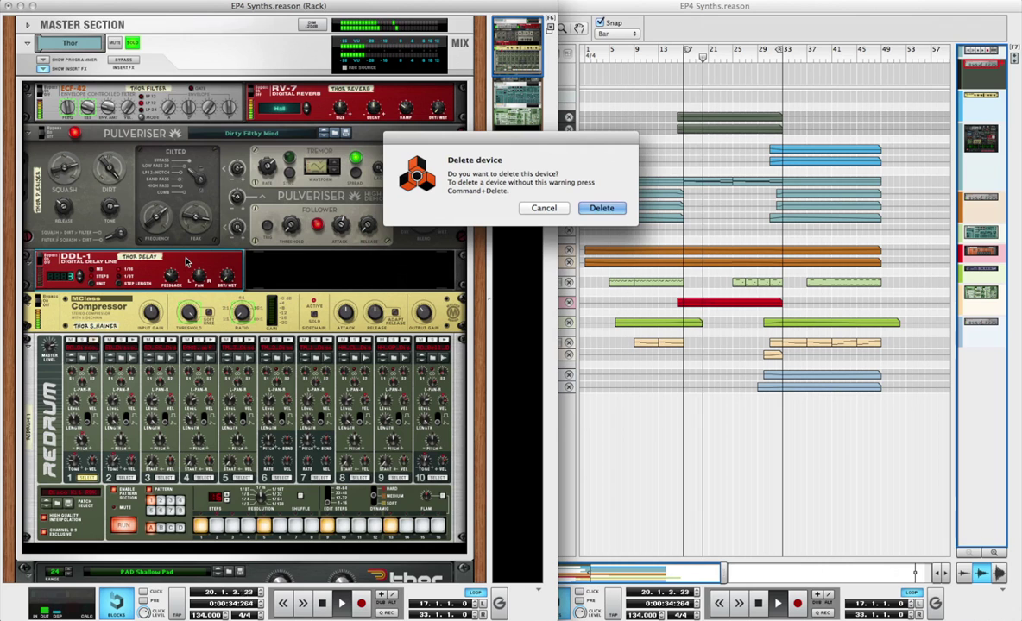
pyautogui.press('Return')
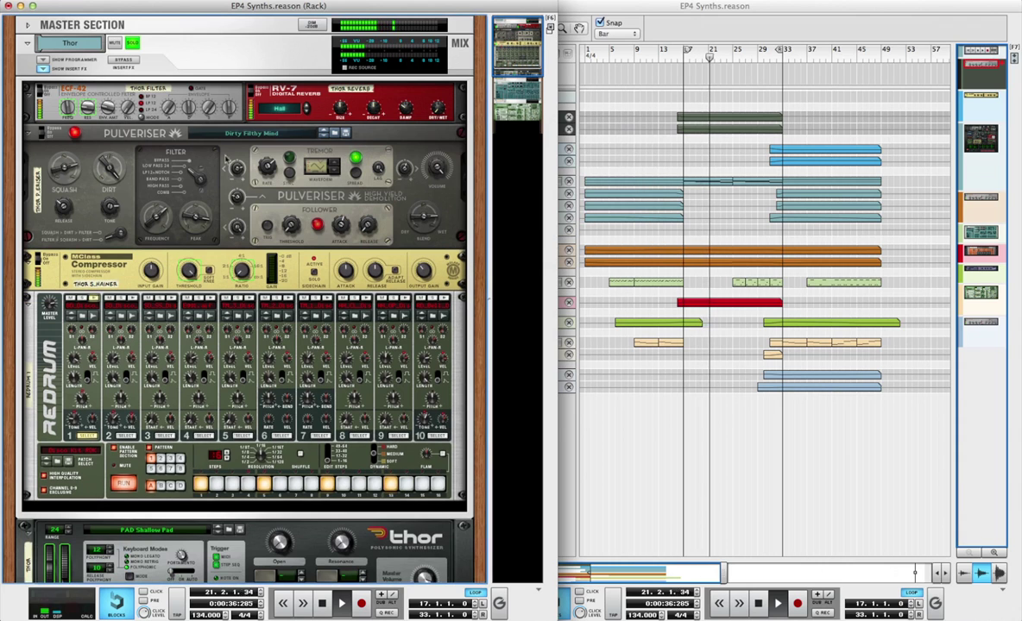
# Step: Turn off the solo on the Thor channel and hide its insert effects
pyautogui.scroll(1, 190, 259)
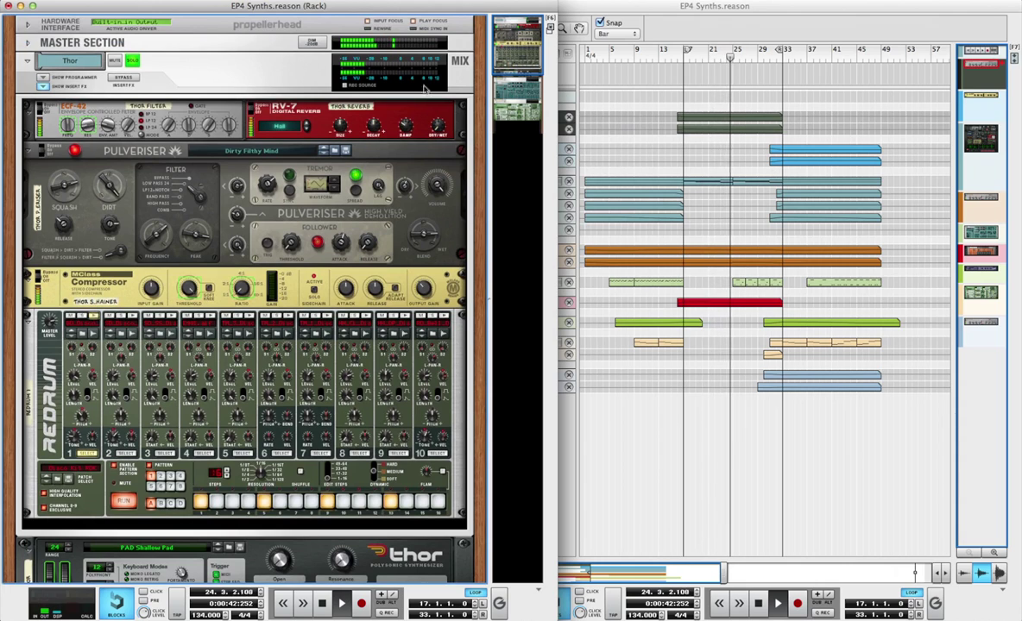
pyautogui.click(132, 62)
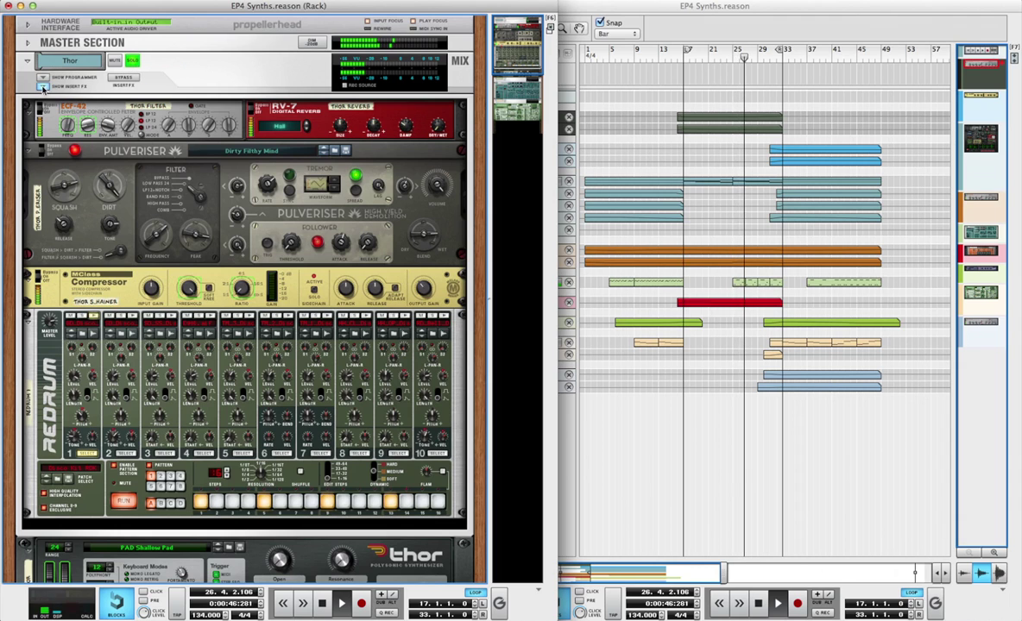
pyautogui.click(41, 87)
pyautogui.scroll(-1, 111, 246)
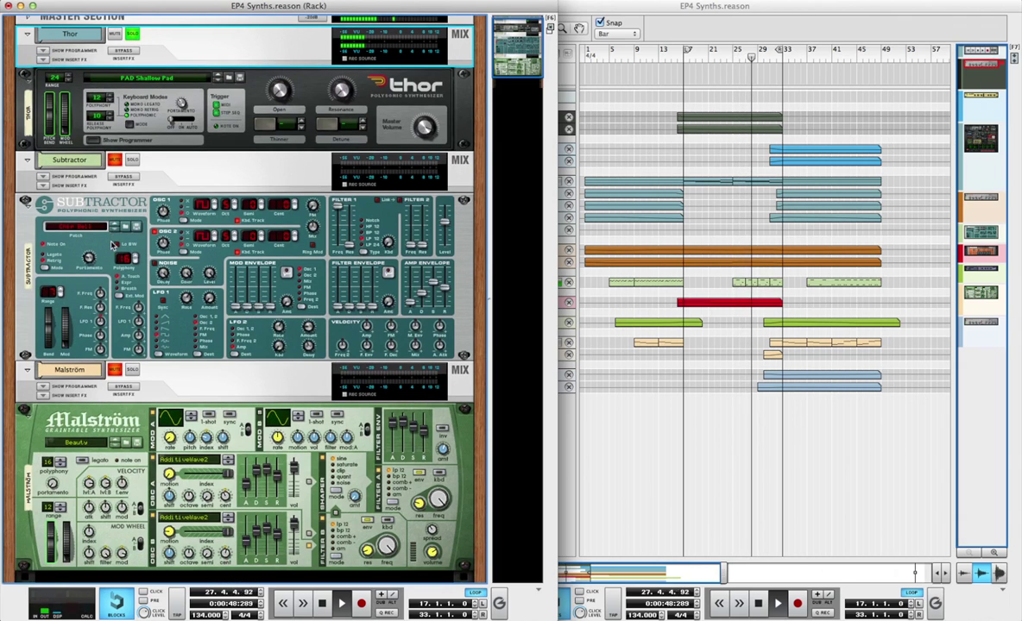
# Step: Play the full arrangement from bar 1 and move the sequencer window aside to reveal the mixer
pyautogui.press('space')
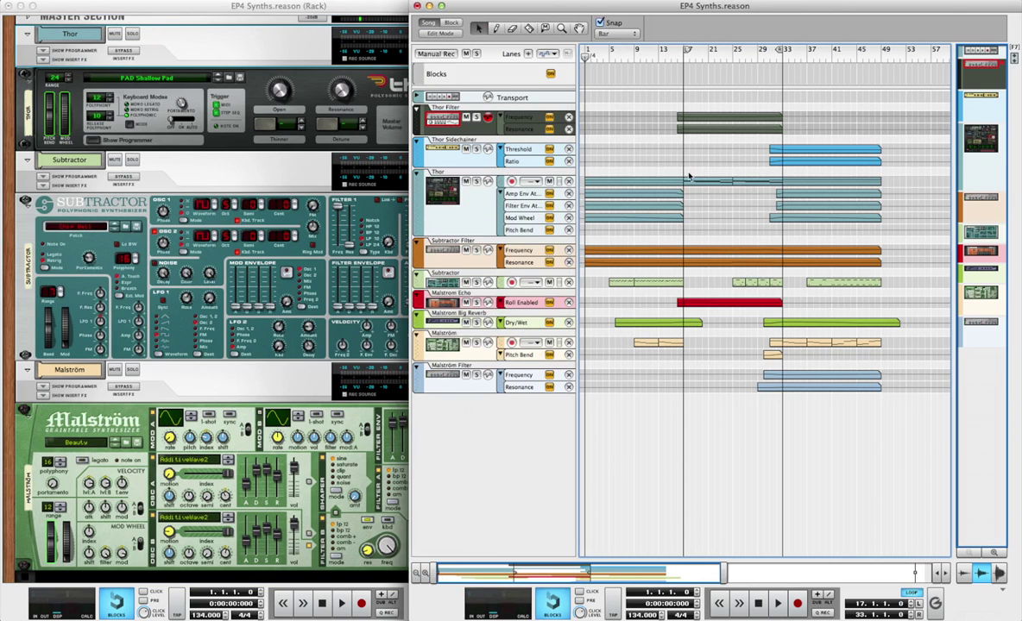
pyautogui.press('space')
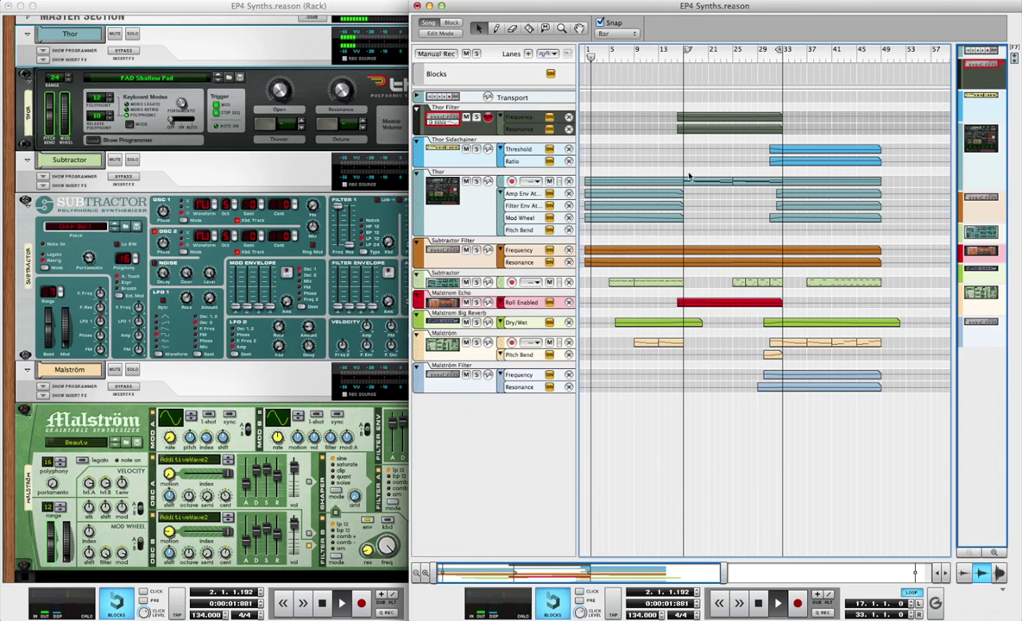
pyautogui.moveTo(794, 4); pyautogui.dragTo(500, 3)
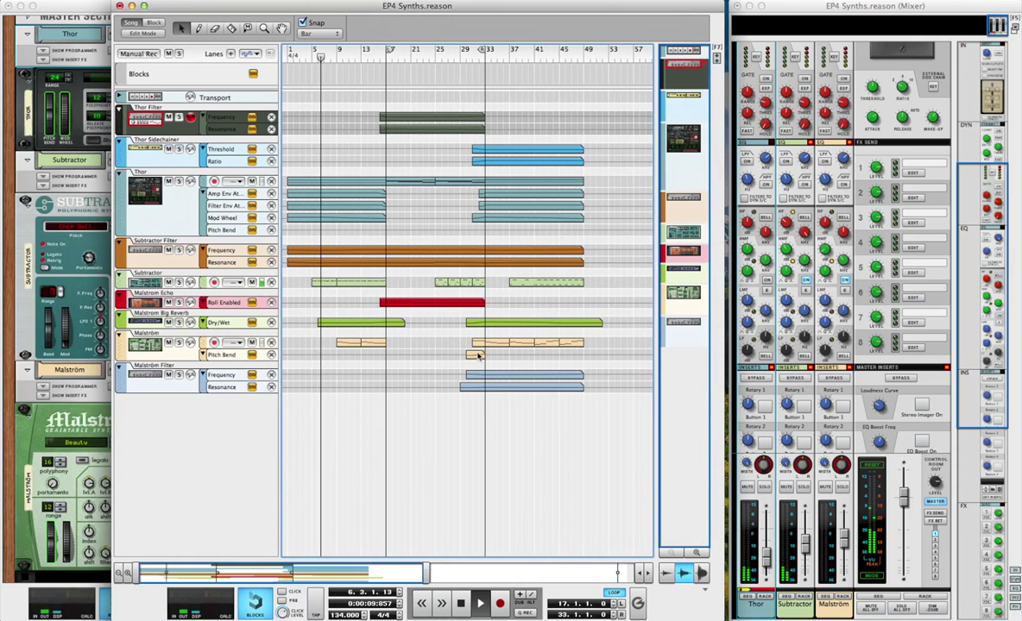
# Step: Adjust Squash and set Dirt to 52% on Thor's Pulveriser, then hide the insert effects and return to the sequencer
pyautogui.click(56, 62)
pyautogui.click(42, 59)
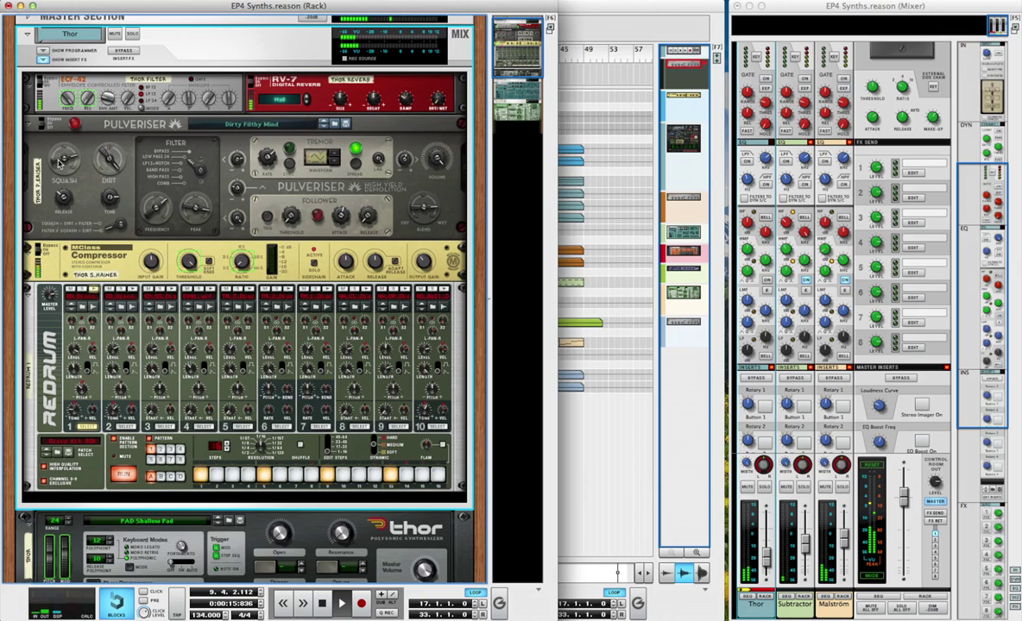
pyautogui.moveTo(59, 161); pyautogui.dragTo(63, 177)
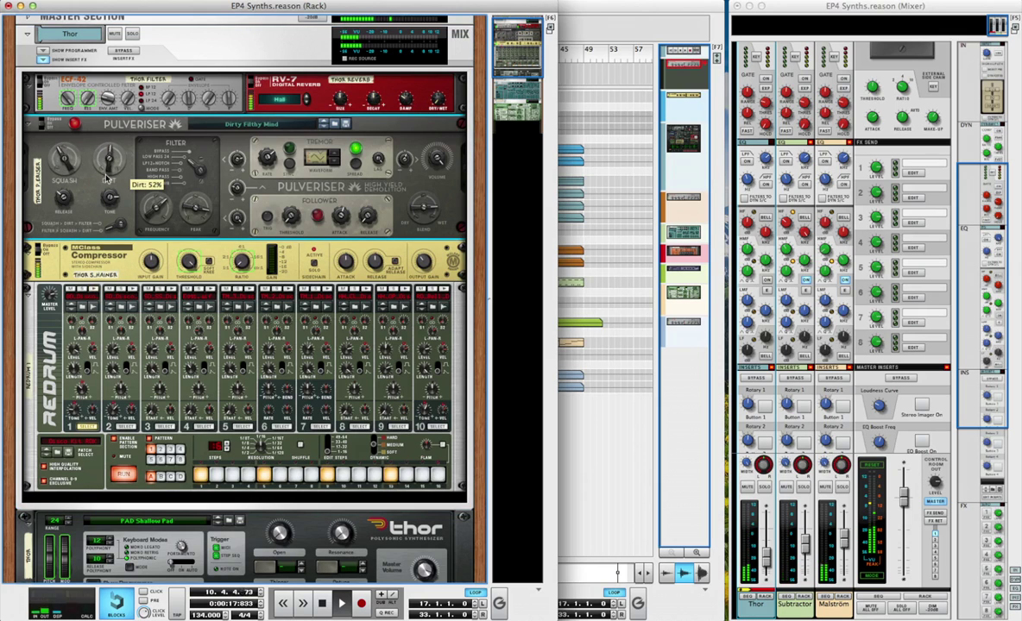
pyautogui.click(47, 62)
pyautogui.click(635, 34)
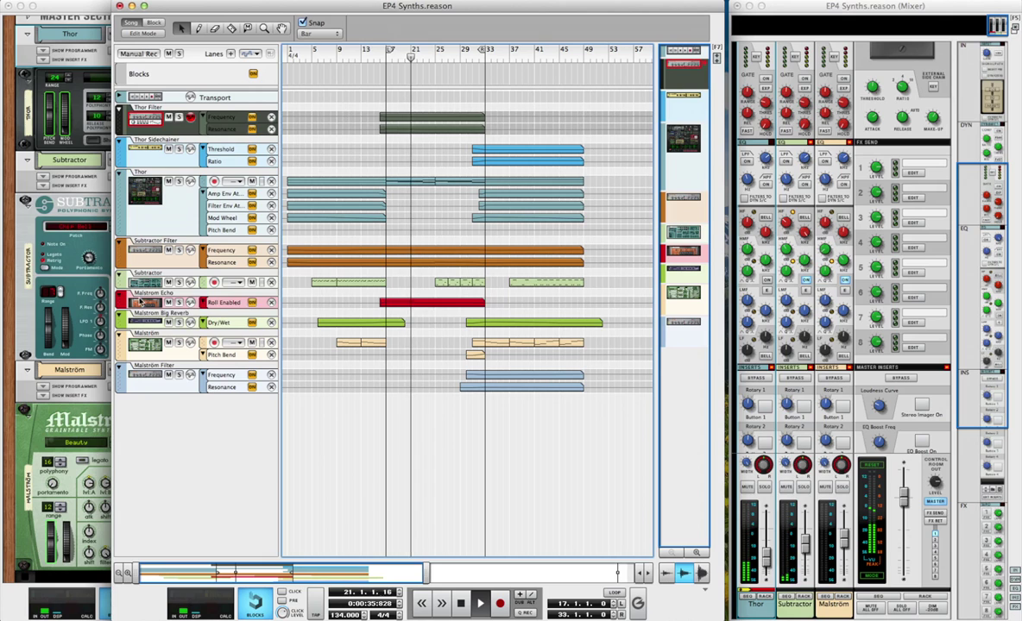
# Step: Reshape the Malstrom Echo roll automation to fall through 76% at 20.3.2 and 43% at 23.1.4 to 0% at 25.2.3
pyautogui.click(354, 302)
pyautogui.doubleClick(415, 303)
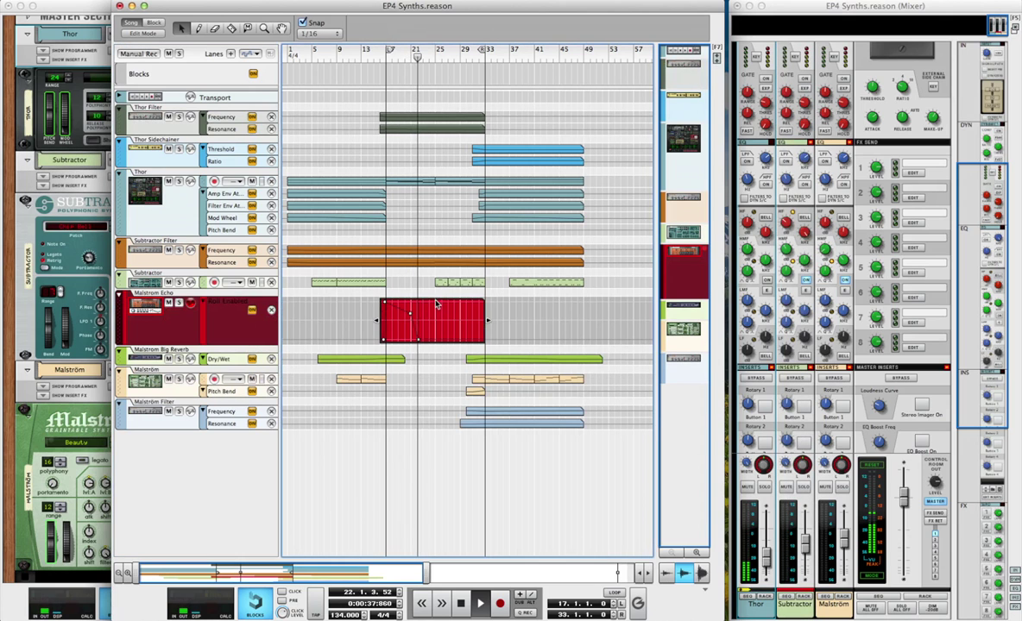
pyautogui.click(414, 339)
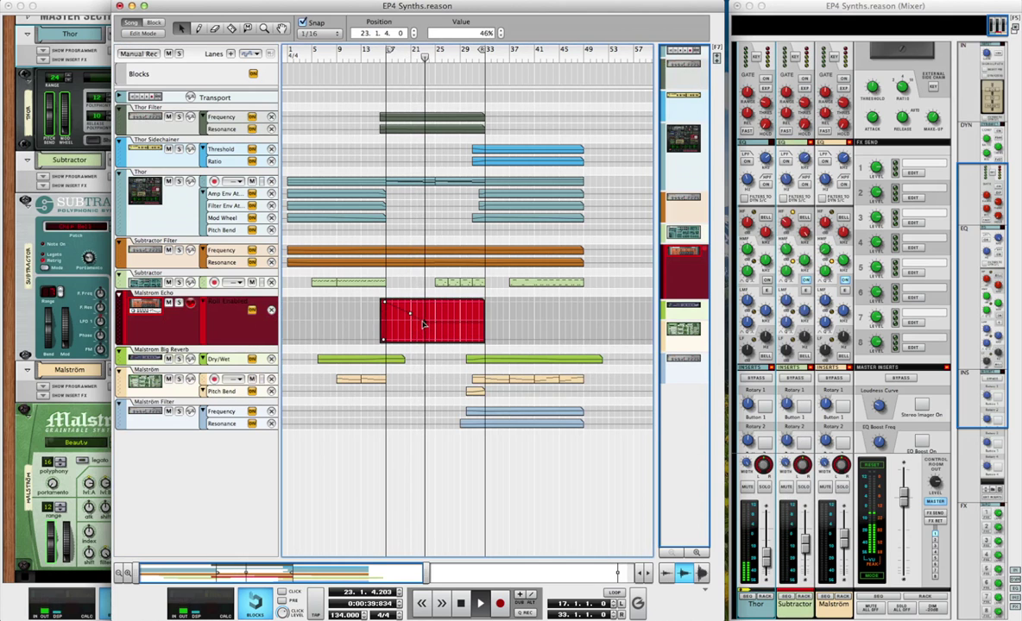
pyautogui.click(420, 325)
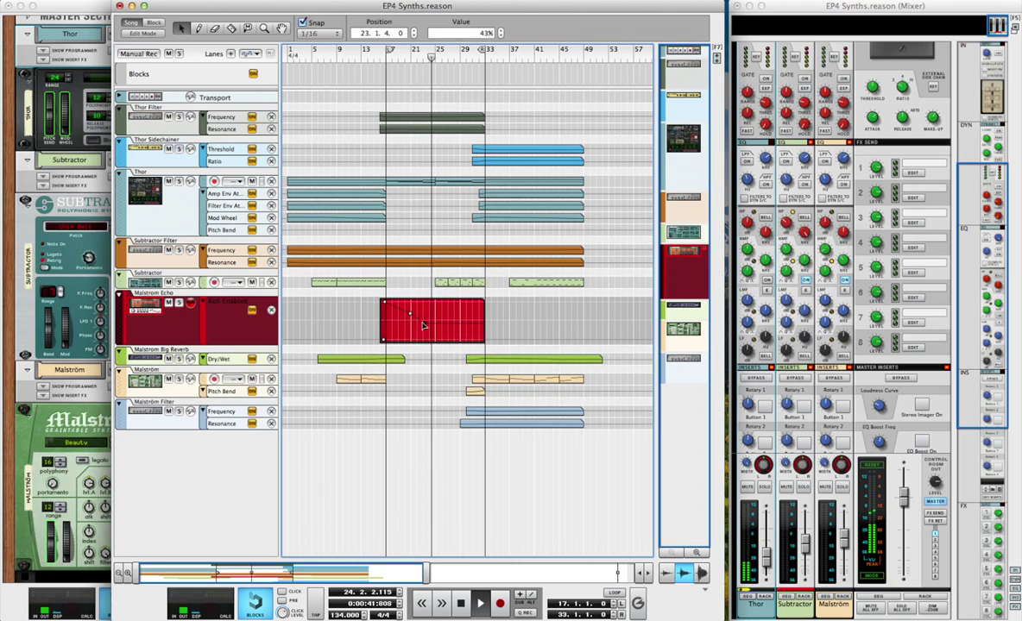
pyautogui.click(425, 325)
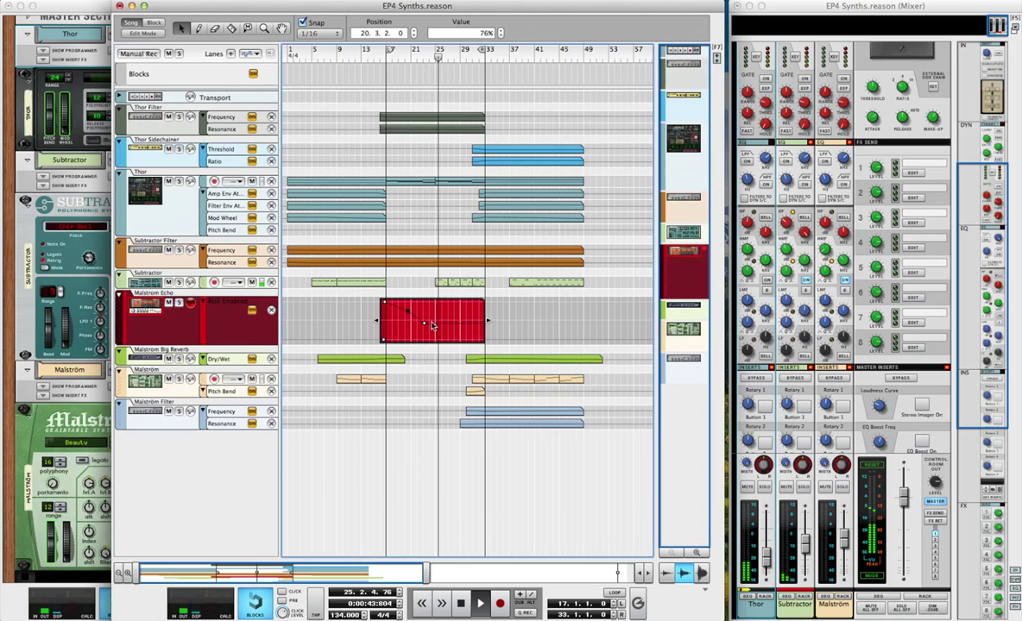
pyautogui.click(439, 330)
pyautogui.moveTo(439, 330)
pyautogui.mouseDown()
pyautogui.moveTo(447, 346)
pyautogui.moveTo(435, 342)
pyautogui.mouseUp()
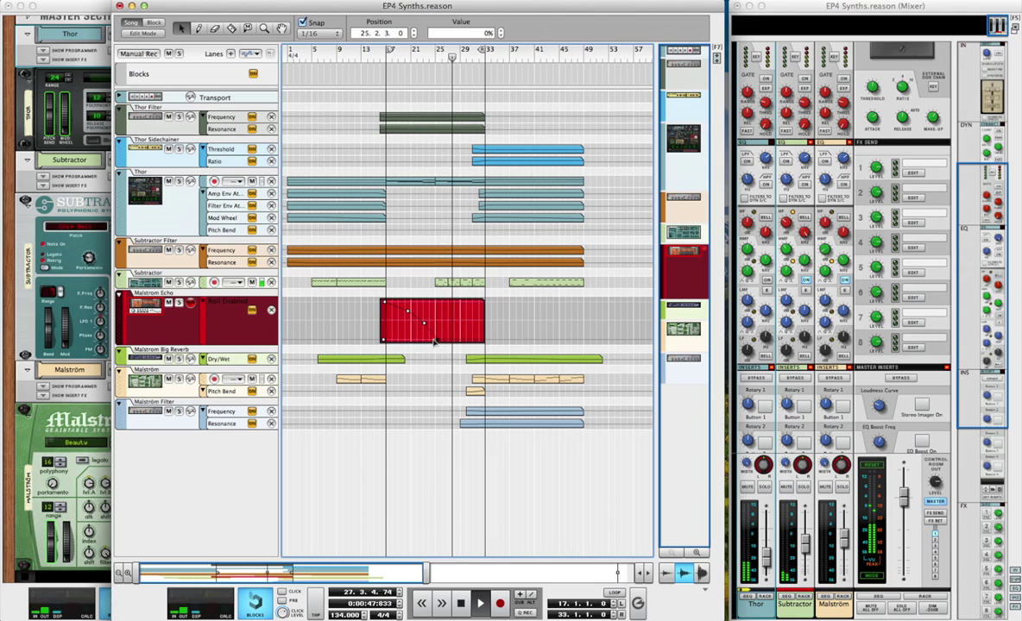
pyautogui.click(440, 451)
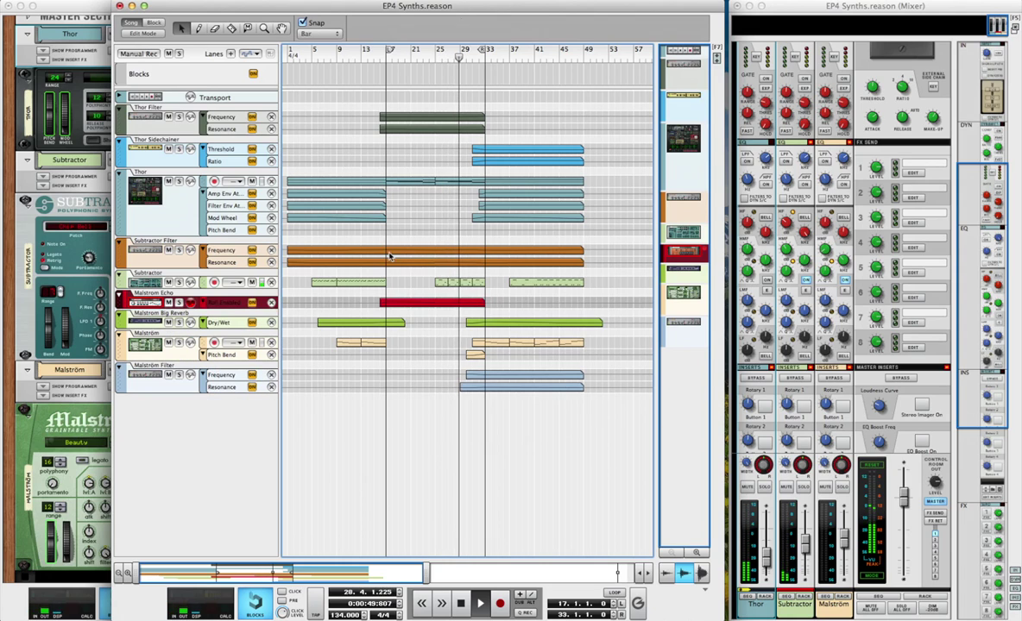
# Step: Add a Kong Drum Designer to the rack below the Malström
pyautogui.hscroll(5, 427, 324)
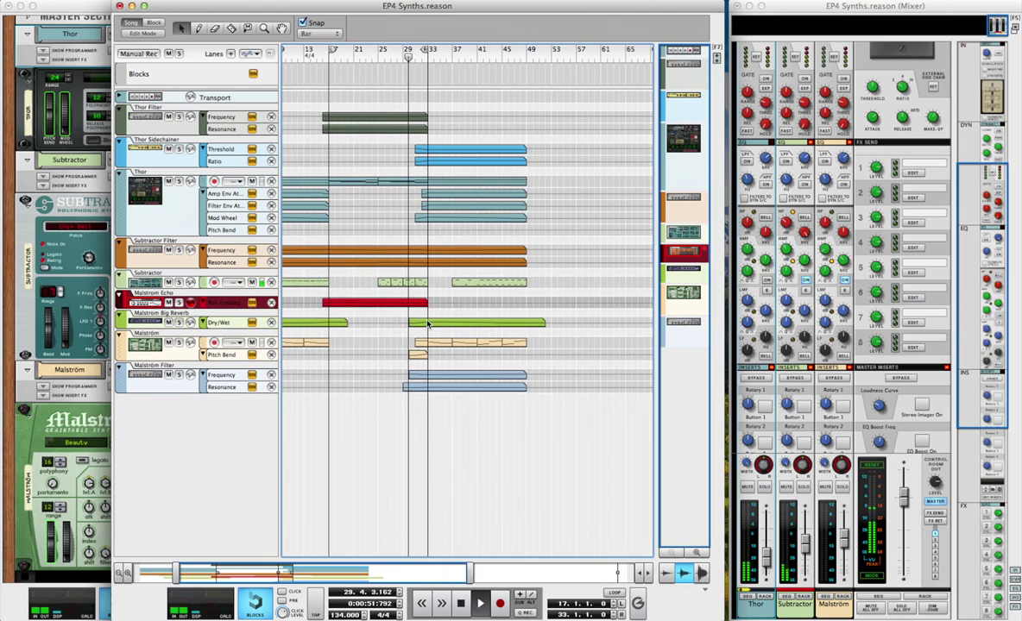
pyautogui.hscroll(-5, 427, 323)
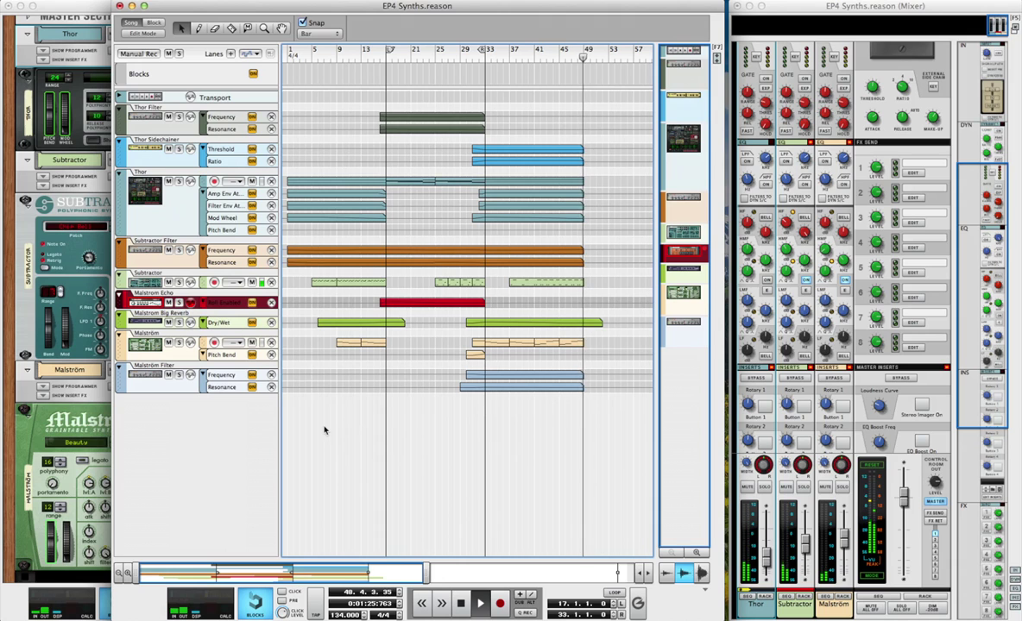
pyautogui.click(16, 309)
pyautogui.scroll(-5, 289, 275)
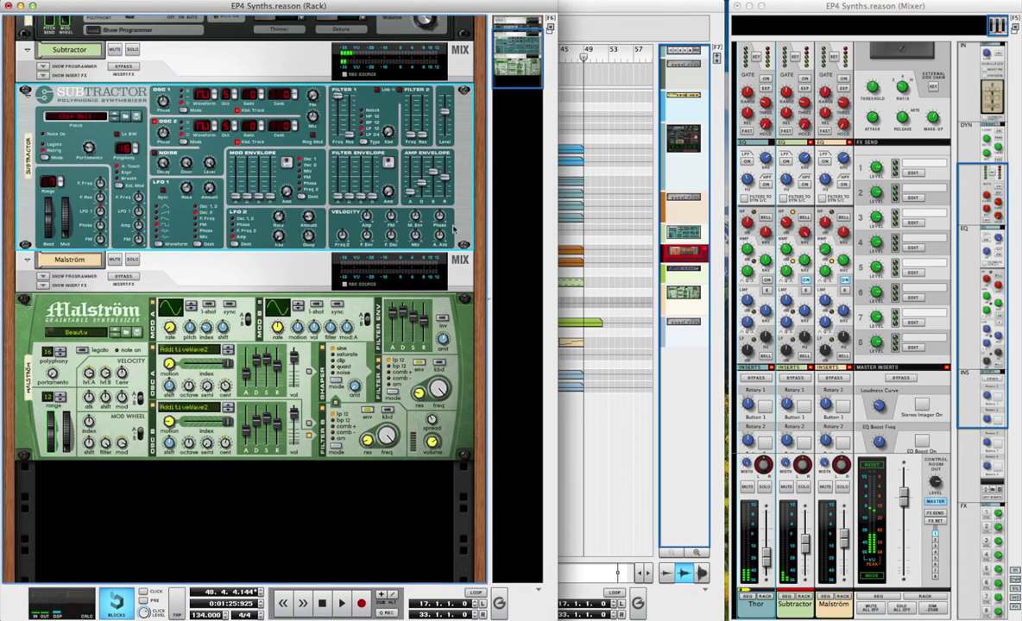
pyautogui.press('F8')
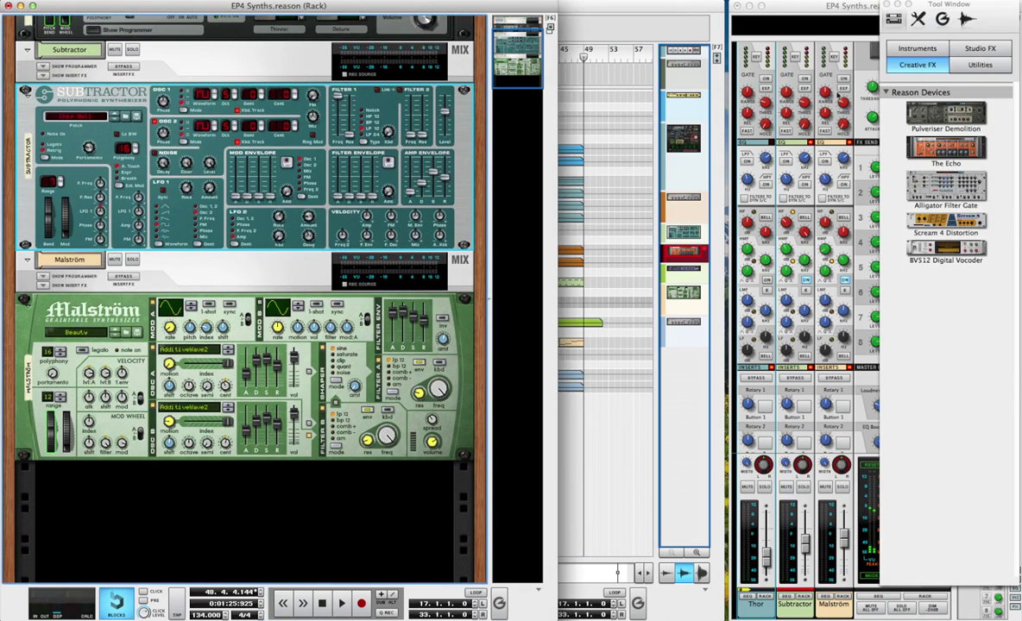
pyautogui.click(918, 49)
pyautogui.moveTo(945, 134); pyautogui.dragTo(509, 354)
# Step: Load the Bd_Tech_SHA sample onto Kong's first pad and lower the Kong channel's fader slightly
pyautogui.click(212, 546)
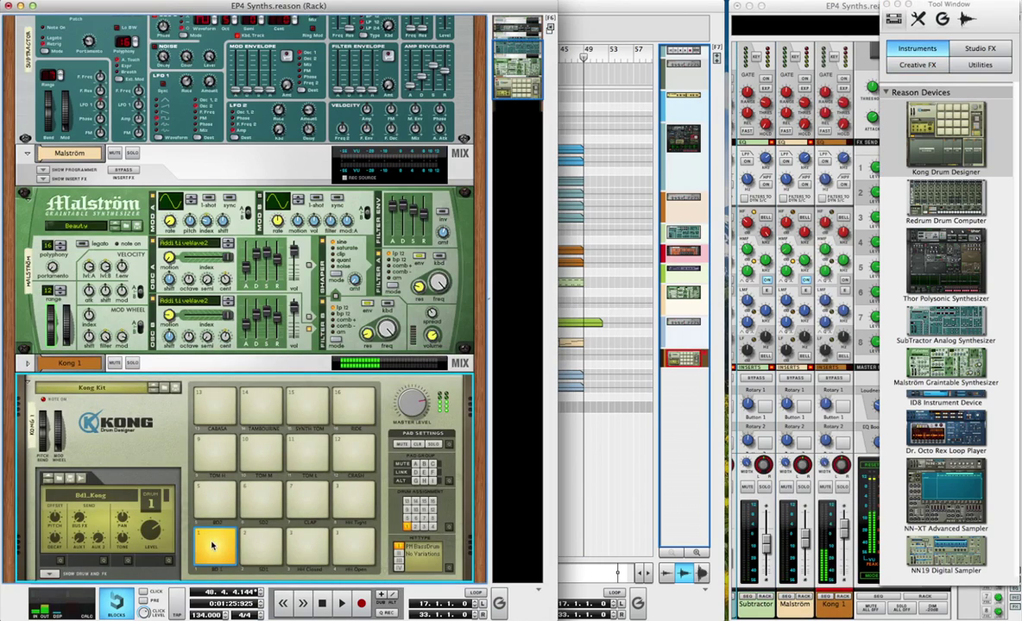
pyautogui.click(97, 507)
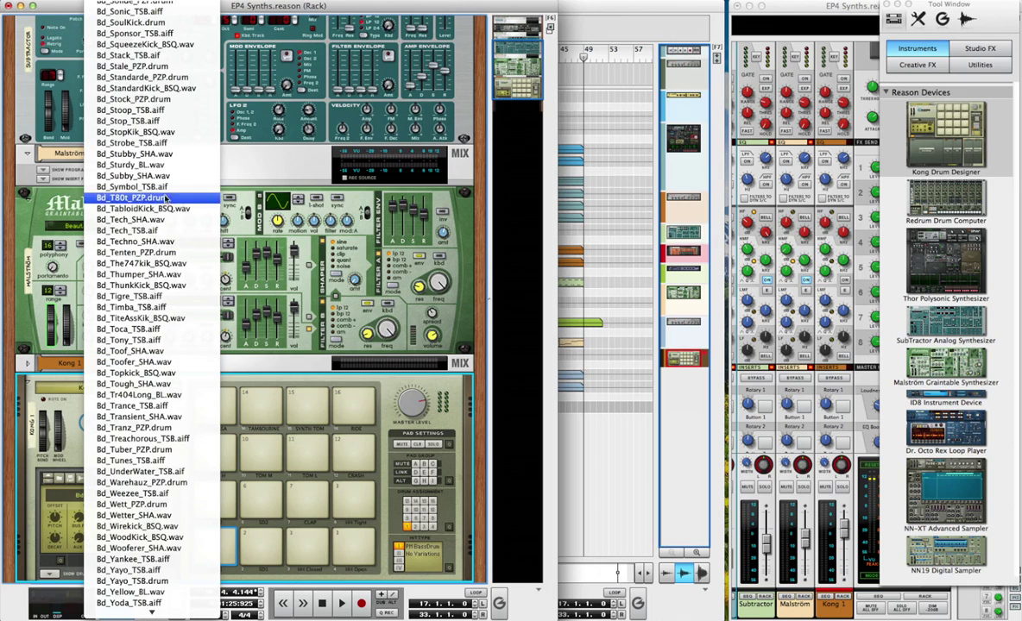
pyautogui.click(256, 526)
pyautogui.click(221, 536)
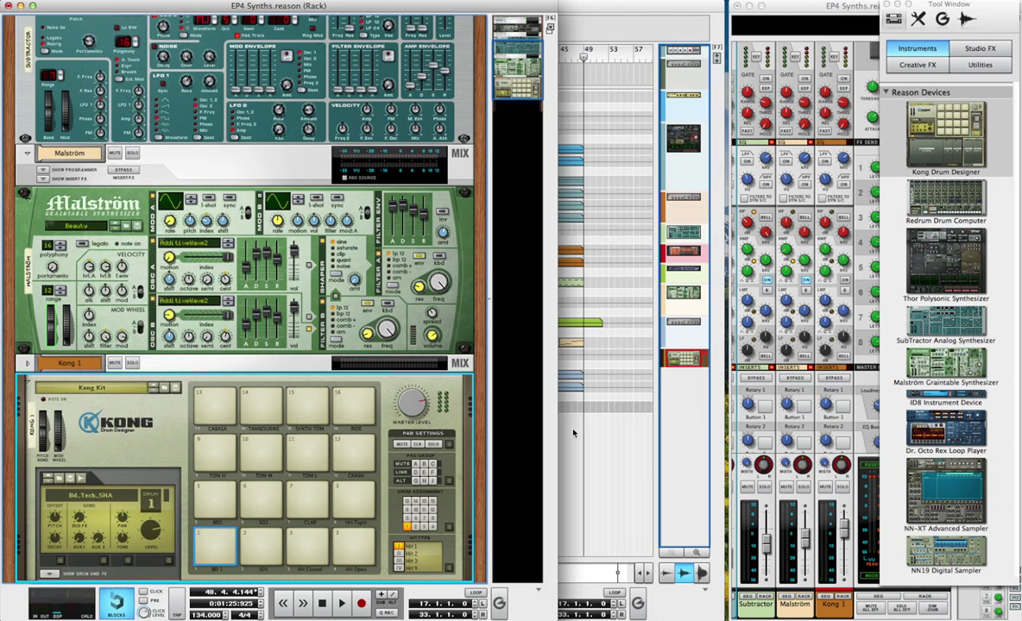
pyautogui.click(206, 539)
pyautogui.moveTo(849, 535); pyautogui.dragTo(845, 547)
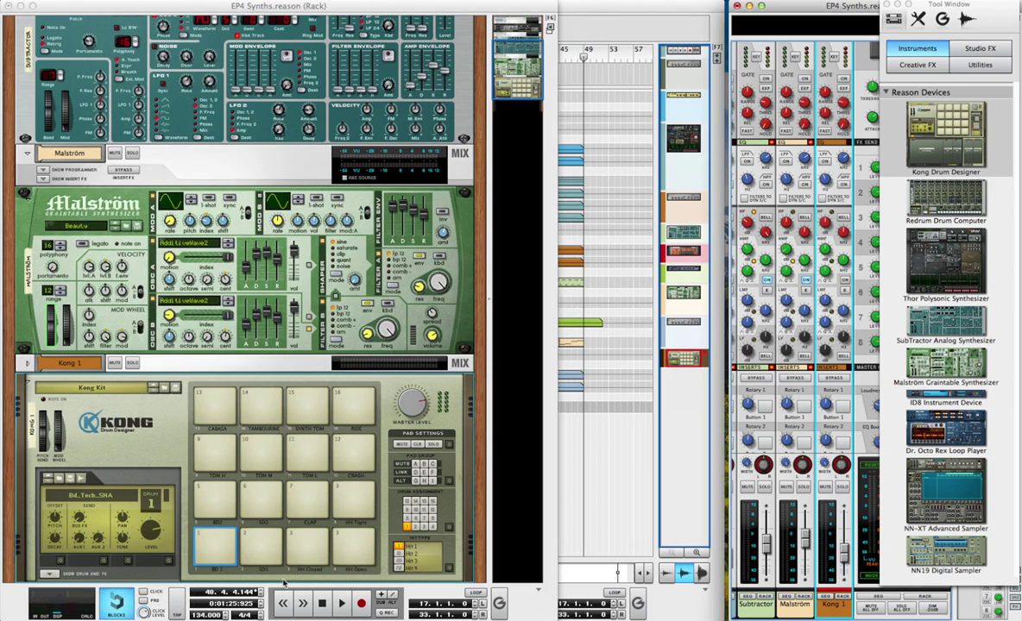
pyautogui.click(212, 540)
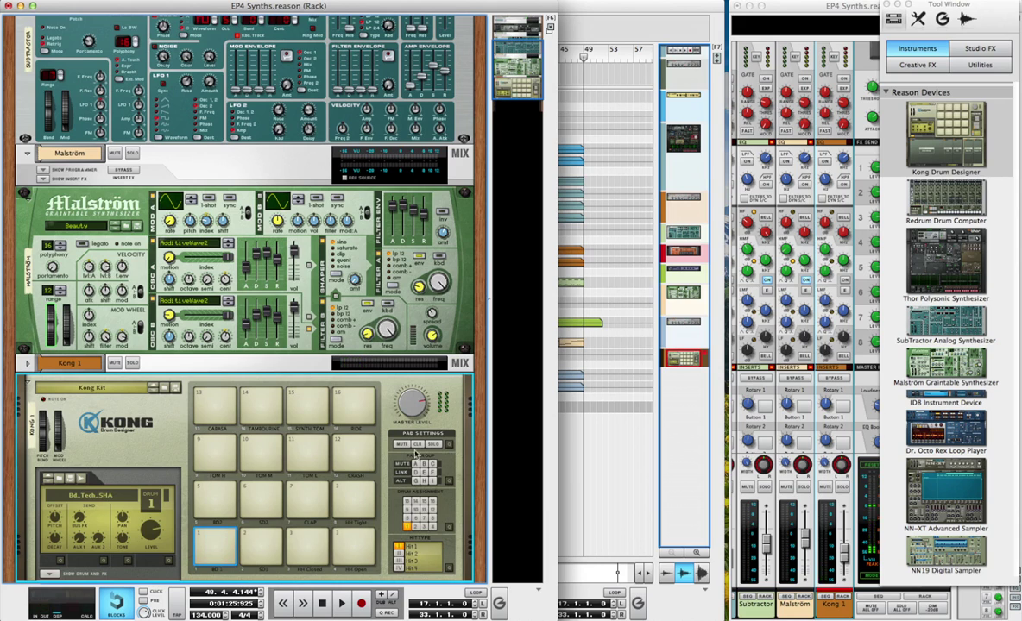
# Step: Unfold the Kong's mix channel and rename it MPC
pyautogui.click(27, 366)
pyautogui.doubleClick(69, 362)
pyautogui.write('MPC')
pyautogui.press('Return')
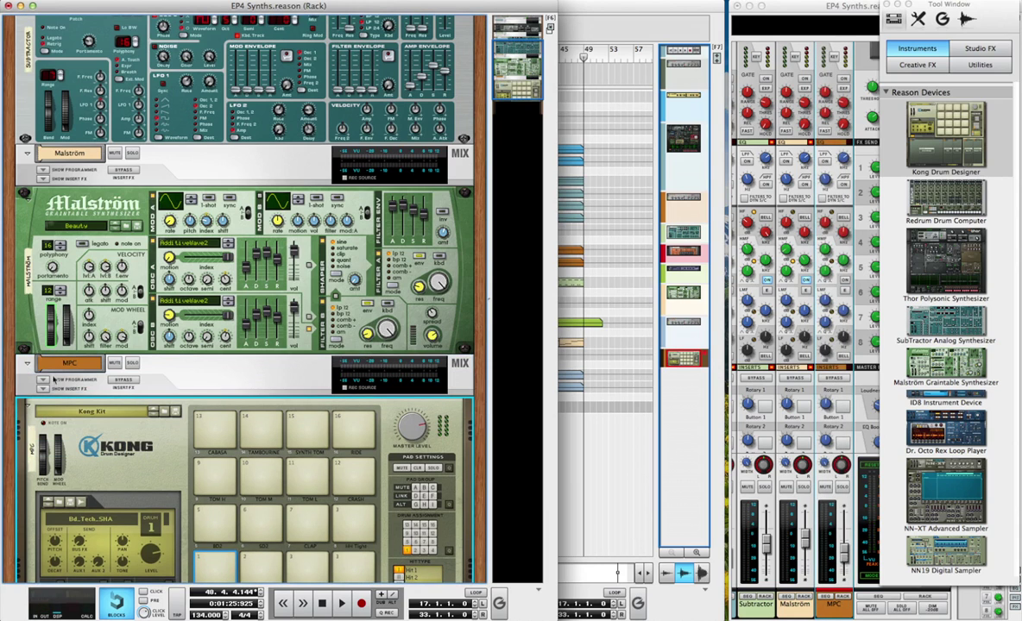
# Step: Add an ECF-42 Envelope Controlled Filter to the MPC channel's insert effects and name it MPC Filter
pyautogui.click(43, 389)
pyautogui.click(981, 48)
pyautogui.moveTo(946, 384); pyautogui.dragTo(190, 246)
pyautogui.click(136, 242)
pyautogui.write('MPC Filter')
pyautogui.press('Return')
# Step: Draw Frequency and Resonance automation clips on the MPC Filter track from about bar 15 to bar 51
pyautogui.click(604, 497)
pyautogui.moveTo(374, 408); pyautogui.dragTo(596, 407)
pyautogui.moveTo(374, 419); pyautogui.dragTo(596, 419)
# Step: Shape the MPC Filter's Frequency and Resonance curves with automation points, including a resonance value of 39 at 16.4.4
pyautogui.doubleClick(484, 407)
pyautogui.keyDown('super'); pyautogui.click(386, 427); pyautogui.keyUp('super')
pyautogui.keyDown('super'); pyautogui.click(460, 429); pyautogui.keyUp('super')
pyautogui.doubleClick(462, 455)
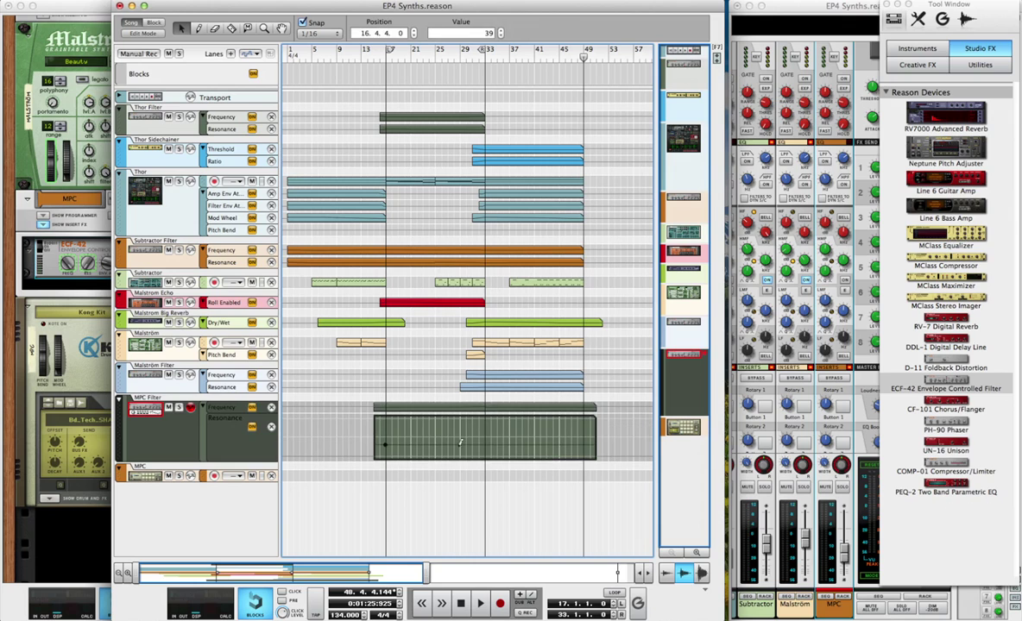
pyautogui.doubleClick(518, 407)
pyautogui.keyDown('super'); pyautogui.click(534, 425); pyautogui.keyUp('super')
pyautogui.keyDown('super'); pyautogui.click(560, 414); pyautogui.keyUp('super')
pyautogui.keyDown('super'); pyautogui.click(581, 410); pyautogui.keyUp('super')
pyautogui.click(597, 368)
# Step: Create a one-bar MPC clip at bar 17 and draw a BD 1 note on each of its four beats
pyautogui.keyDown('super'); pyautogui.doubleClick(390, 439); pyautogui.keyUp('super')
pyautogui.hscroll(8, 545, 283)
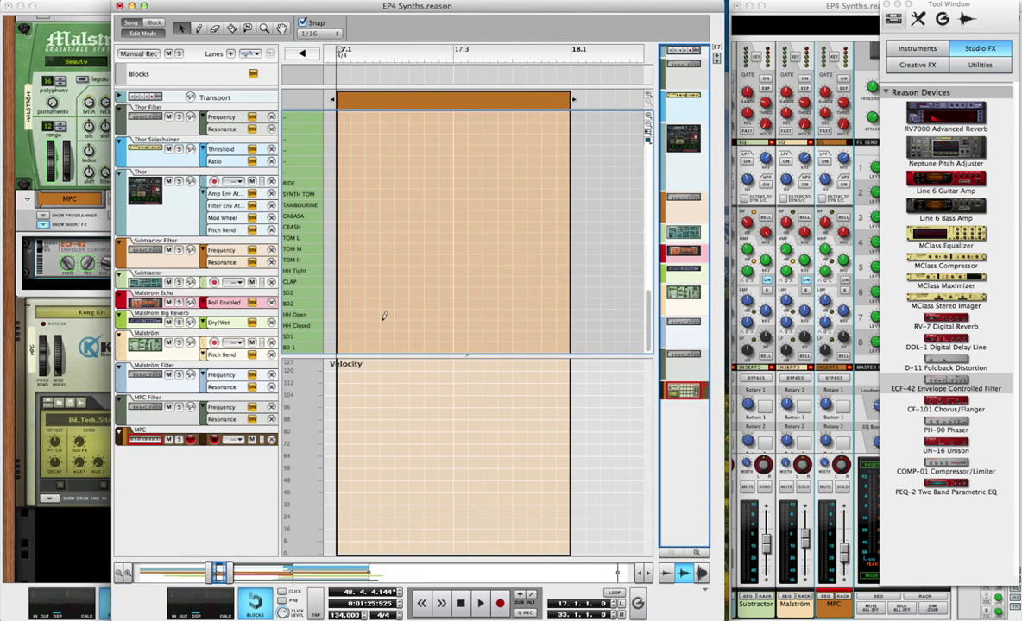
pyautogui.click(344, 346)
pyautogui.click(401, 346)
pyautogui.click(459, 347)
pyautogui.click(517, 347)
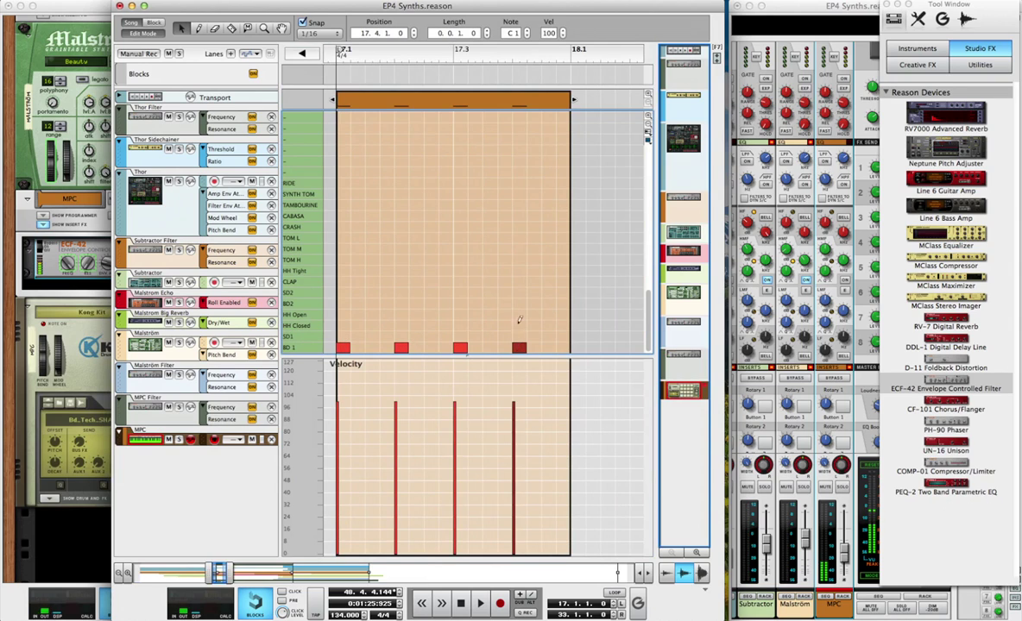
pyautogui.click(145, 33)
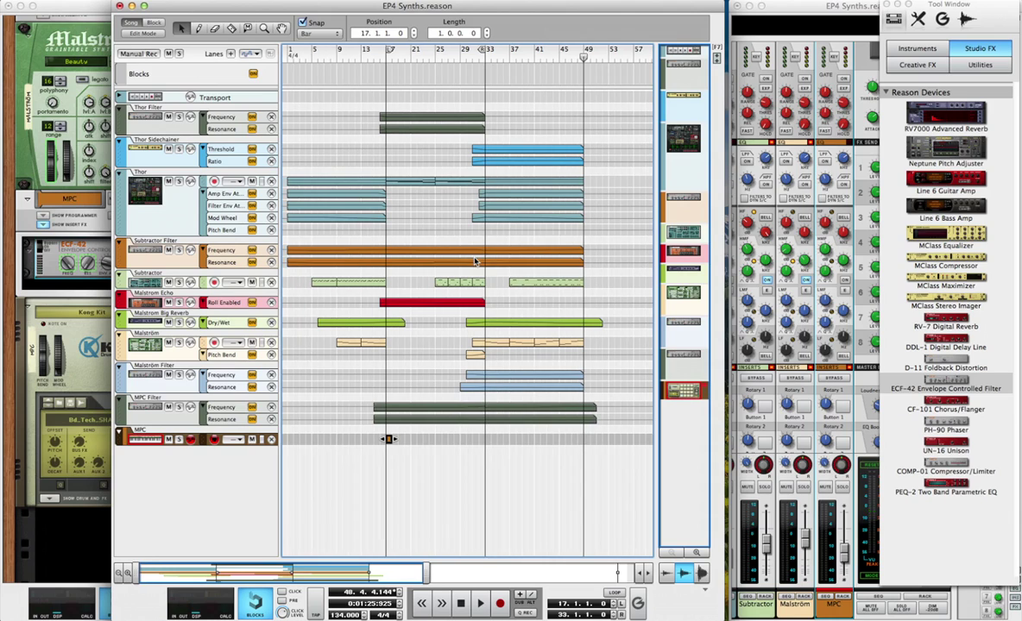
# Step: Extend the Thor Sidechainer clips to start at bar 17 and move the first Threshold point to 17.3.2 at 127
pyautogui.click(473, 152)
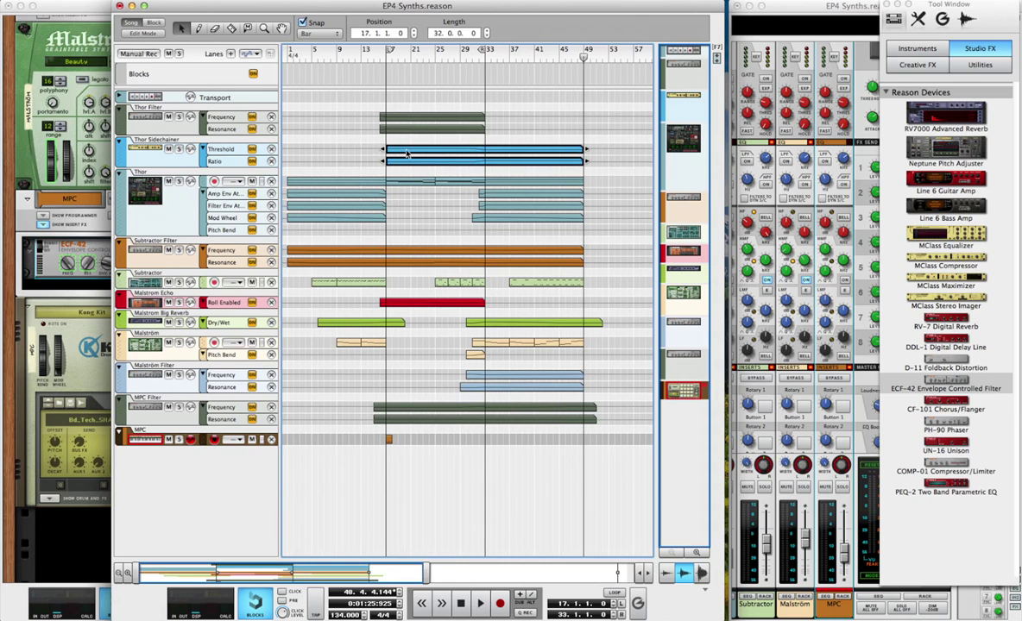
pyautogui.doubleClick(407, 154)
pyautogui.moveTo(470, 151); pyautogui.dragTo(389, 147)
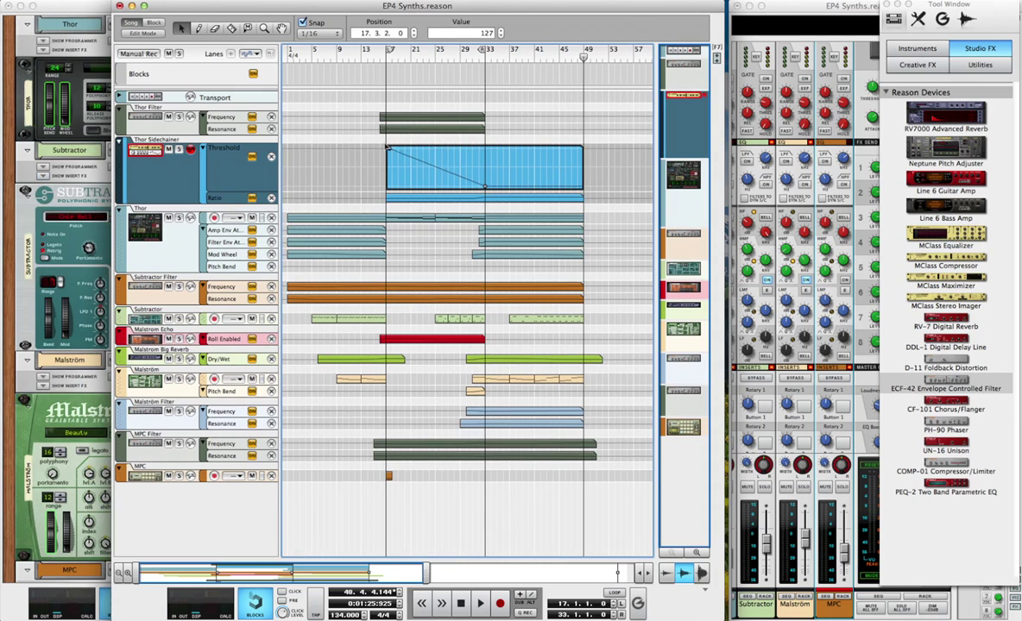
# Step: Move the Sidechainer's first Ratio point to 17.1.1 at 0 and add a Ratio point of 27 at 24.4.2
pyautogui.click(412, 199)
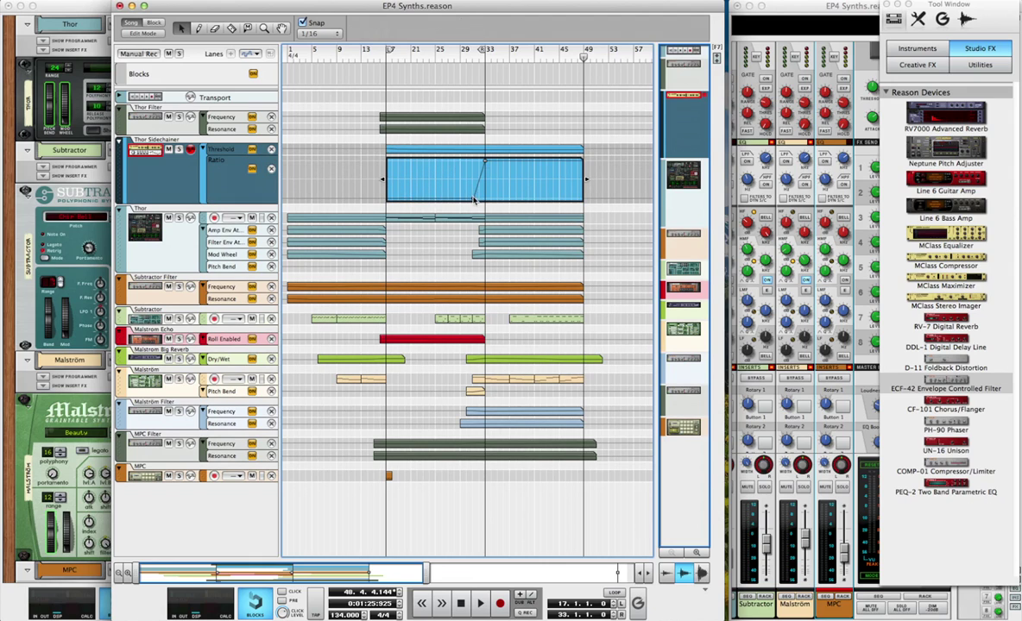
pyautogui.moveTo(473, 200); pyautogui.dragTo(423, 213)
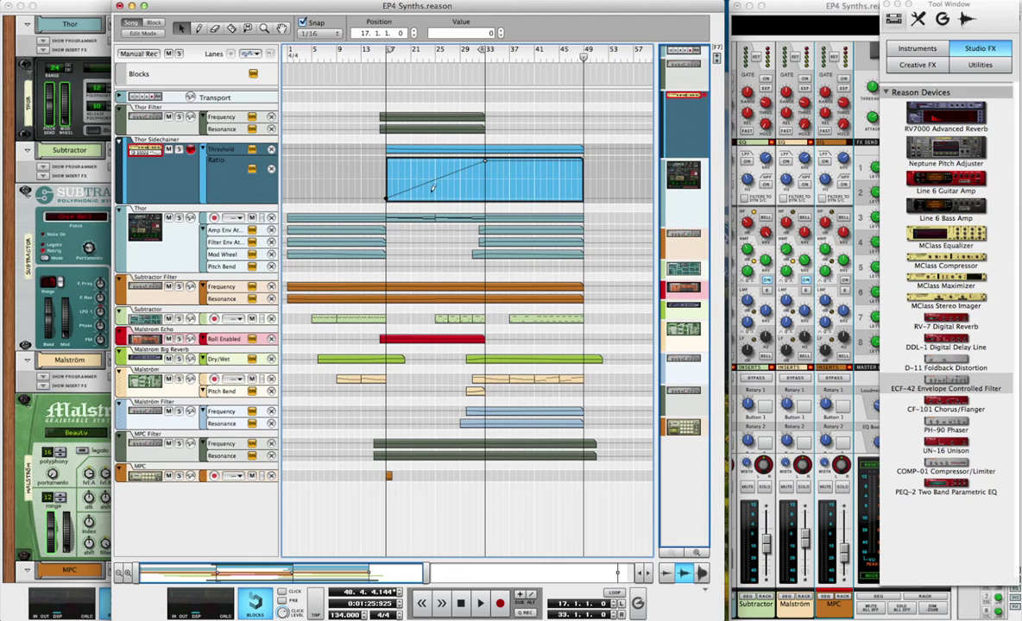
pyautogui.click(373, 55)
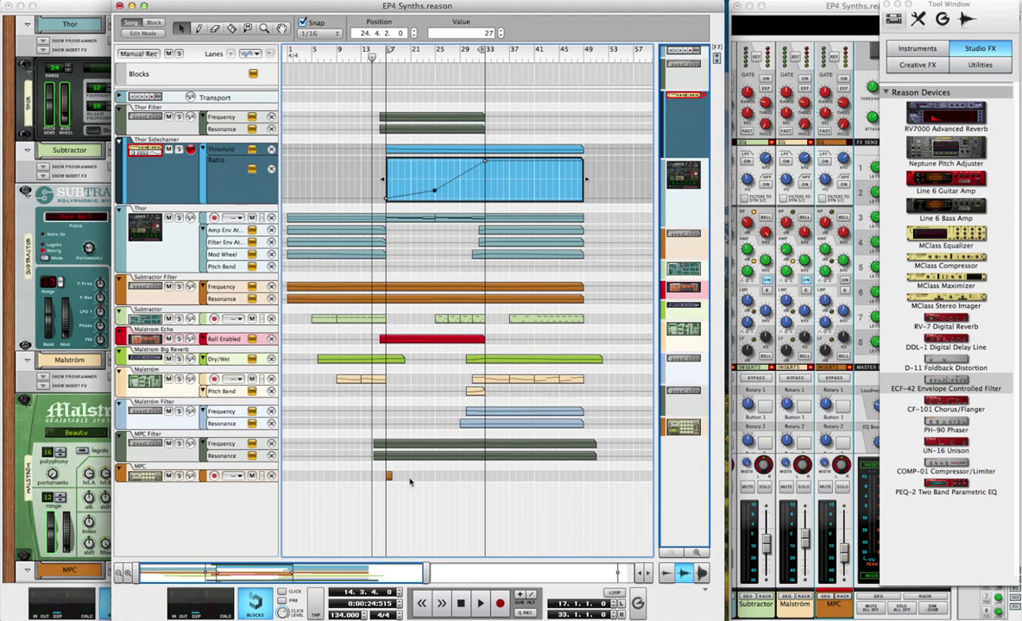
# Step: Fill the MPC track from bar 18 through bar 48 with copies of the one-bar kick clip, leaving bar 32 empty
pyautogui.click(377, 474)
pyautogui.press('super+c')
pyautogui.press('super+v')
pyautogui.press('super+v')
pyautogui.press('super+v')
pyautogui.press('super+v')
pyautogui.press('super+v')
pyautogui.press('super+v')
pyautogui.press('super+v')
pyautogui.press('super+v')
pyautogui.press('super+v')
pyautogui.press('super+v')
pyautogui.press('super+v')
pyautogui.press('super+v')
pyautogui.press('super+v')
pyautogui.press('super+v')
pyautogui.press('super+v')
pyautogui.press('super+v')
pyautogui.press('super+v')
pyautogui.press('super+v')
pyautogui.press('super+v')
pyautogui.press('super+v')
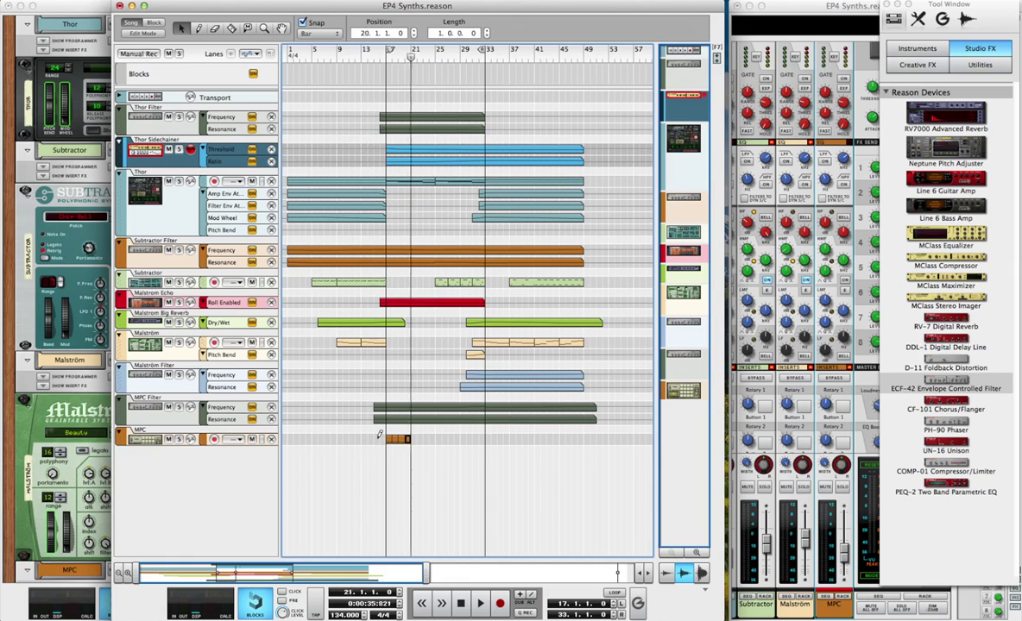
pyautogui.press('super+v')
pyautogui.press('super+v')
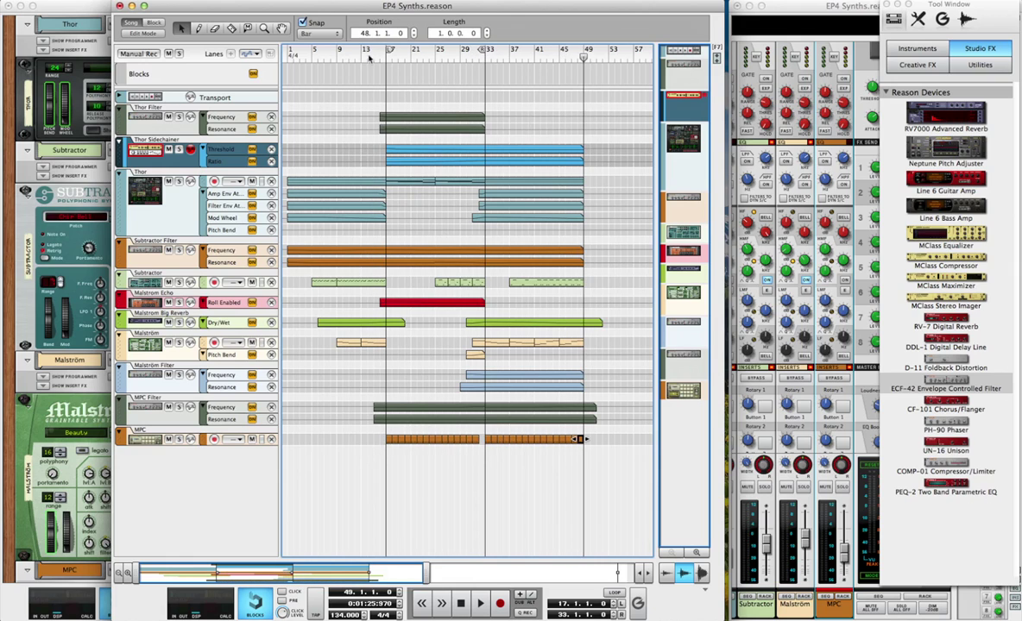
# Step: Play the song from the start and unfold the Malström channel's insert effects in the rack
pyautogui.click(353, 384)
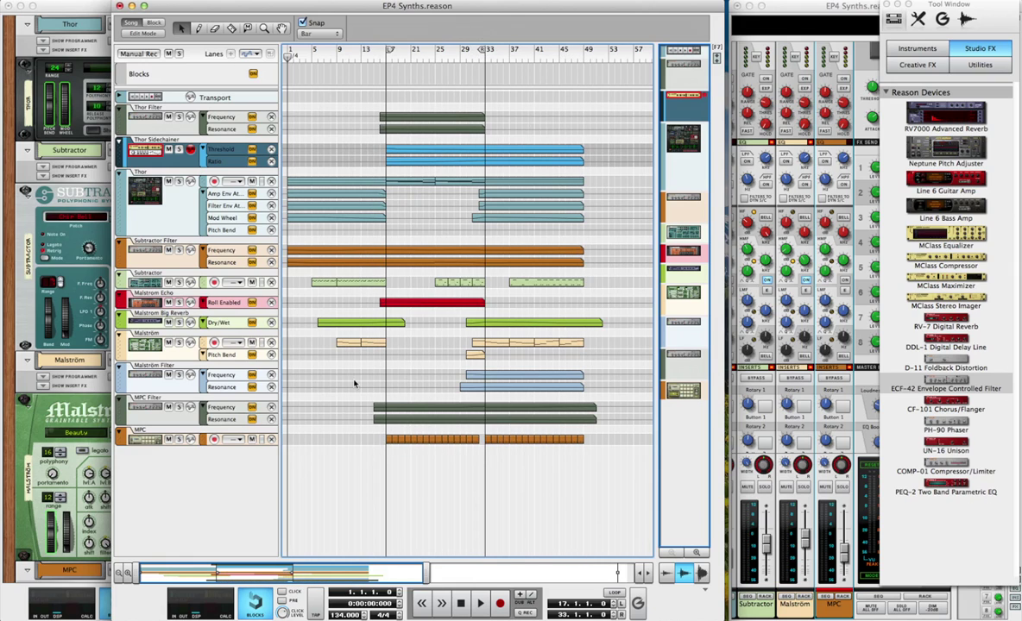
pyautogui.click(325, 280)
pyautogui.click(342, 296)
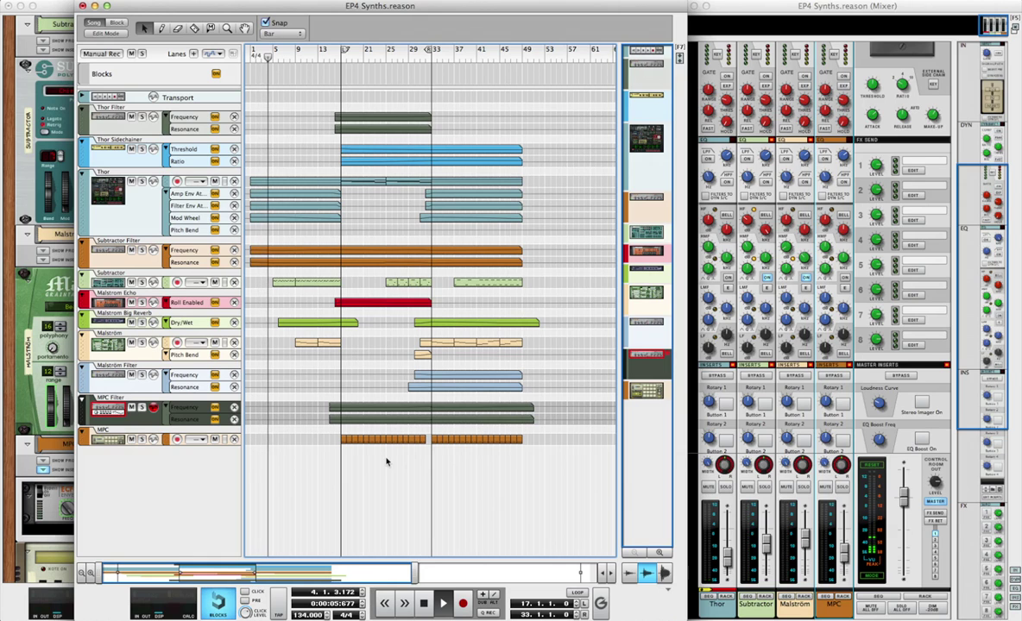
pyautogui.click(28, 490)
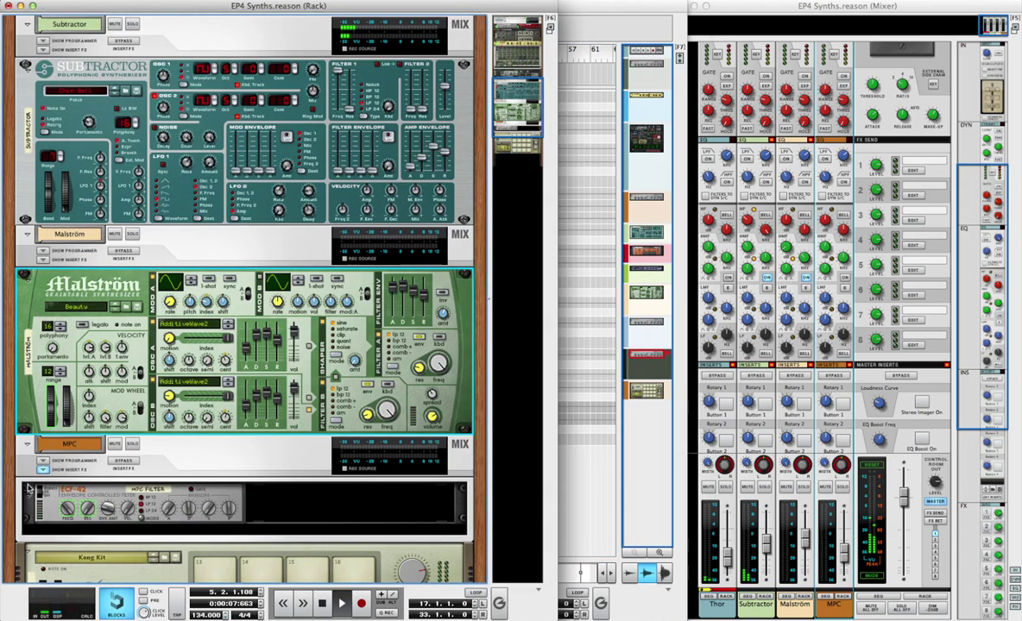
pyautogui.click(42, 259)
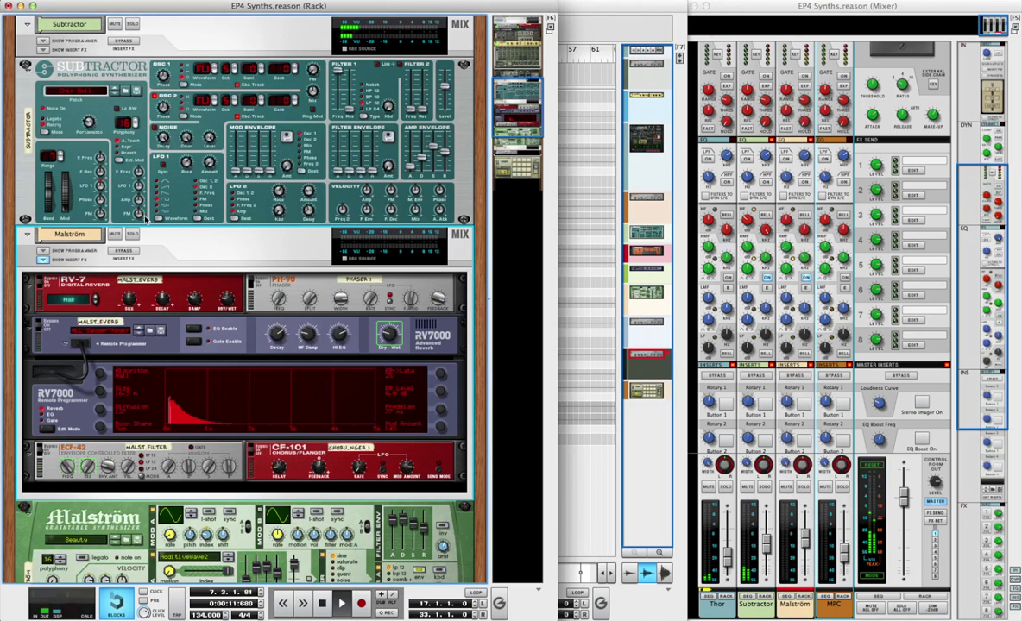
pyautogui.scroll(-2, 145, 220)
pyautogui.scroll(5, 145, 220)
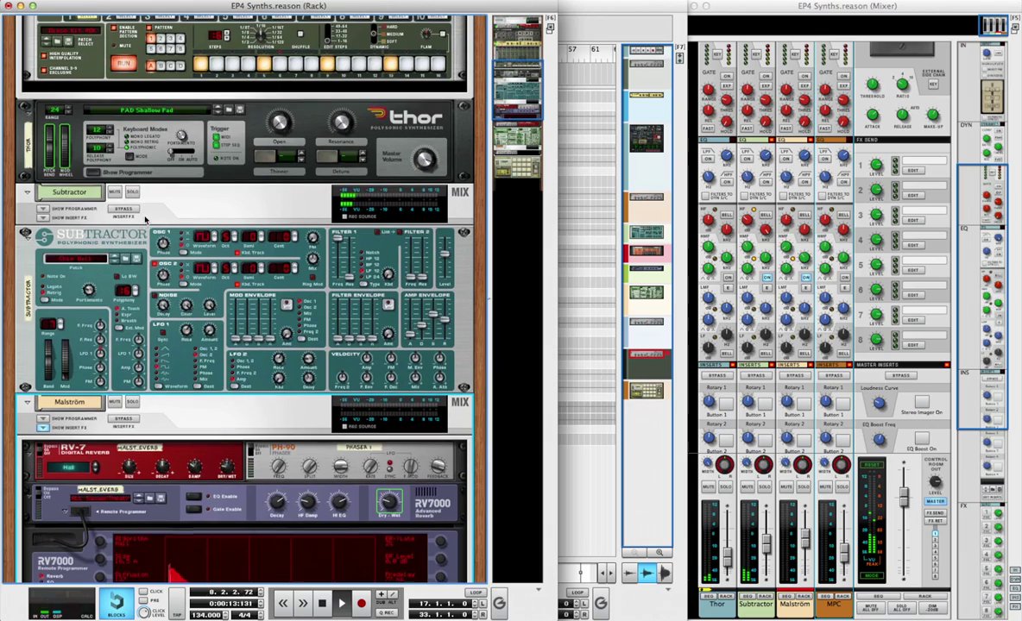
# Step: Unfold the Subtractor channel's insert effects and examine the filter, delay, Scream 4, Alligator and Echo during playback
pyautogui.click(42, 218)
pyautogui.scroll(-10, 110, 259)
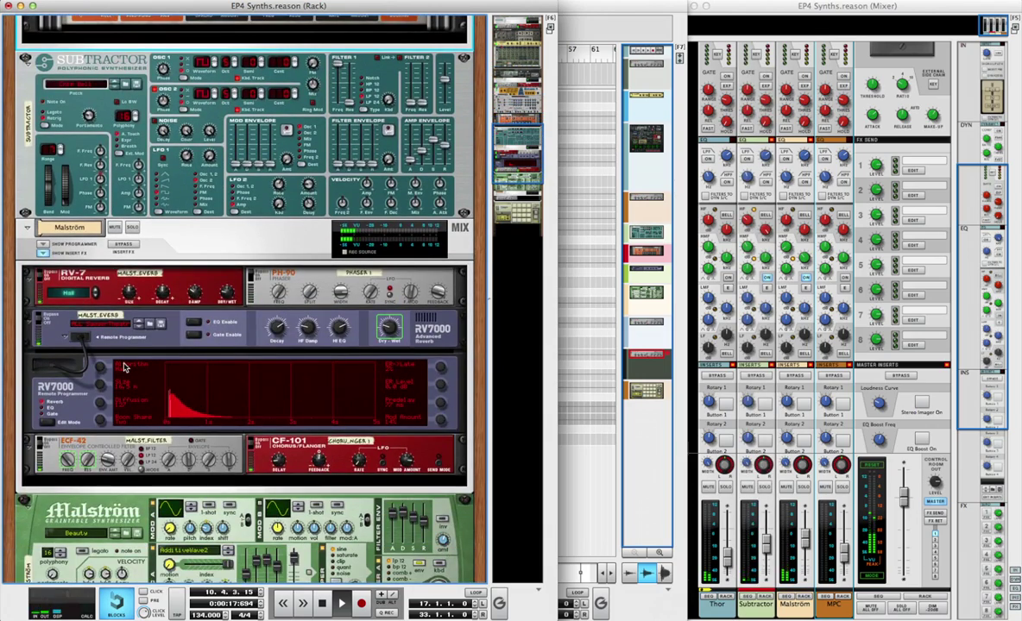
pyautogui.scroll(10, 124, 368)
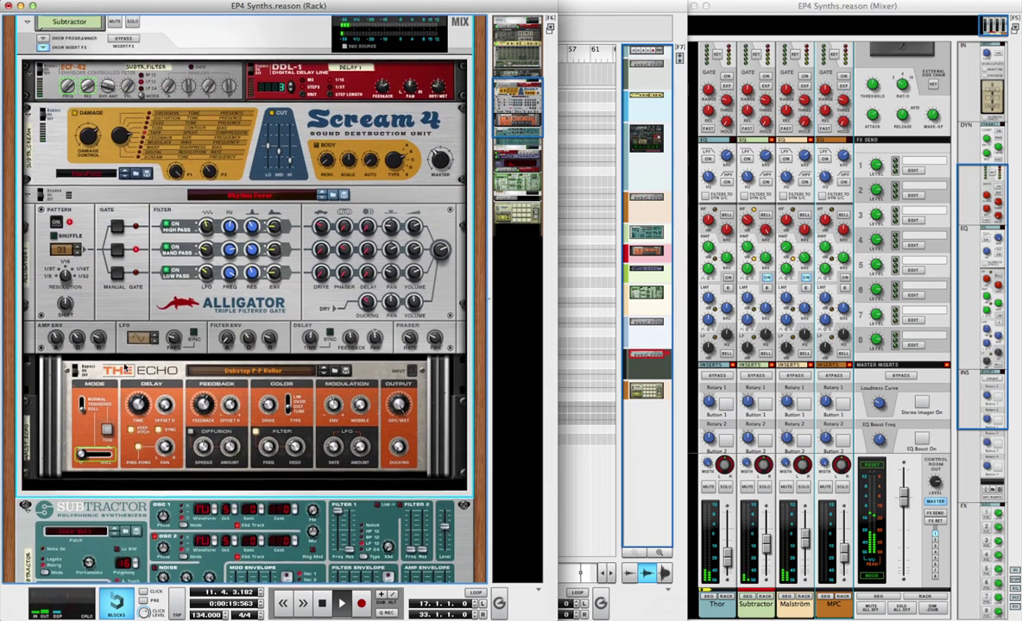
pyautogui.scroll(2, 126, 369)
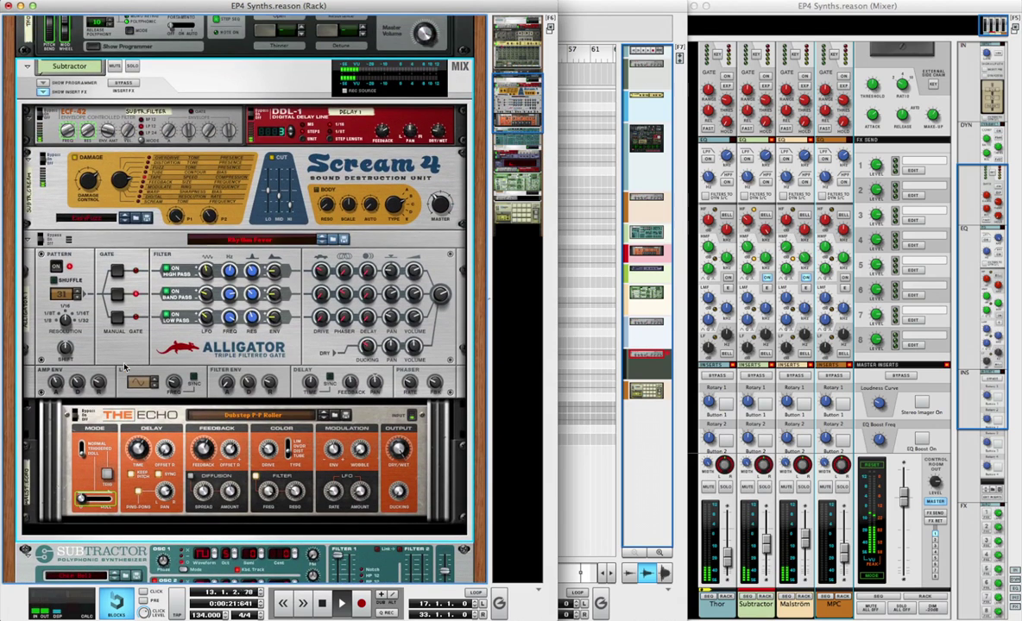
pyautogui.click(210, 118)
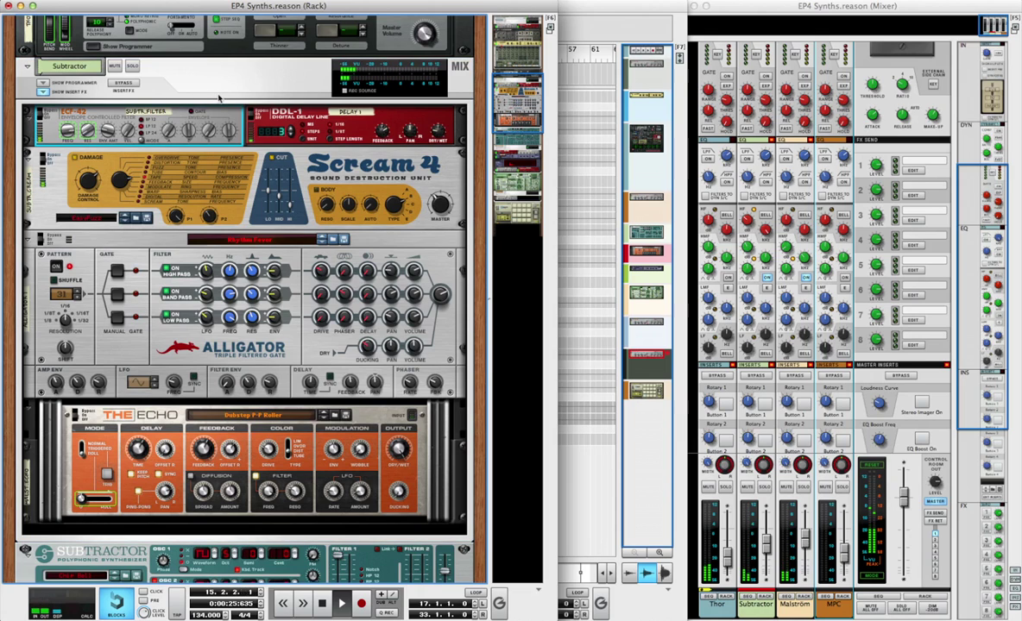
pyautogui.click(442, 133)
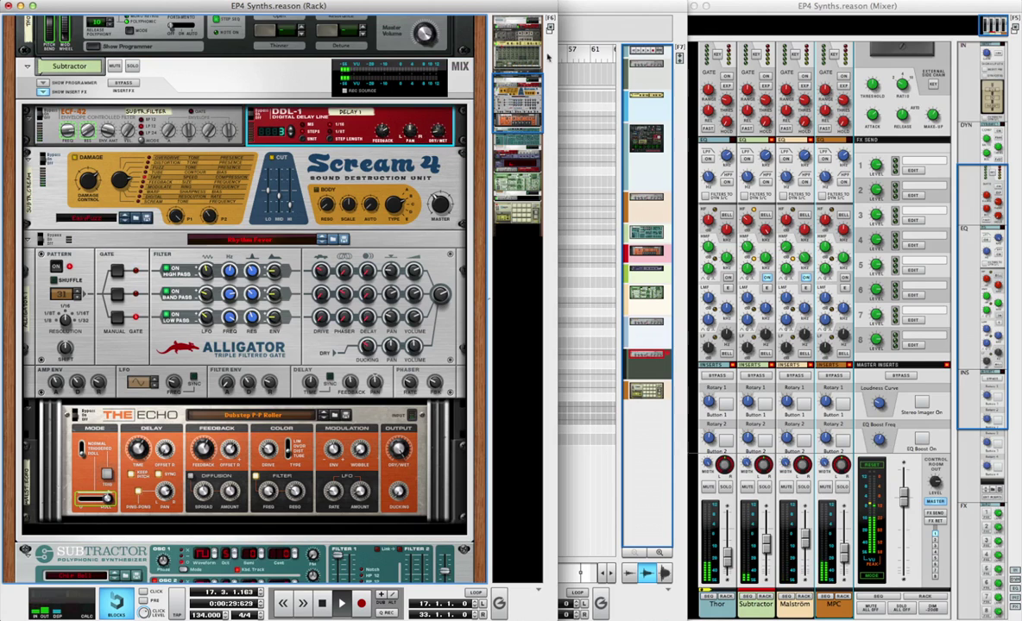
pyautogui.click(297, 499)
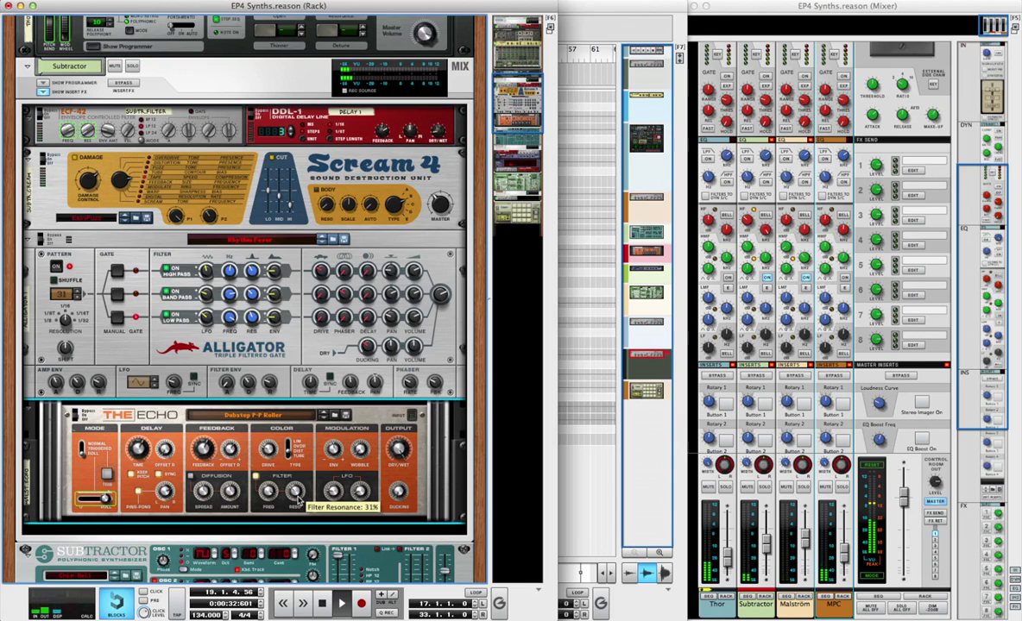
pyautogui.click(570, 33)
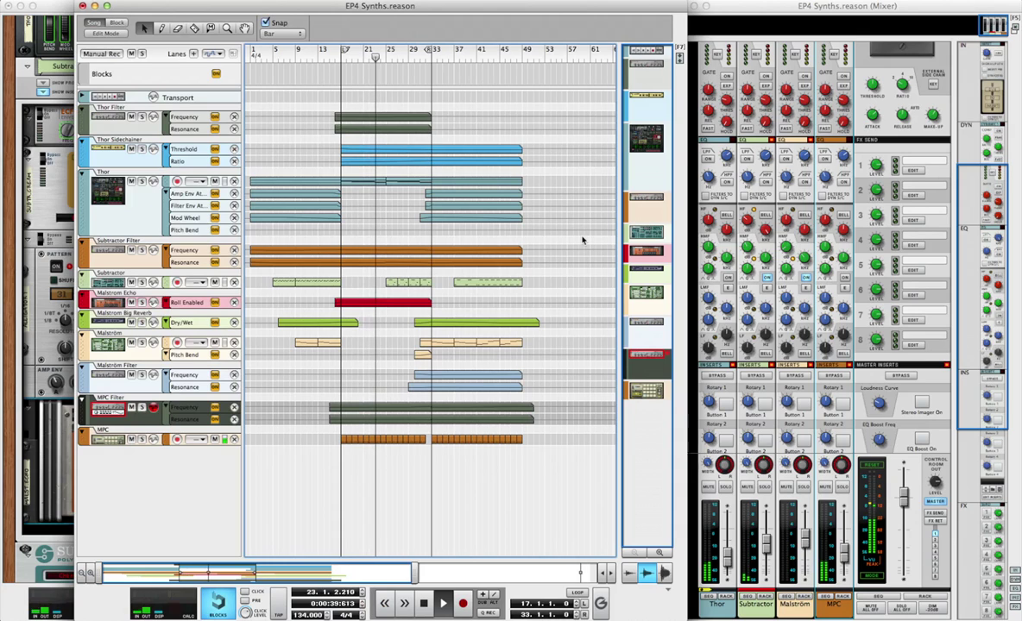
# Step: Stop playback and return the song position to bar 1
pyautogui.press('space')
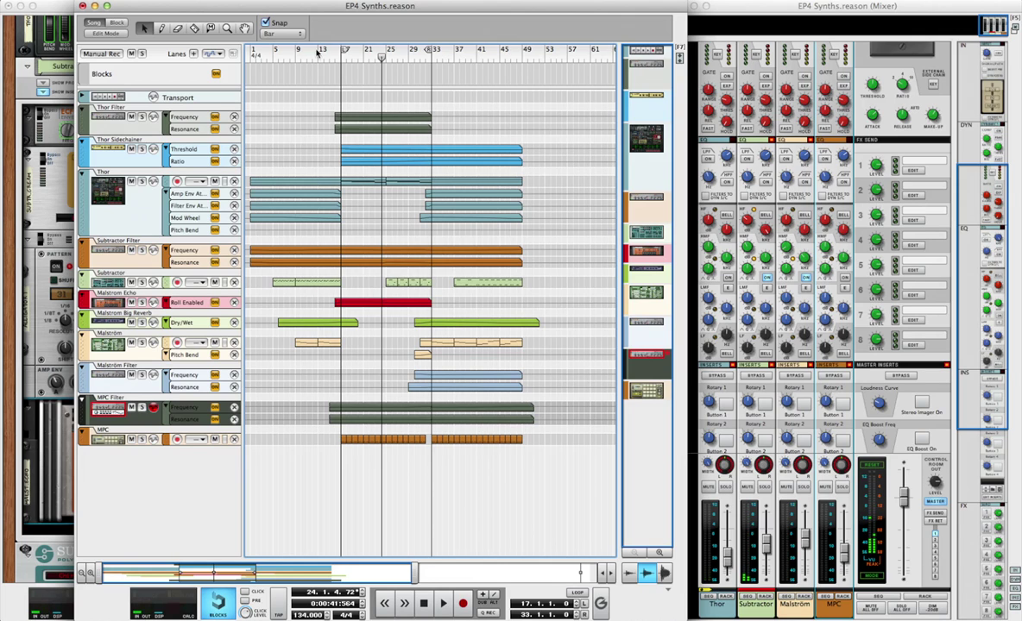
pyautogui.click(256, 56)
pyautogui.moveTo(254, 59); pyautogui.dragTo(37, 131)
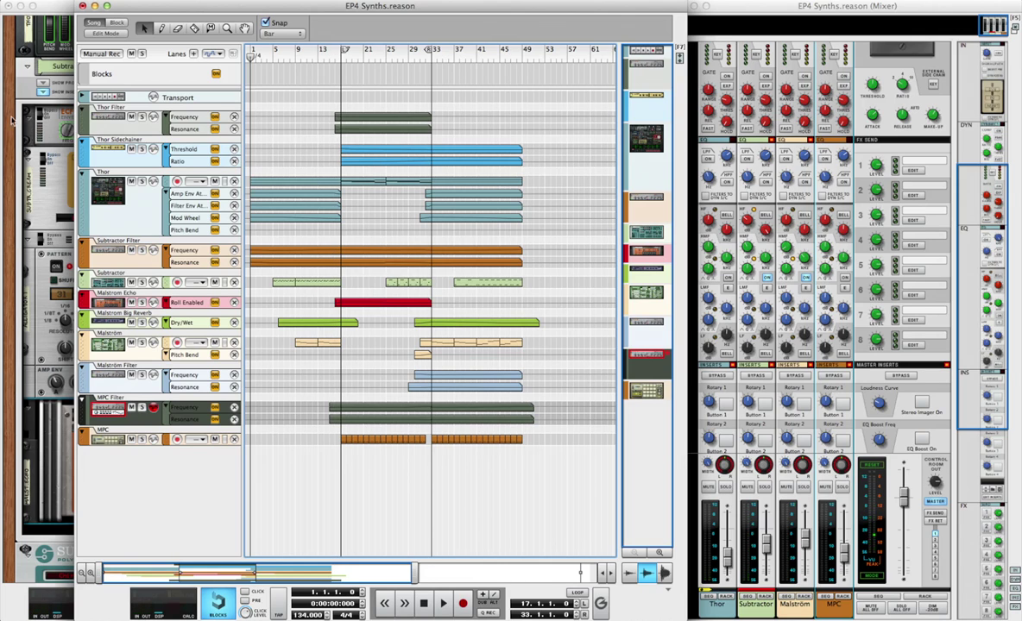
# Step: Fold away the insert effects of the Subtractor, Malström and MPC mix channels
pyautogui.click(12, 121)
pyautogui.scroll(-10, 59, 292)
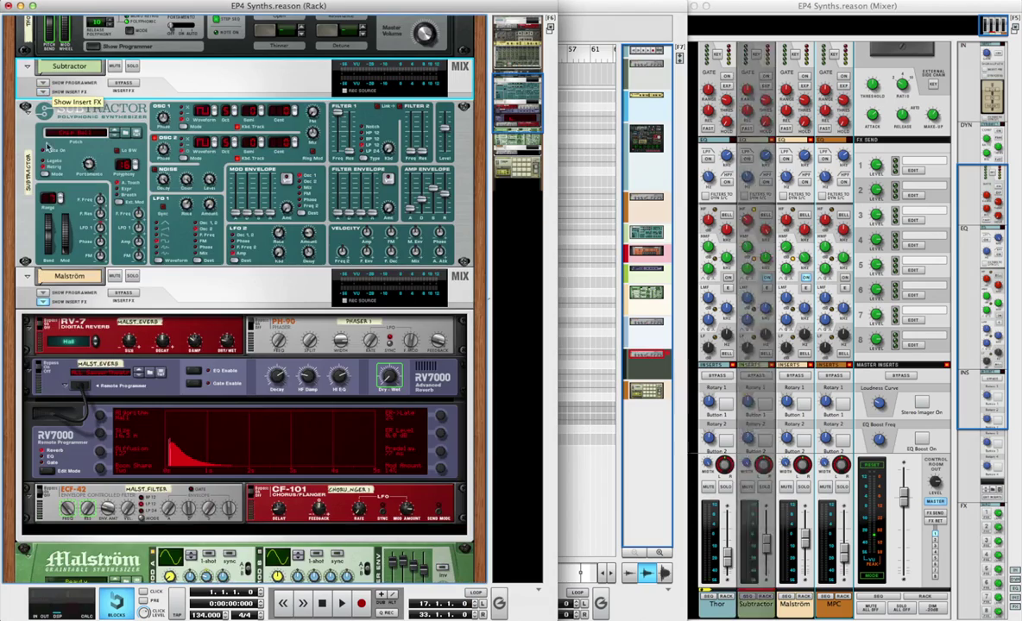
pyautogui.click(42, 303)
pyautogui.click(41, 511)
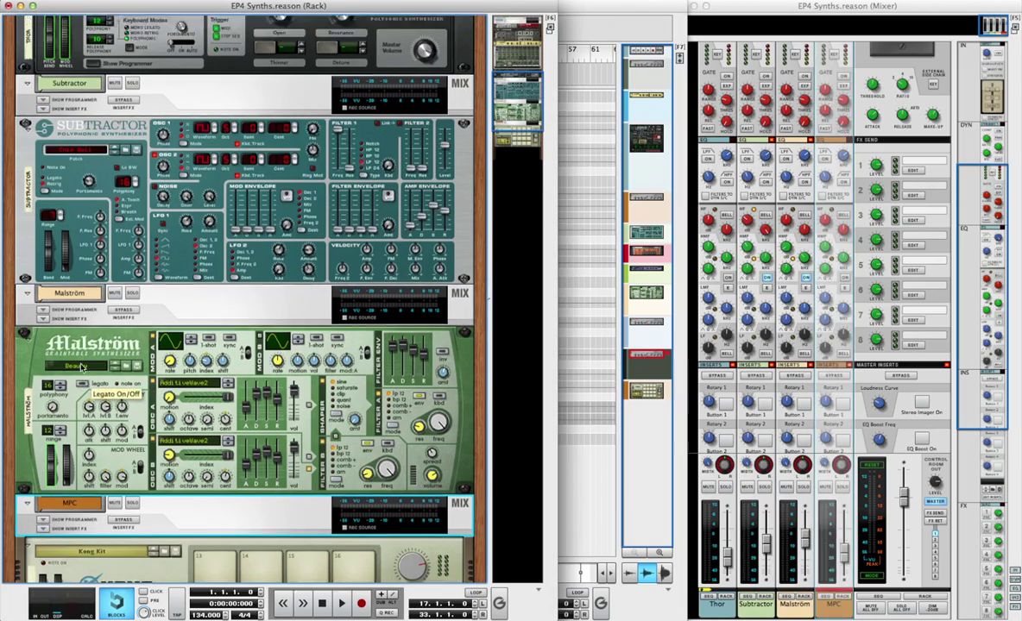
pyautogui.scroll(10, 81, 368)
pyautogui.click(47, 87)
# Step: Add an NN-XT Advanced Sampler to the rack below the Kong Drum Designer
pyautogui.scroll(-10, 52, 259)
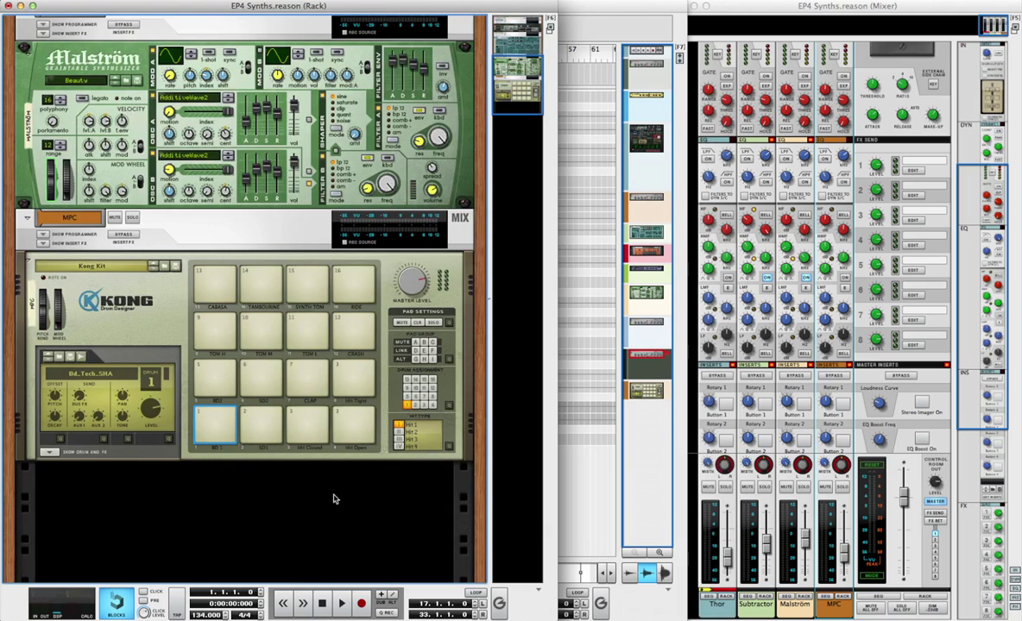
pyautogui.press('F8')
pyautogui.click(915, 50)
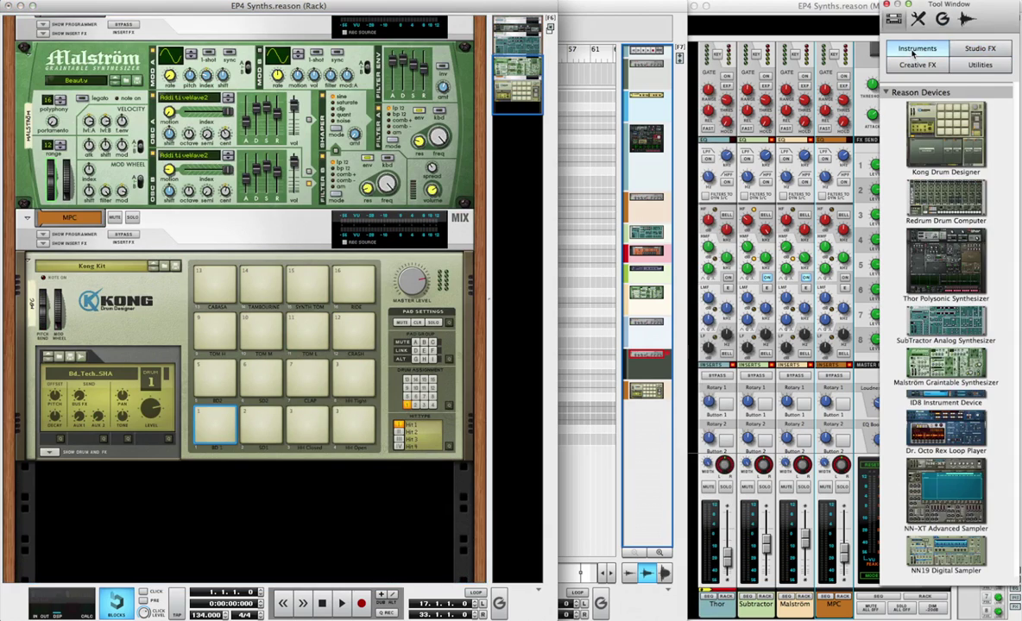
pyautogui.click(950, 488)
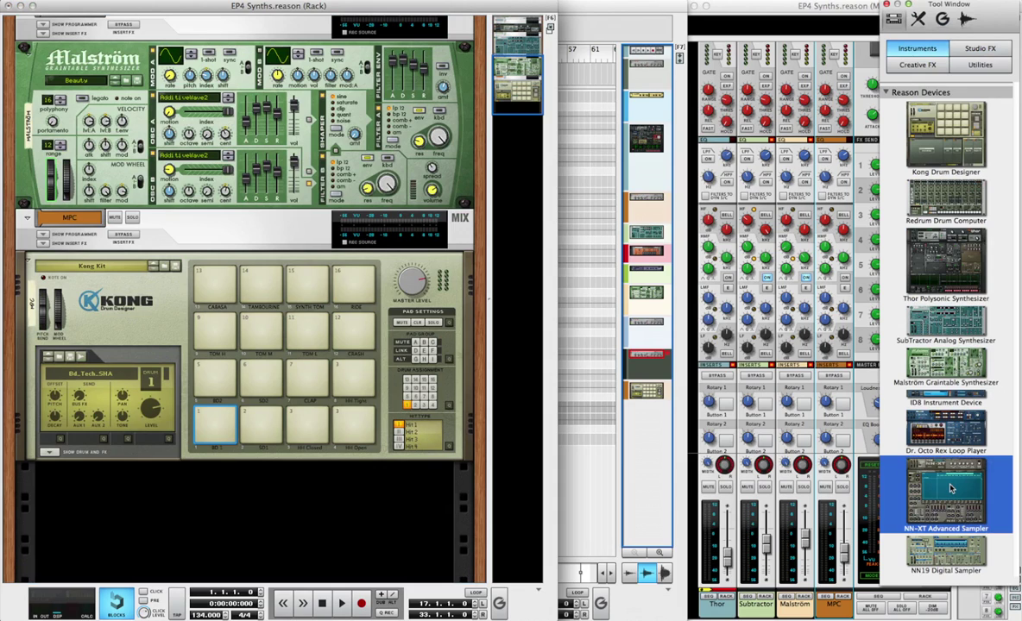
pyautogui.click(946, 555)
pyautogui.click(942, 500)
pyautogui.click(949, 561)
pyautogui.moveTo(949, 508); pyautogui.dragTo(158, 462)
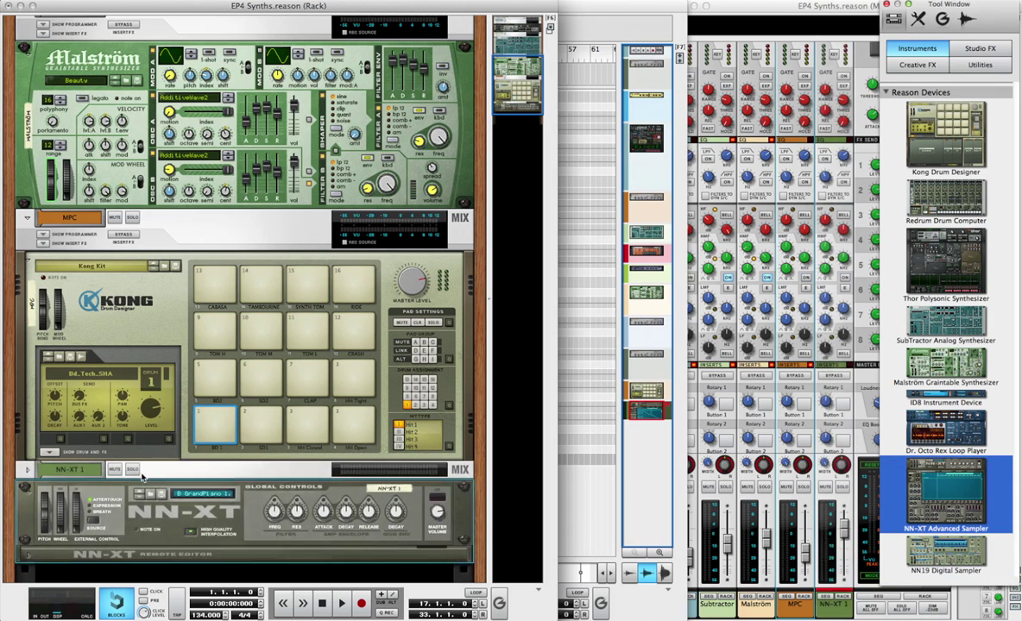
# Step: Load the Dist Filter Layer patch from the Bass folder into the NN-XT
pyautogui.click(209, 495)
pyautogui.click(243, 464)
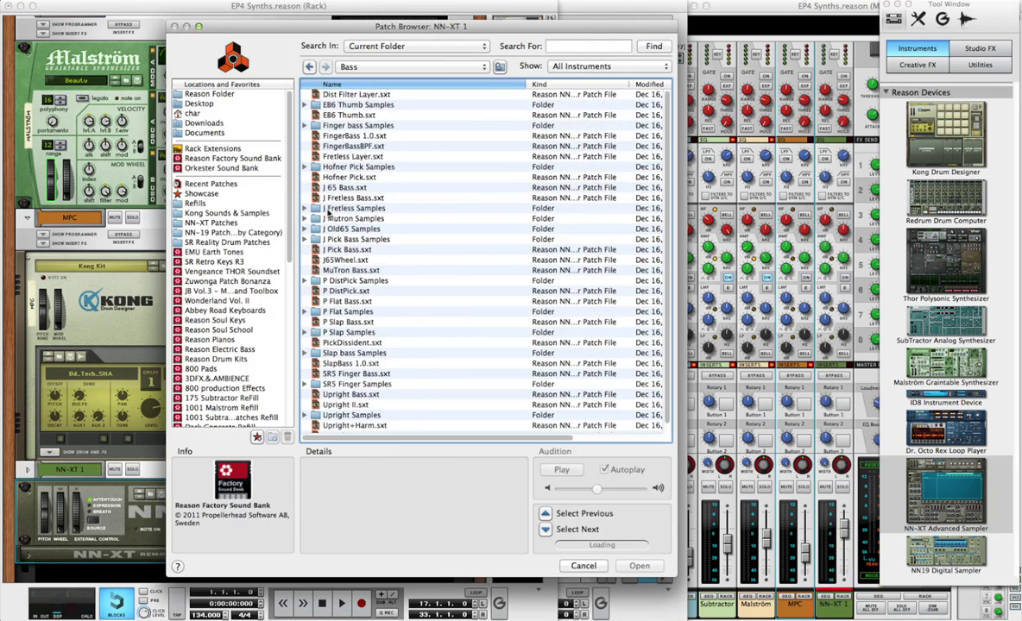
pyautogui.doubleClick(353, 94)
# Step: Rename the NN-XT channel Bass and add an ECF-42 insert named Bass Filter with Frequency and Resonance automation lanes
pyautogui.doubleClick(833, 605)
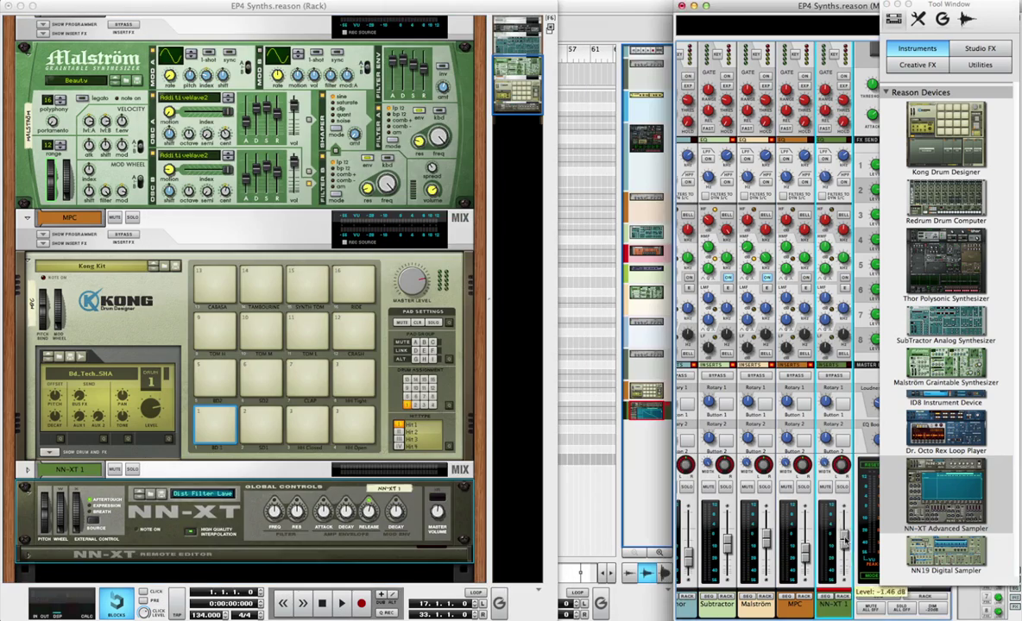
pyautogui.write('Bass')
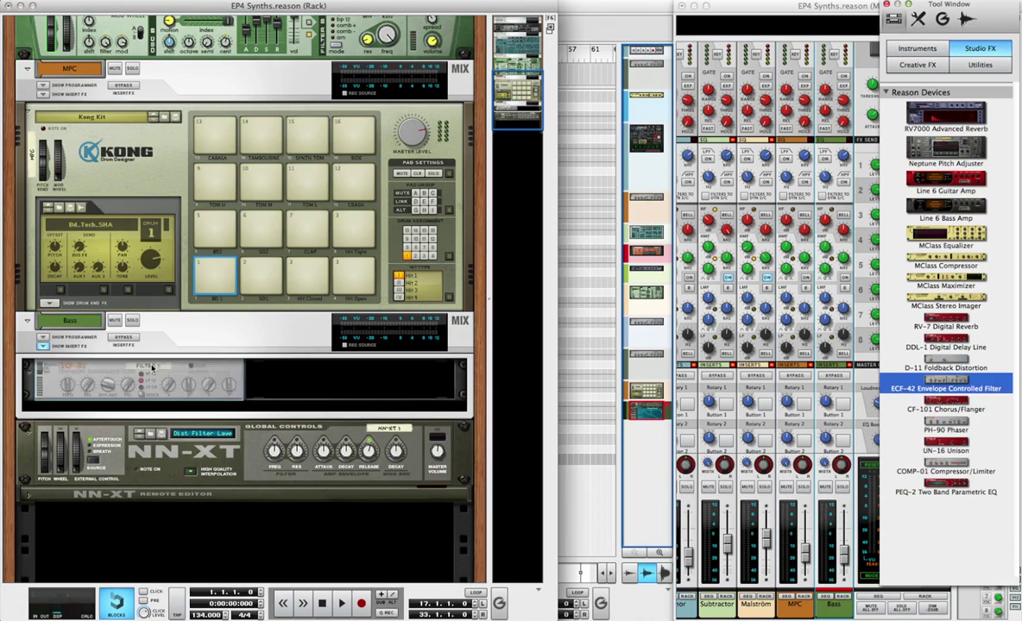
pyautogui.click(86, 377)
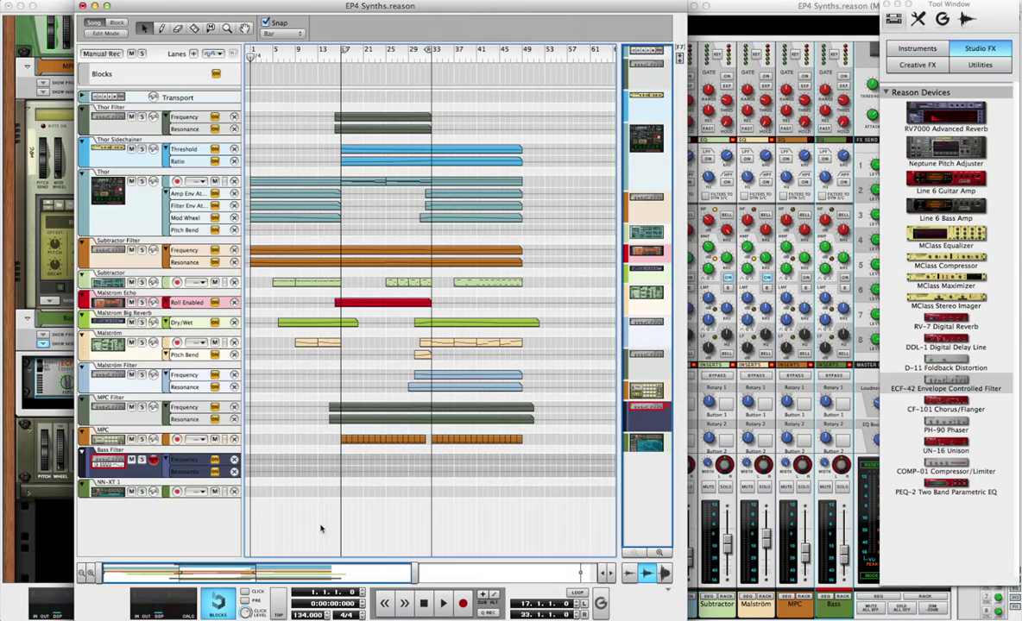
# Step: Rename the NN-XT 1 track Bass and create a two-bar clip on it at bar 17, opened for note editing
pyautogui.doubleClick(104, 483)
pyautogui.write('Bass')
pyautogui.press('Return')
pyautogui.click(342, 57)
pyautogui.moveTo(342, 492); pyautogui.dragTo(352, 492)
pyautogui.doubleClick(347, 492)
pyautogui.moveTo(687, 345); pyautogui.dragTo(863, 345)
# Step: Draw a rhythm of three B1 notes in bar 17 of the bass clip and the same rhythm in bar 18
pyautogui.moveTo(375, 328); pyautogui.dragTo(390, 328)
pyautogui.click(488, 319)
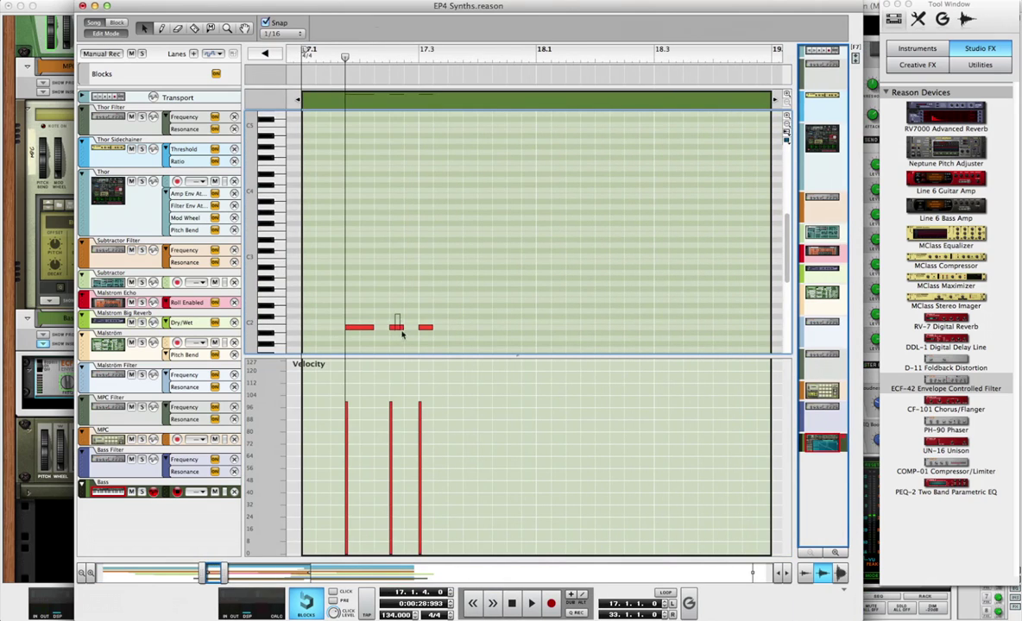
pyautogui.moveTo(583, 328); pyautogui.dragTo(621, 328)
pyautogui.doubleClick(632, 328)
pyautogui.doubleClick(660, 328)
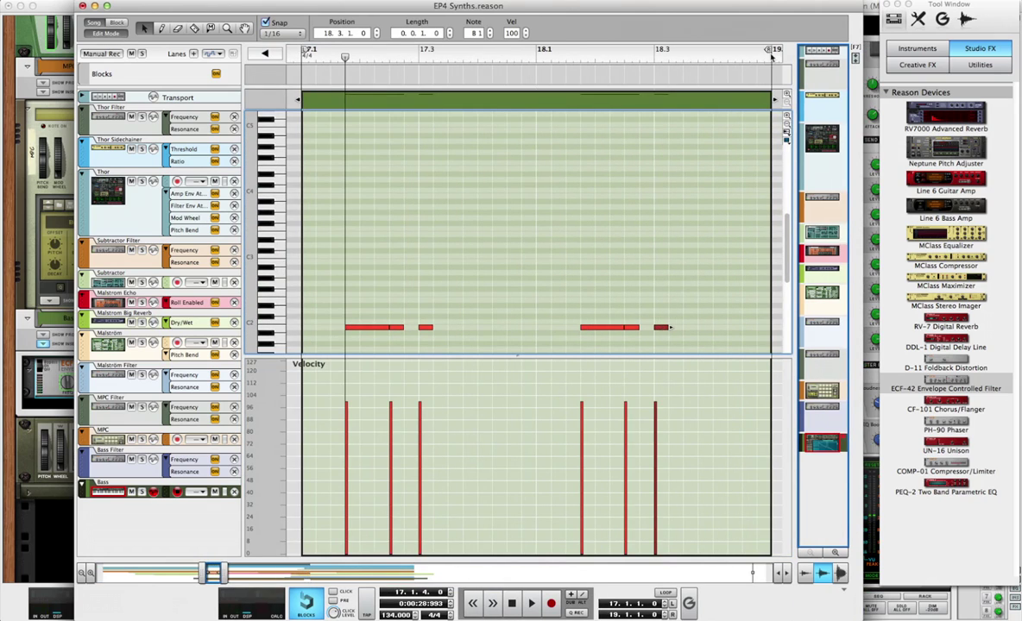
# Step: Play the bass clip and browse for another NN-XT patch in the Synth Bass folder
pyautogui.press('space')
pyautogui.click(39, 523)
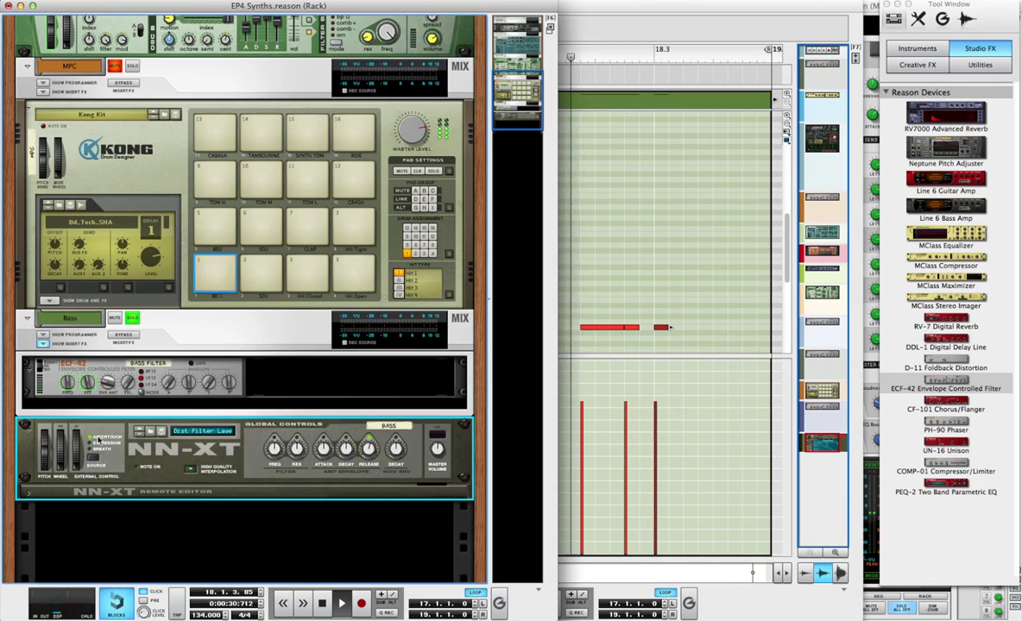
pyautogui.click(191, 431)
pyautogui.click(250, 599)
pyautogui.click(150, 431)
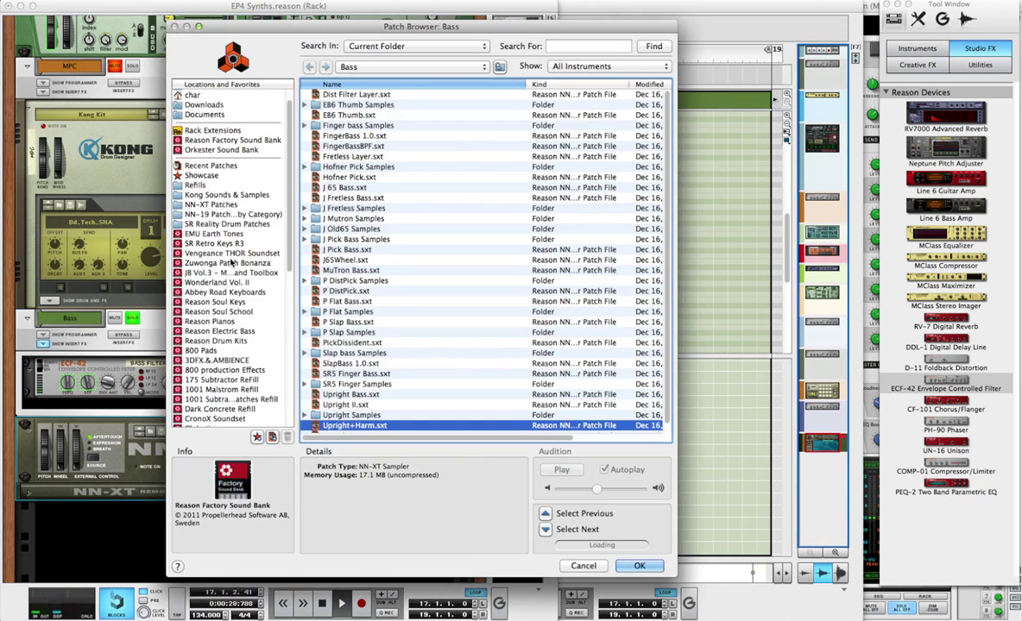
pyautogui.click(372, 67)
pyautogui.click(363, 80)
pyautogui.doubleClick(339, 355)
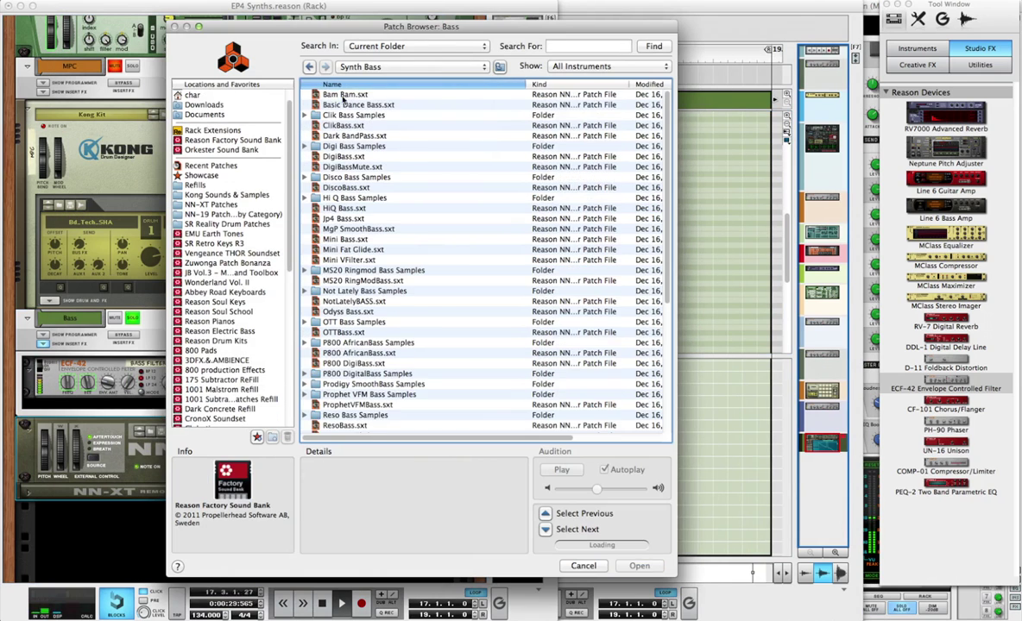
# Step: Audition several Synth Bass patches, including SH1 Classic Bass and SimplBass, and load Sub Bass.sxt into the NN-XT
pyautogui.click(344, 157)
pyautogui.click(345, 219)
pyautogui.click(345, 239)
pyautogui.click(345, 229)
pyautogui.click(354, 301)
pyautogui.click(372, 333)
pyautogui.scroll(-5, 405, 347)
pyautogui.click(355, 315)
pyautogui.click(367, 337)
pyautogui.scroll(-2, 387, 371)
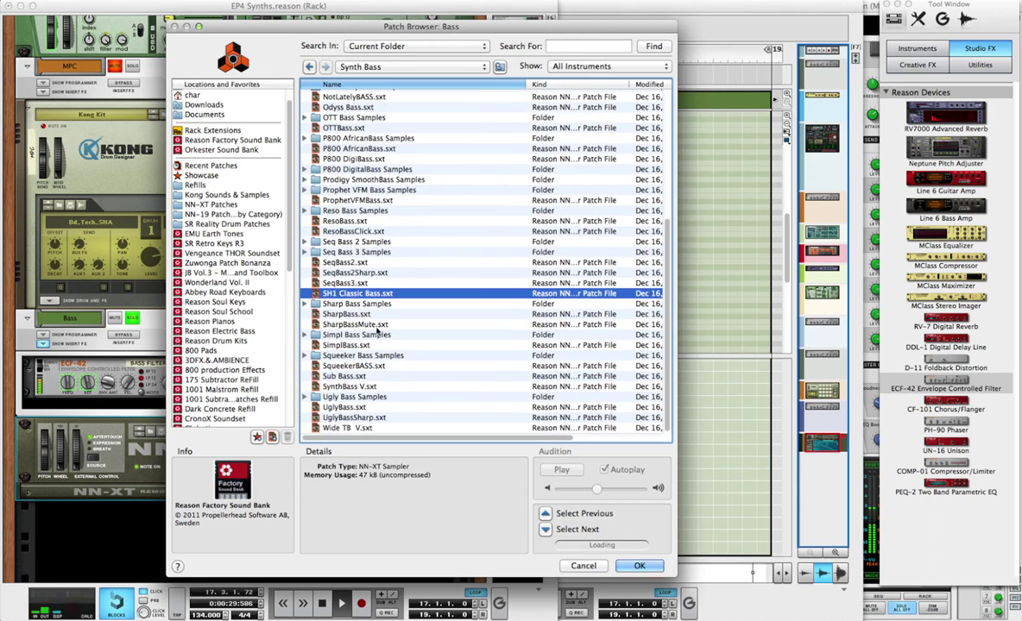
pyautogui.click(350, 345)
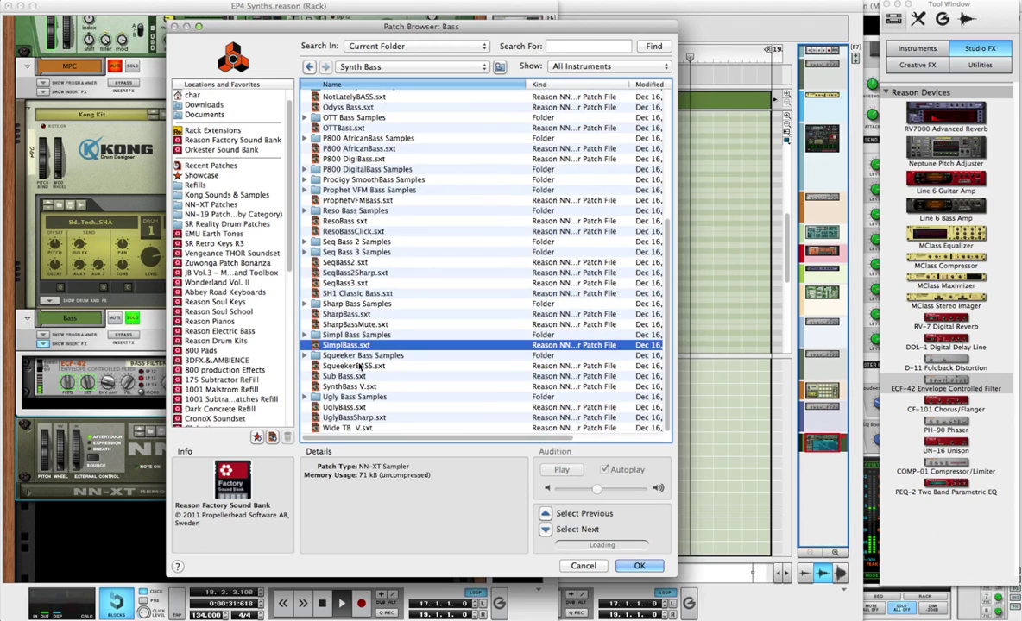
pyautogui.click(359, 366)
pyautogui.click(358, 376)
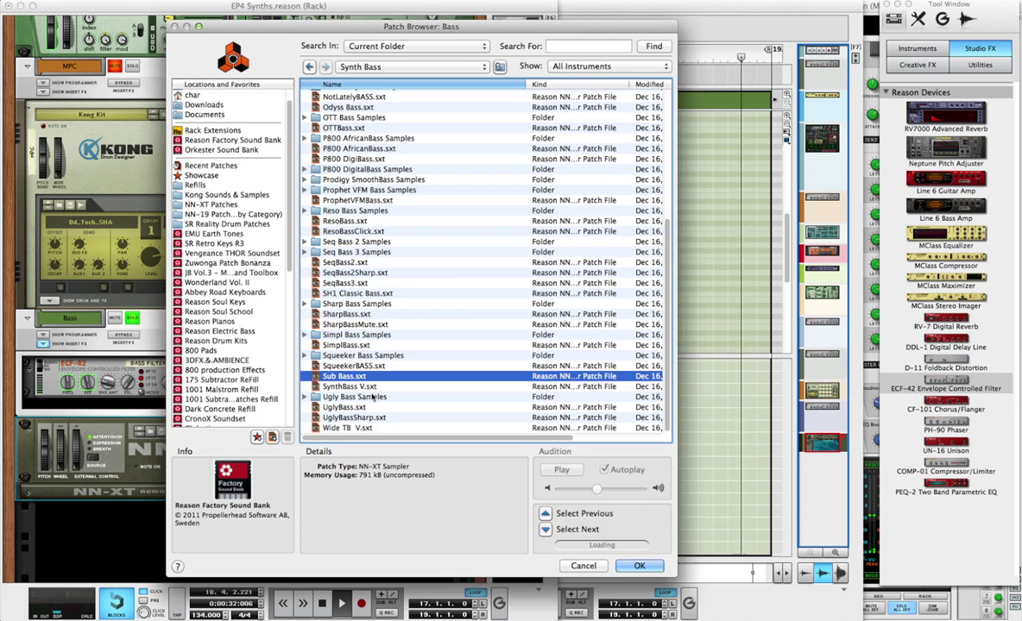
pyautogui.click(639, 566)
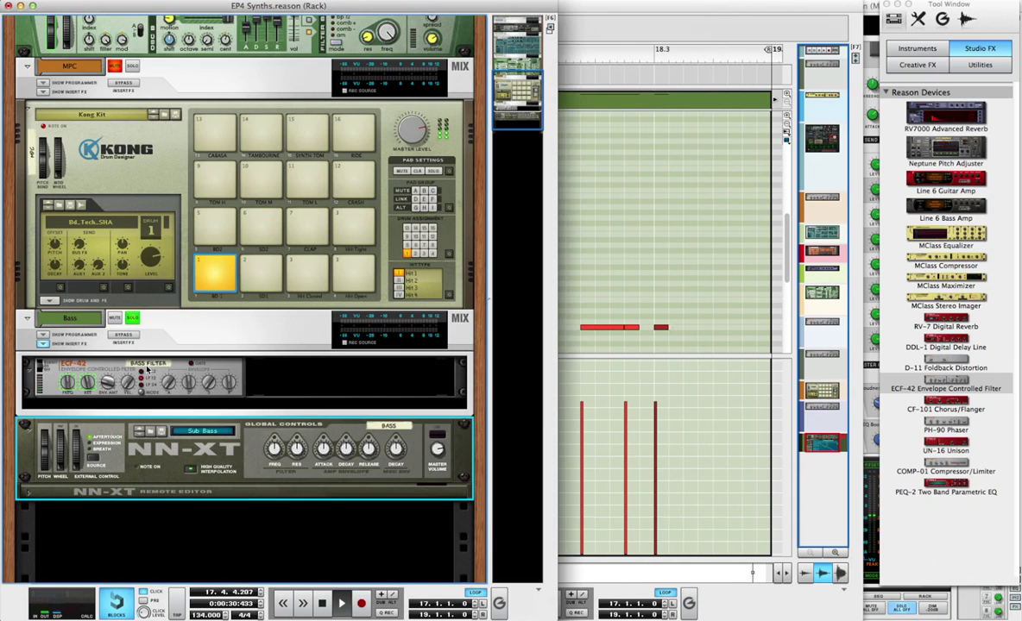
# Step: Repeat the two-bar bass clip in the arrangement seven times so the pattern runs from bar 17 to bar 33
pyautogui.press('F7')
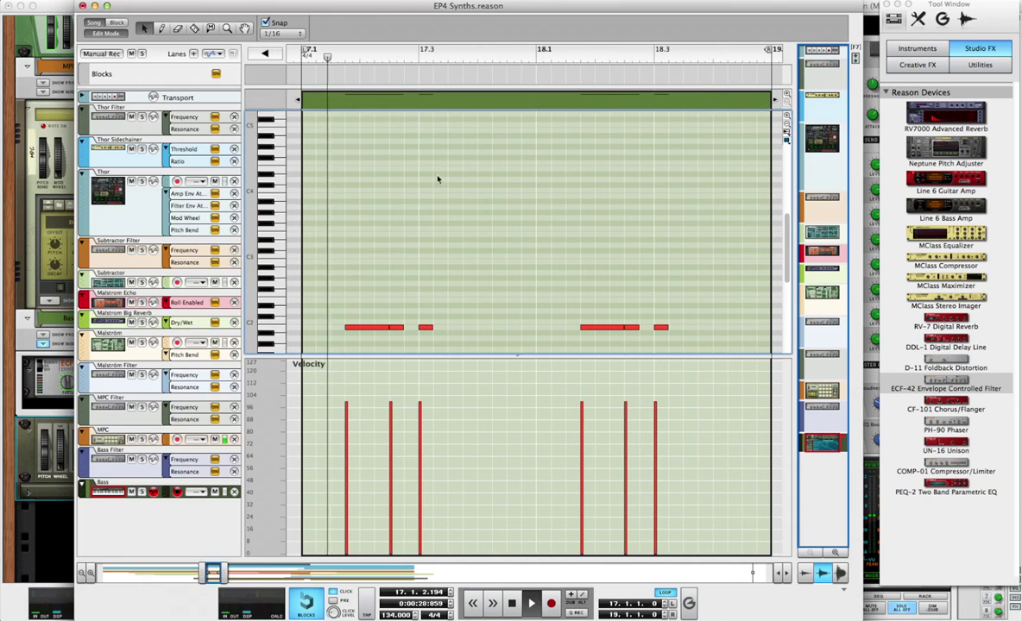
pyautogui.press('super+e')
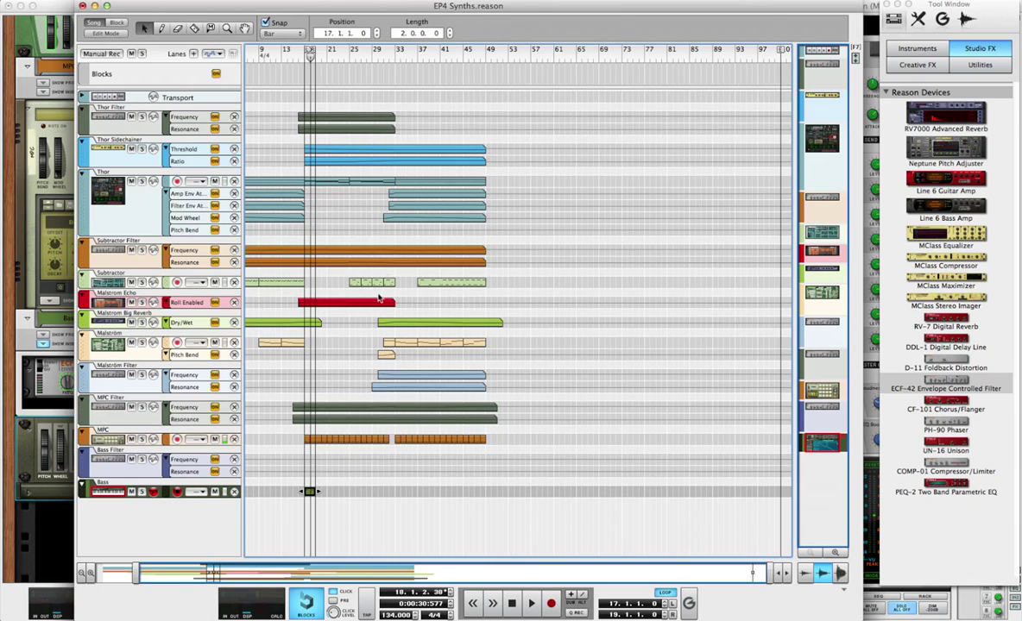
pyautogui.scroll(5, 385, 288)
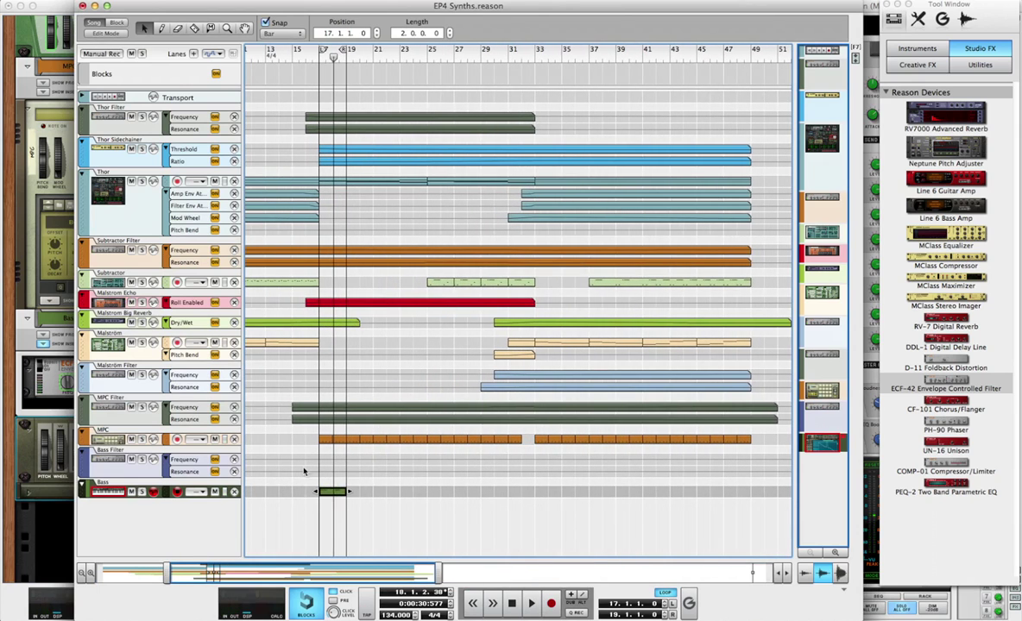
pyautogui.press('super+d')
pyautogui.press('super+d')
pyautogui.press('super+d')
pyautogui.press('super+d')
pyautogui.press('super+d')
pyautogui.press('super+d')
pyautogui.press('super+d')
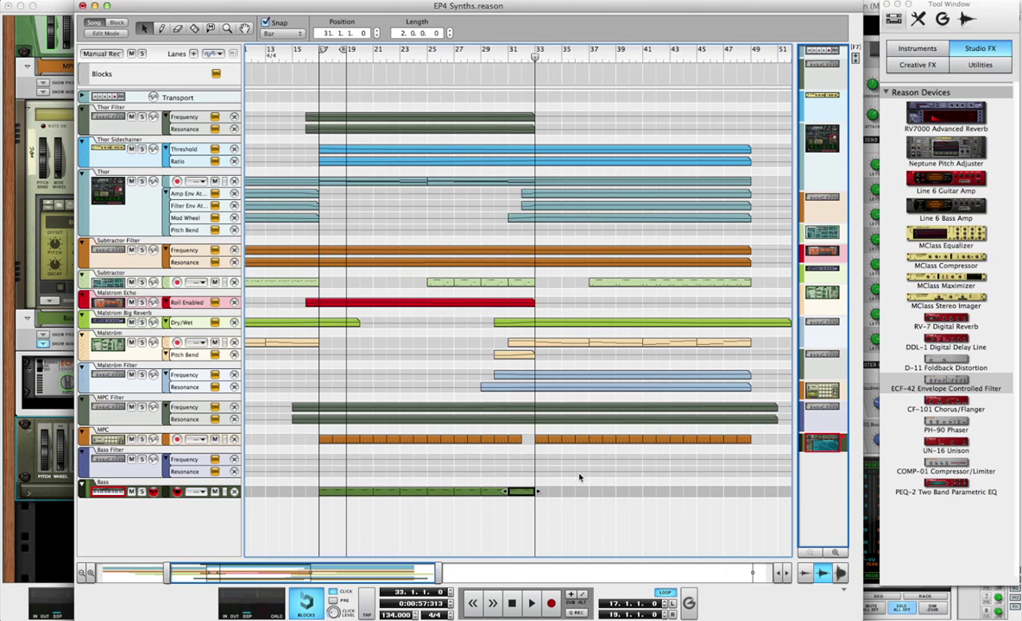
# Step: Add another copy of the bass clip at bar 33 and move its second-bar notes down to A1
pyautogui.press('super+d')
pyautogui.press('super+e')
pyautogui.moveTo(580, 228); pyautogui.dragTo(445, 321)
pyautogui.moveTo(477, 269); pyautogui.dragTo(480, 280)
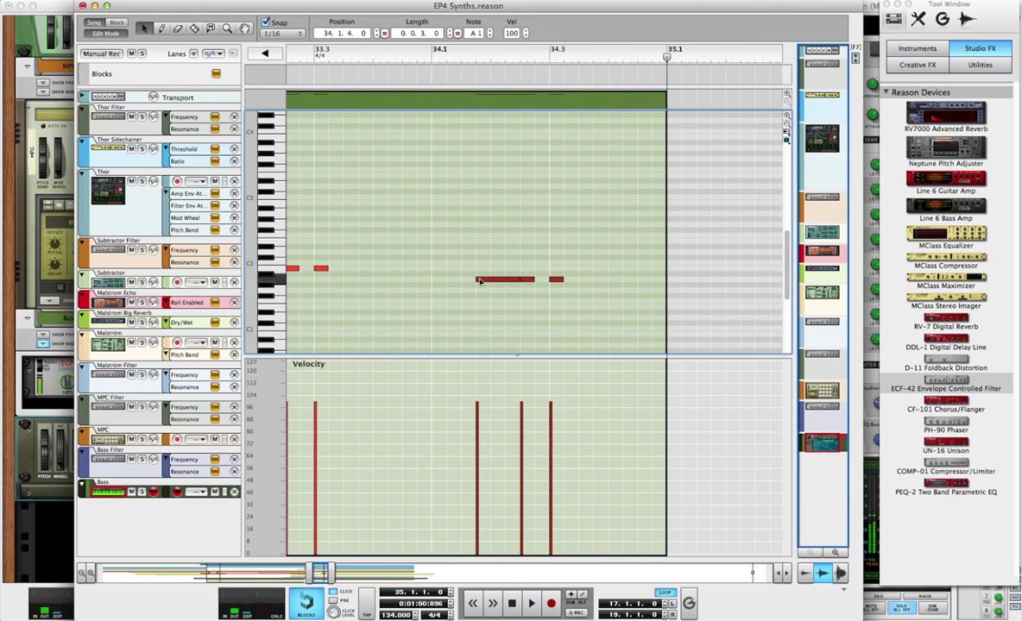
pyautogui.hotkey('shift', 'Up')
# Step: Raise the last first-bar note of the bar 33 bass clip to B2 and the last two second-bar notes to A2
pyautogui.press('super+e')
pyautogui.press('super+e')
pyautogui.hscroll(-5, 425, 256)
pyautogui.click(419, 267)
pyautogui.doubleClick(470, 31)
pyautogui.write('b2')
pyautogui.press('Return')
pyautogui.hscroll(-2, 479, 216)
pyautogui.click(647, 217)
pyautogui.doubleClick(470, 32)
pyautogui.write('a1')
pyautogui.press('Return')
# Step: Copy the edited bass clip to bar 35, set its first-bar notes to match the second bar, and raise all notes to F#2 and F#3
pyautogui.click(115, 34)
pyautogui.hscroll(-3, 368, 201)
pyautogui.press('super+v')
pyautogui.press('super+e')
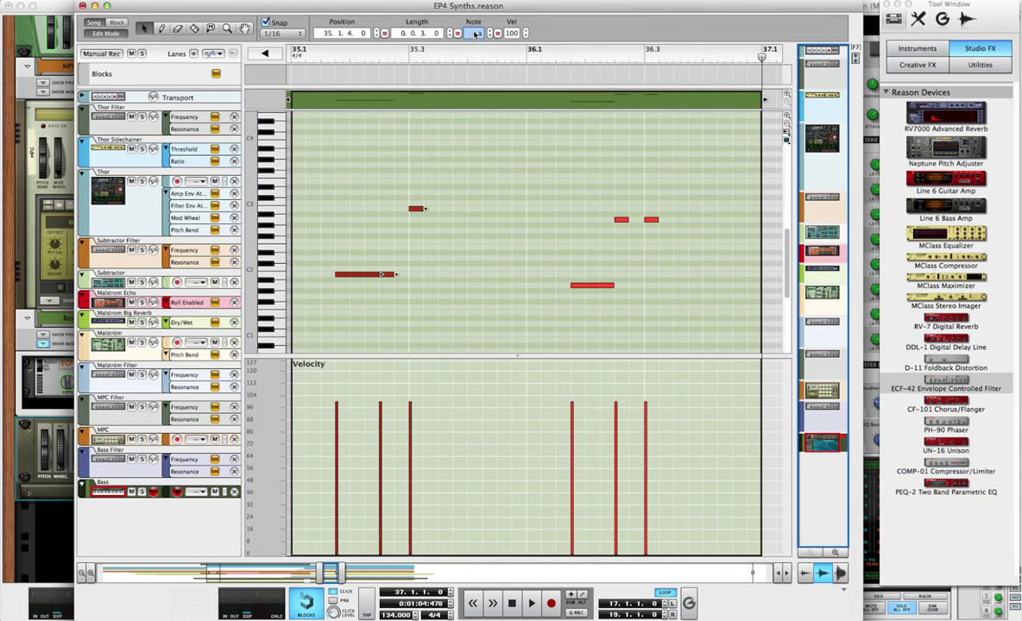
pyautogui.press('super+a')
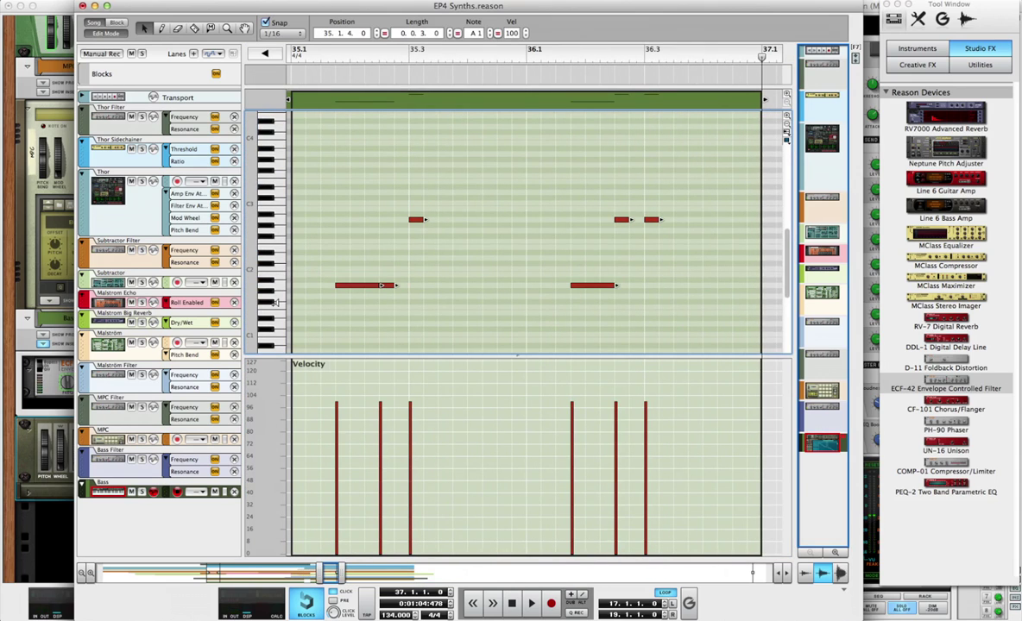
pyautogui.scroll(-3, 320, 149)
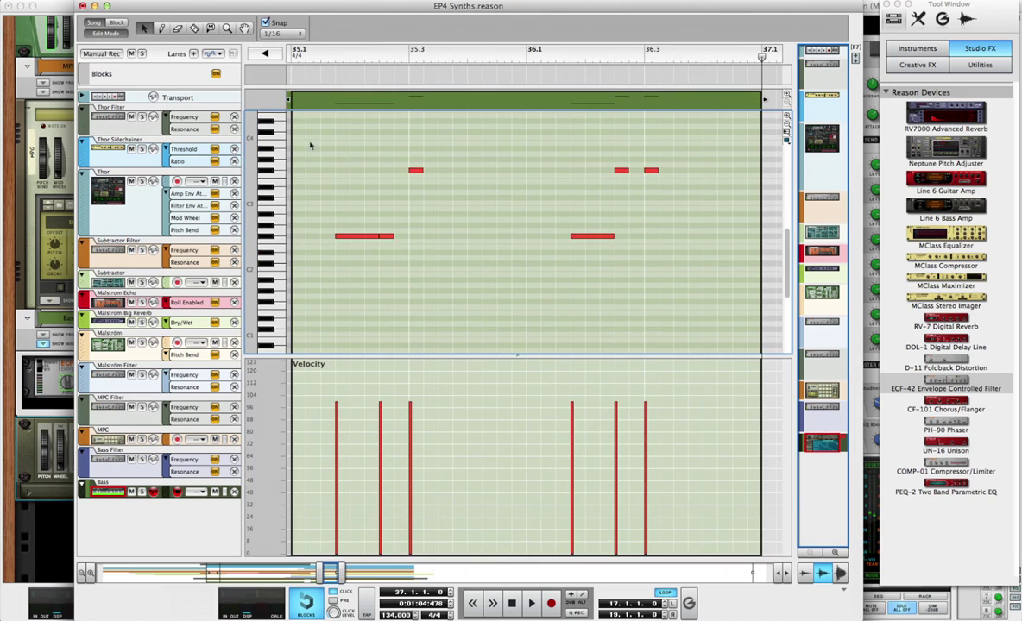
# Step: Copy the two bass clips spanning bars 33 to 37 and paste them three times up to bar 49
pyautogui.click(105, 33)
pyautogui.hscroll(-5, 410, 281)
pyautogui.click(375, 508)
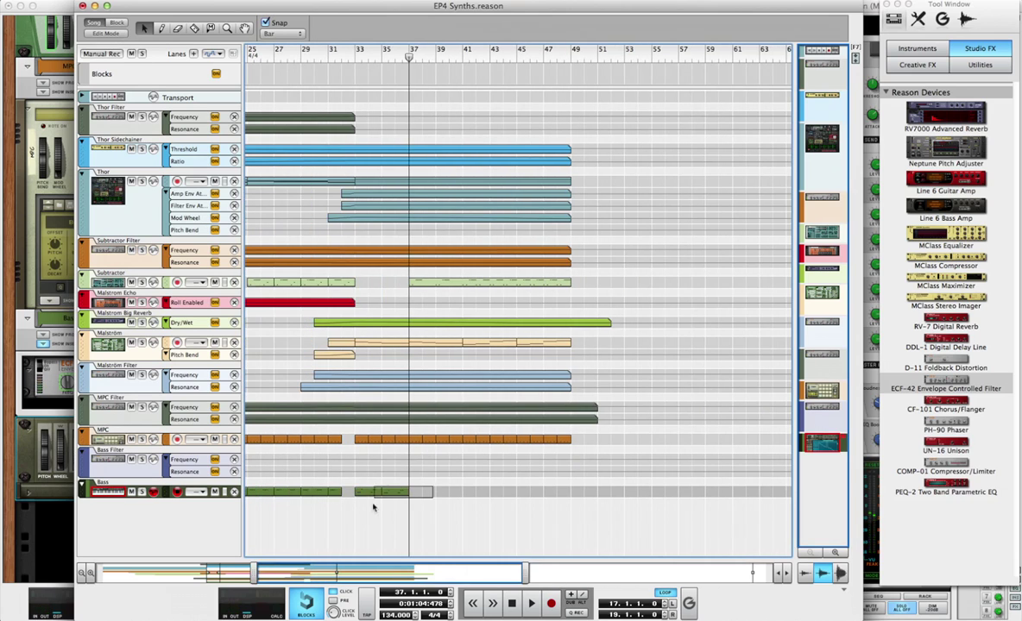
pyautogui.moveTo(352, 512); pyautogui.dragTo(351, 509)
pyautogui.press('super+c')
pyautogui.press('super+v')
pyautogui.press('super+v')
pyautogui.press('super+v')
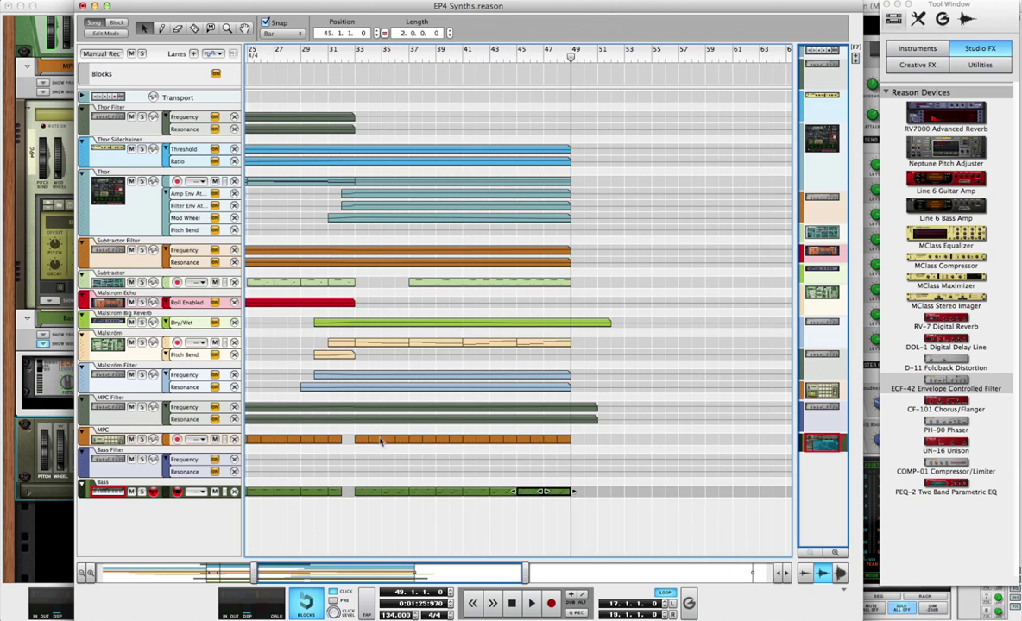
# Step: Examine the notes of the pasted bass clips at bars 43 and 45 and return to the arrangement
pyautogui.hscroll(-10, 390, 434)
pyautogui.hscroll(10, 391, 432)
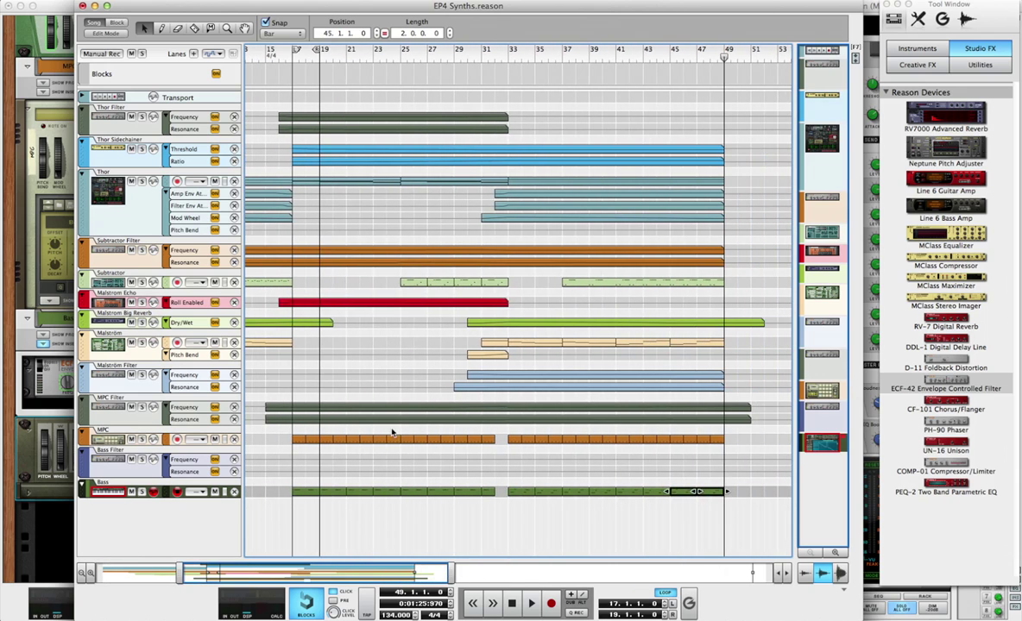
pyautogui.click(664, 468)
pyautogui.doubleClick(658, 491)
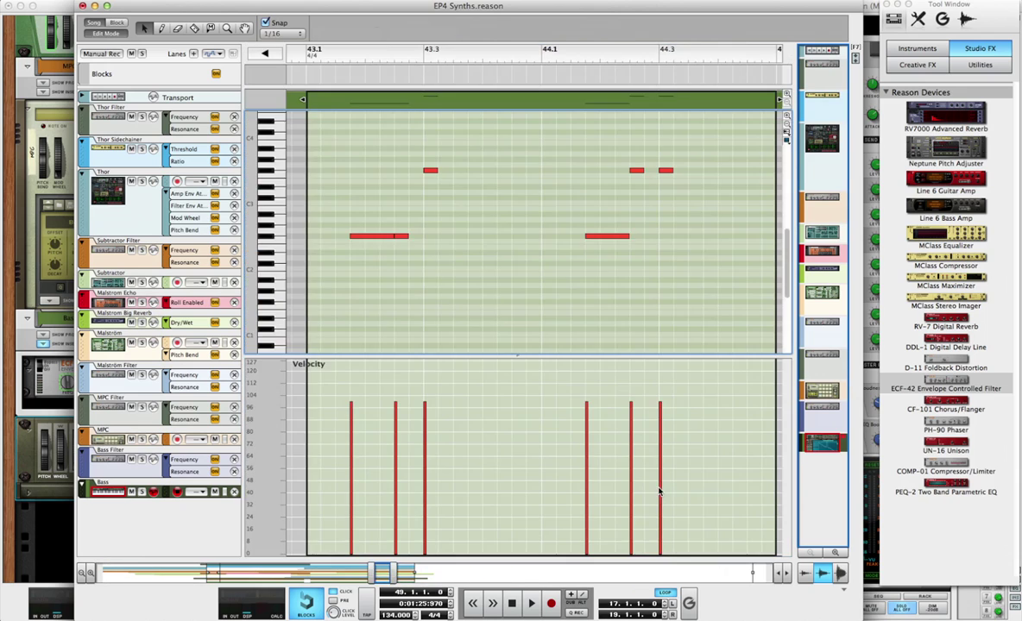
pyautogui.hscroll(4, 588, 177)
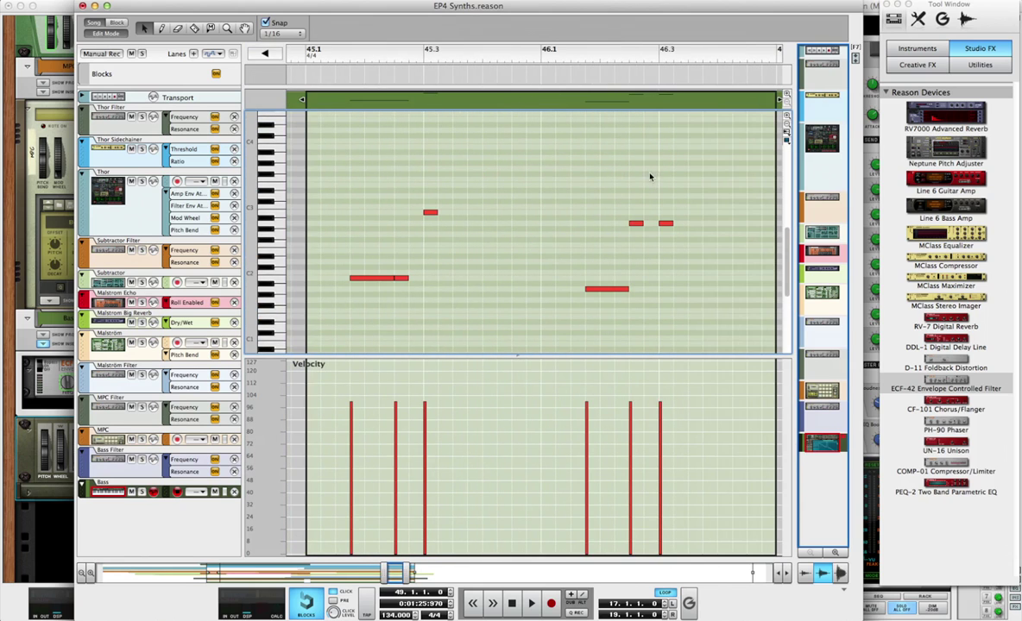
pyautogui.hscroll(-6, 532, 167)
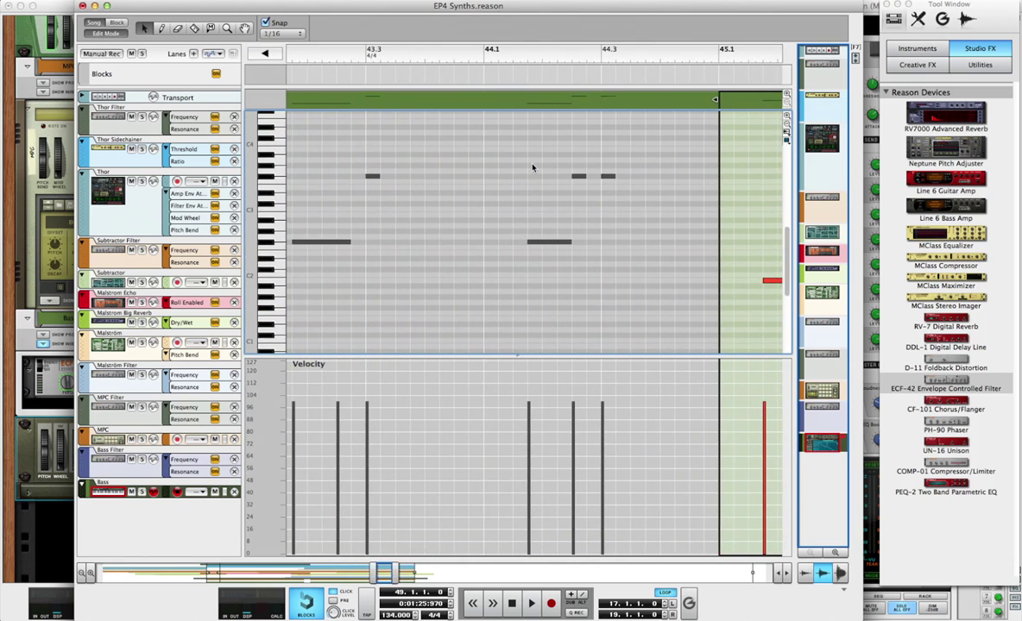
pyautogui.hscroll(3, 533, 168)
pyautogui.hscroll(1, 533, 167)
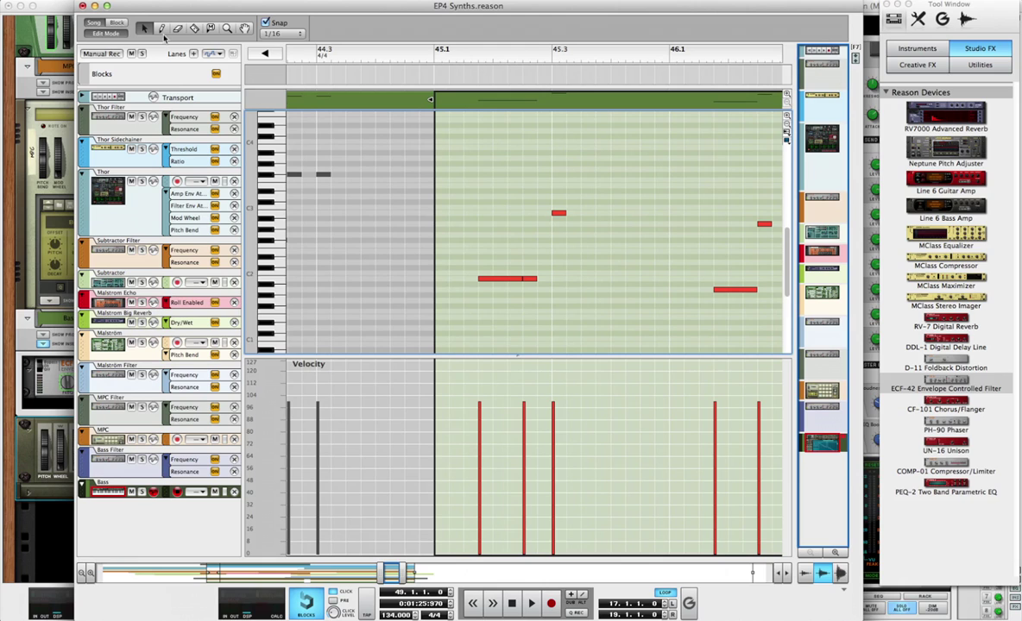
pyautogui.click(117, 34)
pyautogui.hscroll(-5, 393, 224)
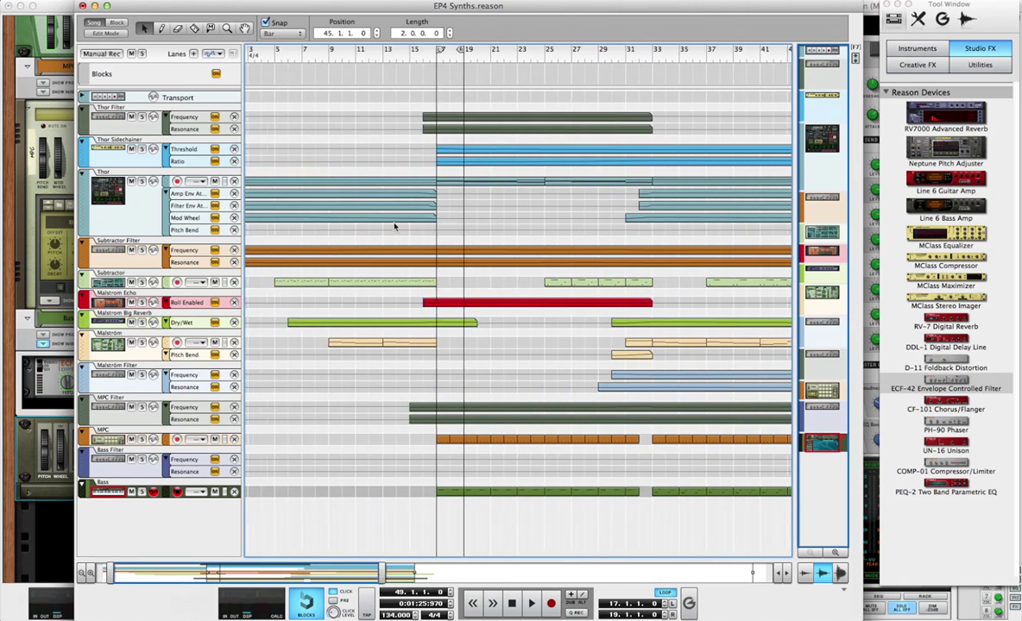
# Step: Create Bass Filter Frequency and Resonance automation clips from bar 25 to bar 32, with the frequency ramping upward
pyautogui.hscroll(4, 394, 226)
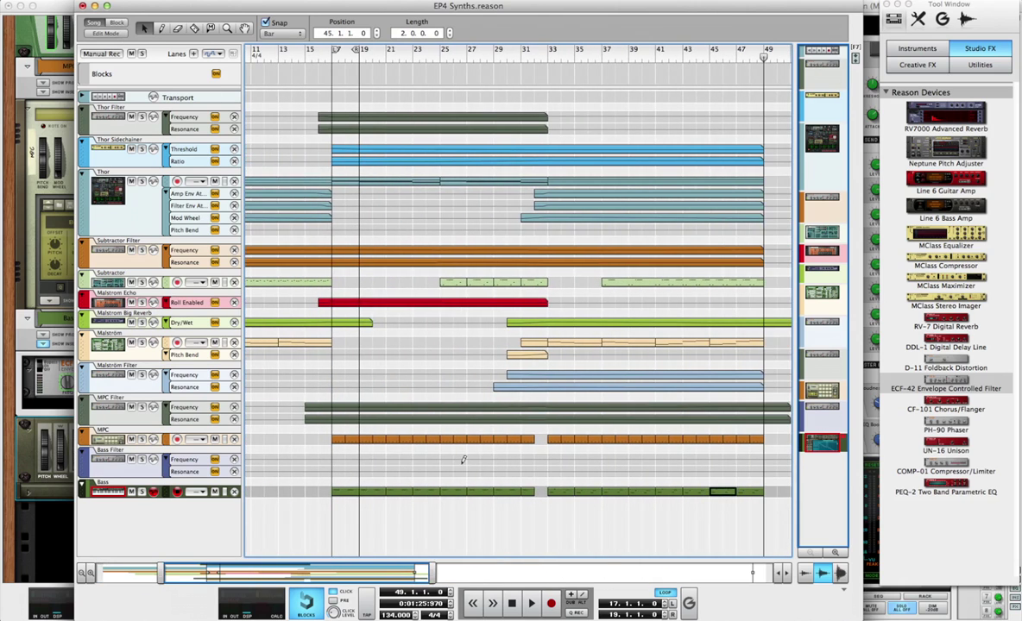
pyautogui.doubleClick(528, 460)
pyautogui.click(532, 463)
pyautogui.doubleClick(529, 507)
pyautogui.click(532, 505)
pyautogui.press('Escape')
pyautogui.hscroll(2, 568, 490)
# Step: Create Bass Filter Frequency and Resonance automation clips from bar 33 to bar 49 and edit their automation
pyautogui.moveTo(508, 460)
pyautogui.mouseDown()
pyautogui.moveTo(718, 459)
pyautogui.moveTo(511, 472)
pyautogui.mouseUp()
pyautogui.doubleClick(521, 460)
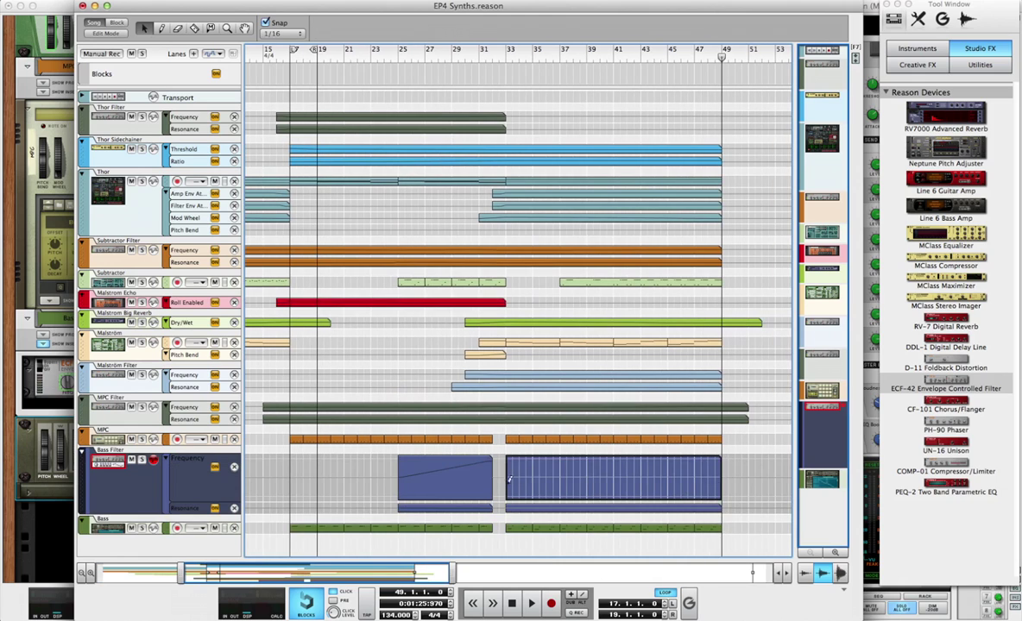
pyautogui.click(667, 467)
pyautogui.doubleClick(641, 508)
pyautogui.click(601, 495)
pyautogui.press('Escape')
# Step: Turn off looping and play the whole arrangement from the beginning
pyautogui.scroll(-3, 360, 191)
pyautogui.scroll(4, 360, 191)
pyautogui.scroll(-5, 361, 187)
pyautogui.scroll(-2, 361, 188)
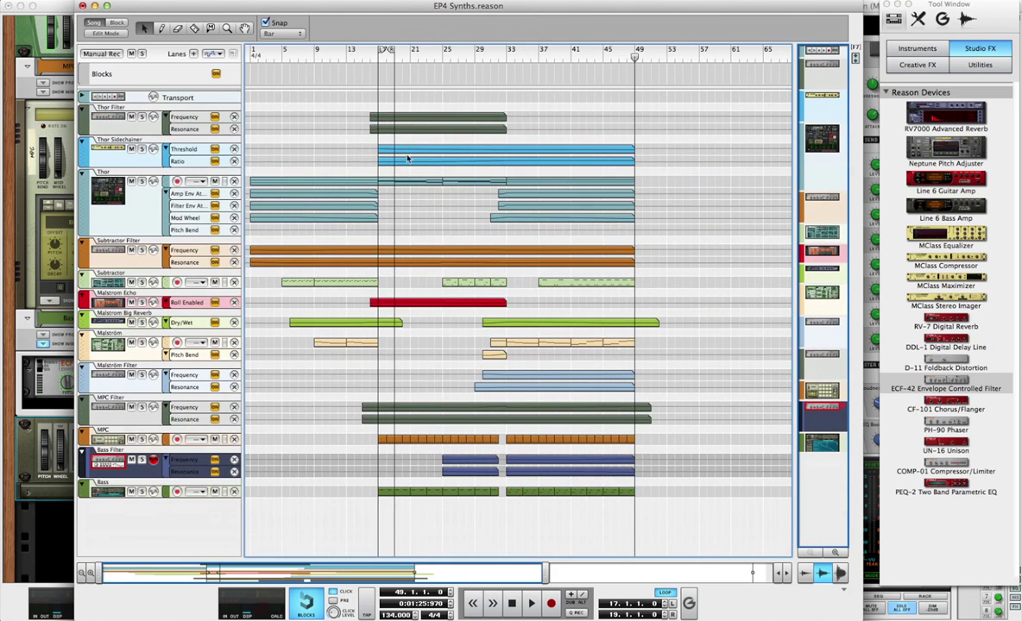
pyautogui.press('space')
pyautogui.press('F5')
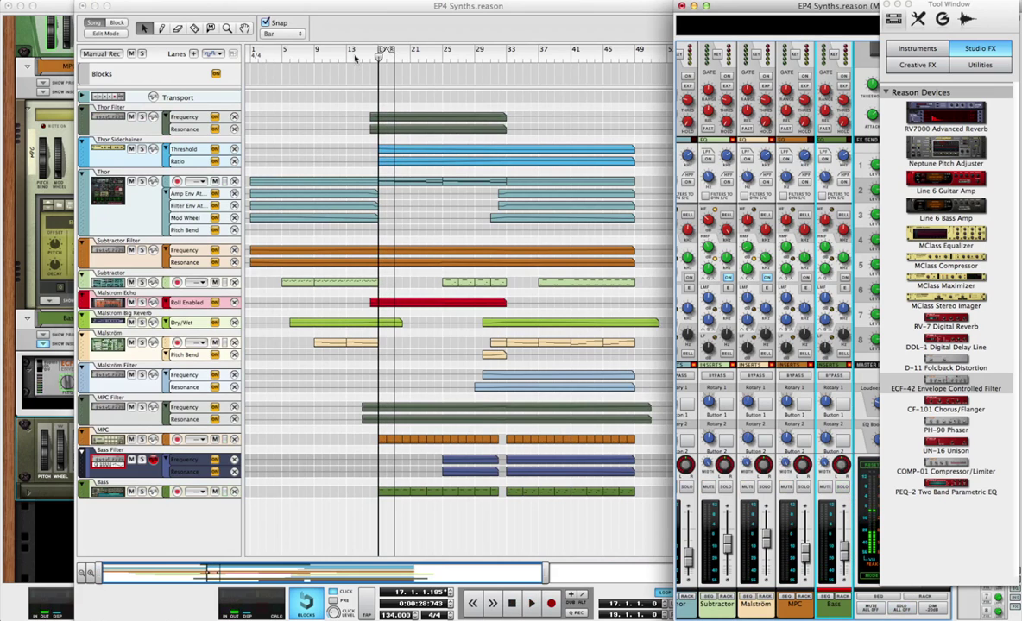
pyautogui.press('F5')
pyautogui.press('space')
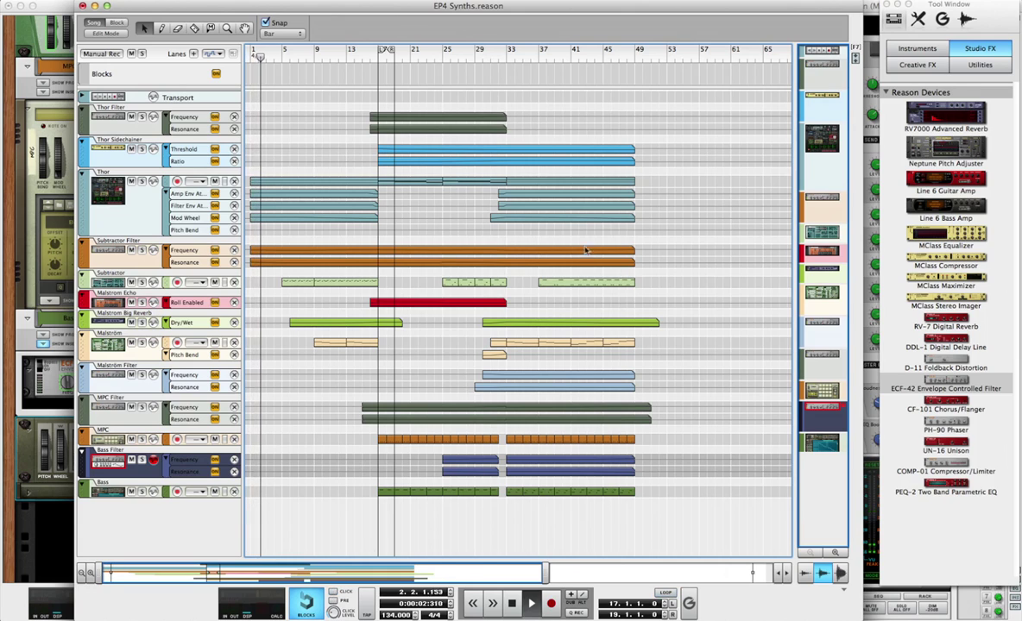
pyautogui.press('space')
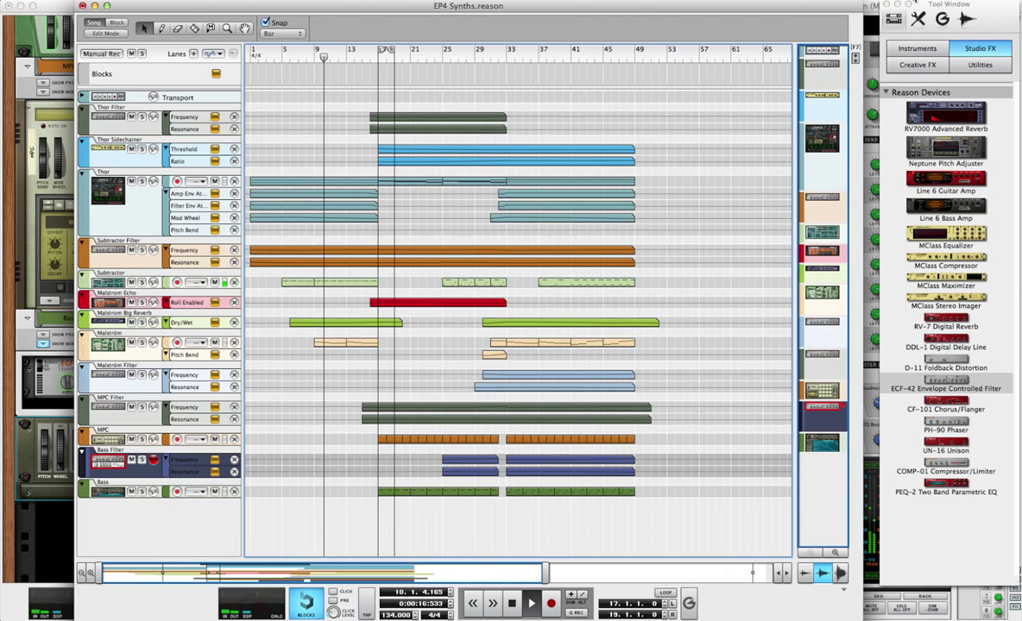
# Step: Bring the mixer to the front and widen its window to show every channel from Thor to Bass
pyautogui.click(883, 6)
pyautogui.click(883, 7)
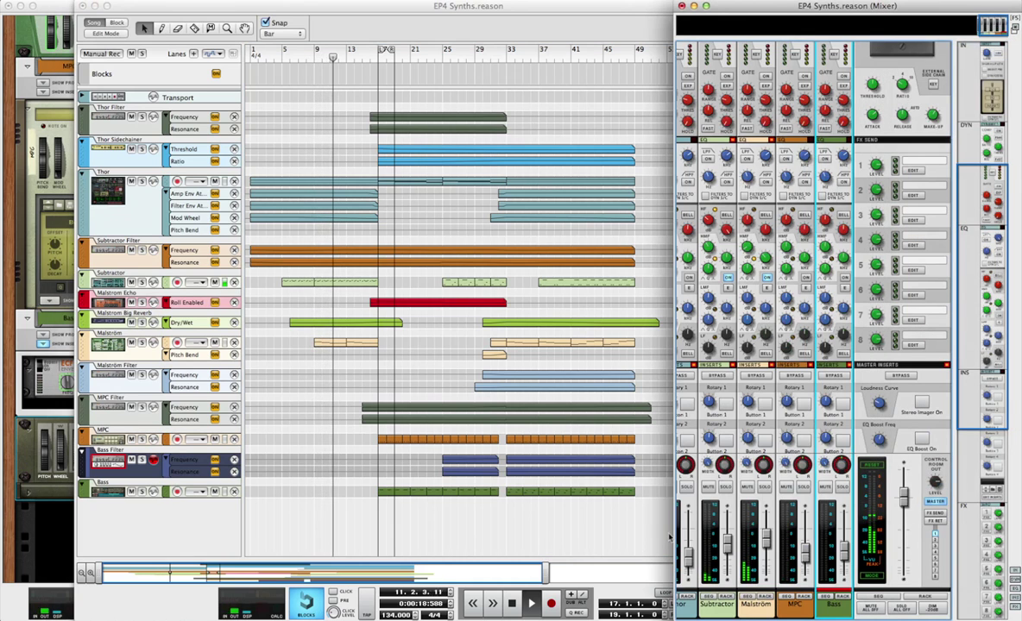
pyautogui.moveTo(674, 532); pyautogui.dragTo(618, 532)
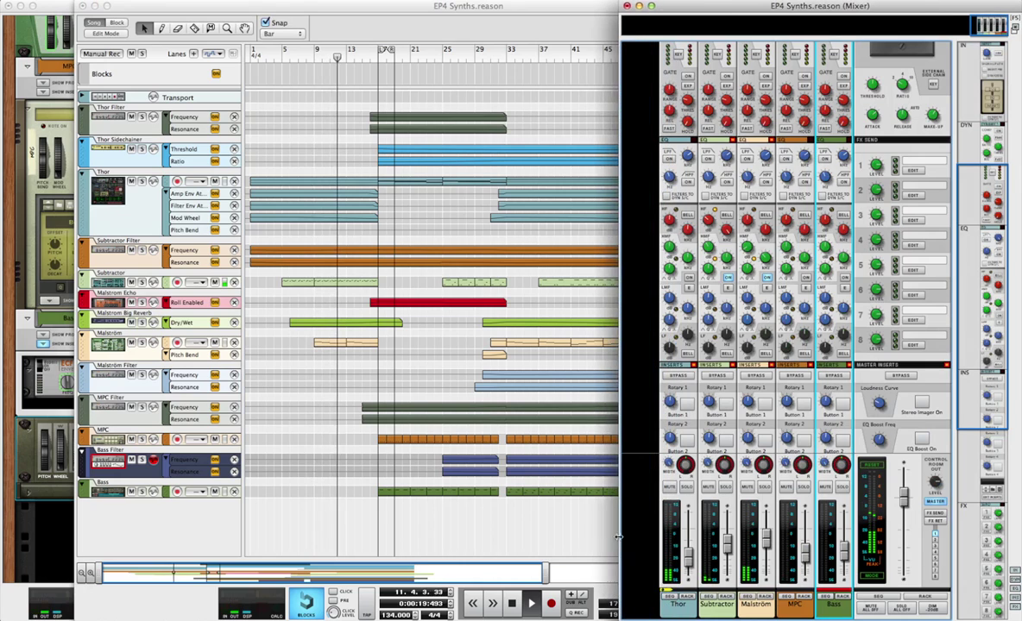
# Step: Check the Malström, Thor, MPC and Bass channel levels and the Subtractor's high frequency EQ gain during playback
pyautogui.click(765, 545)
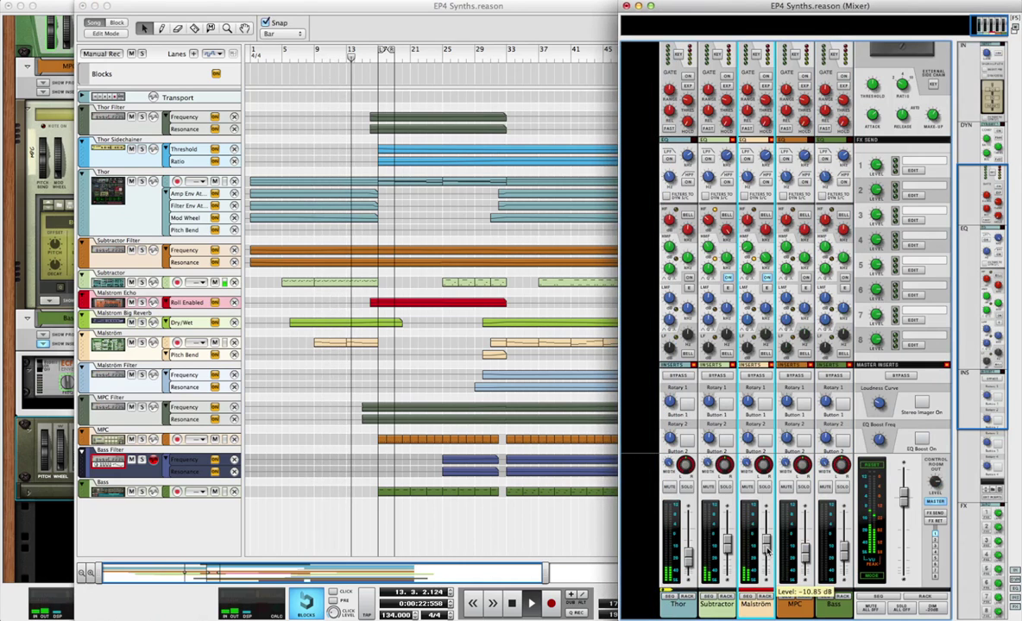
pyautogui.click(709, 222)
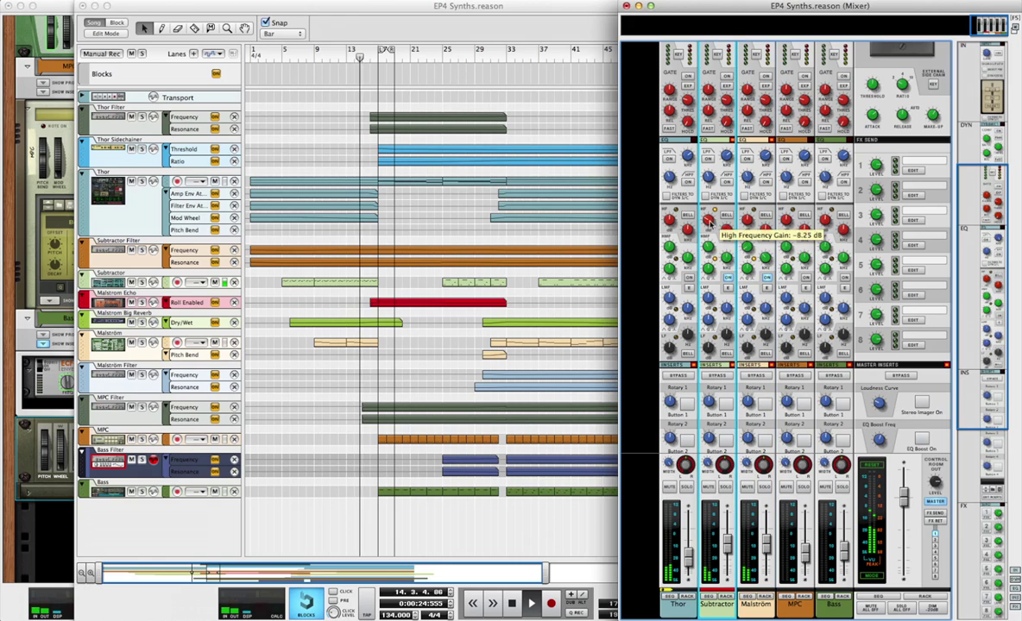
pyautogui.click(688, 557)
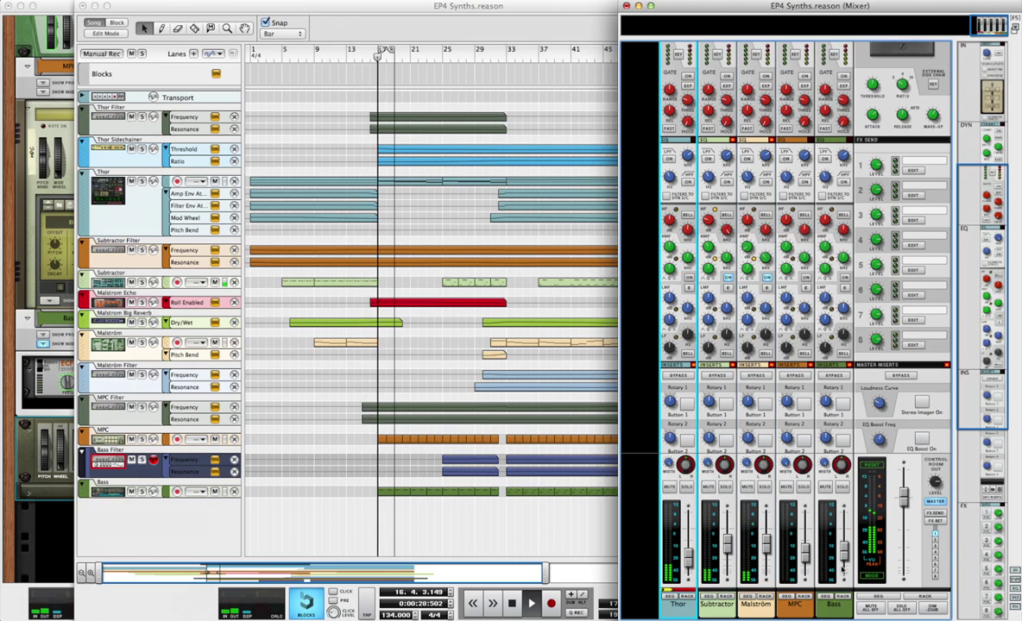
pyautogui.click(805, 559)
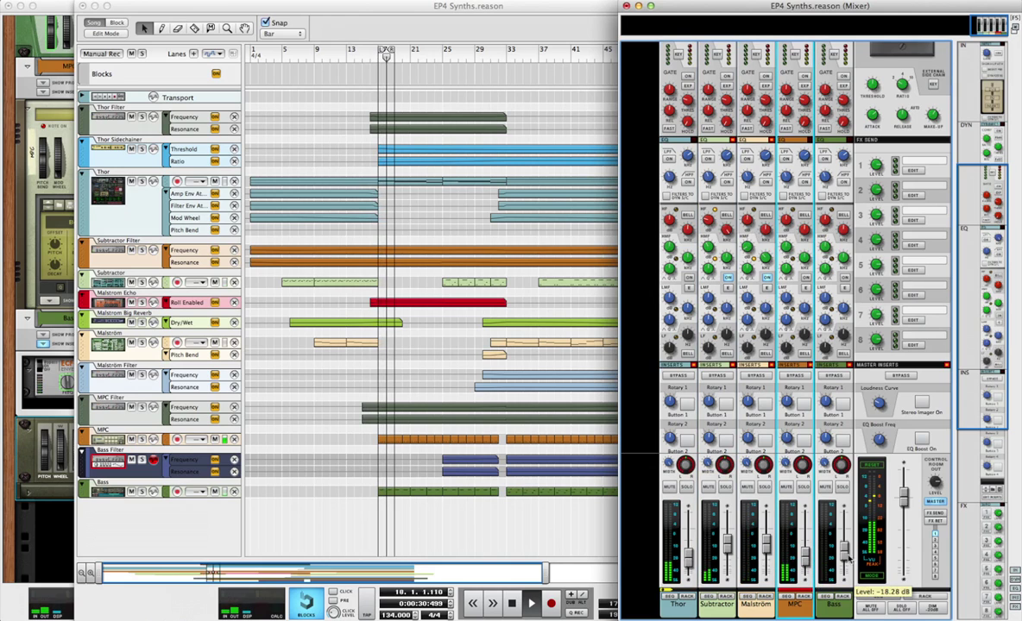
pyautogui.click(844, 557)
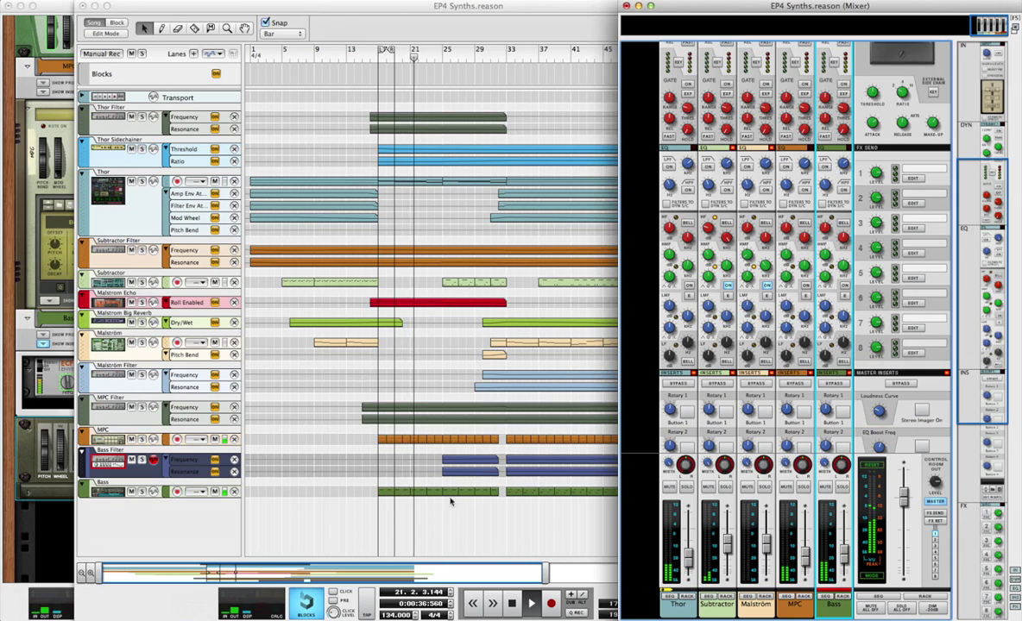
# Step: Return to the sequencer and review the arrangement through to its end while the song plays
pyautogui.click(502, 533)
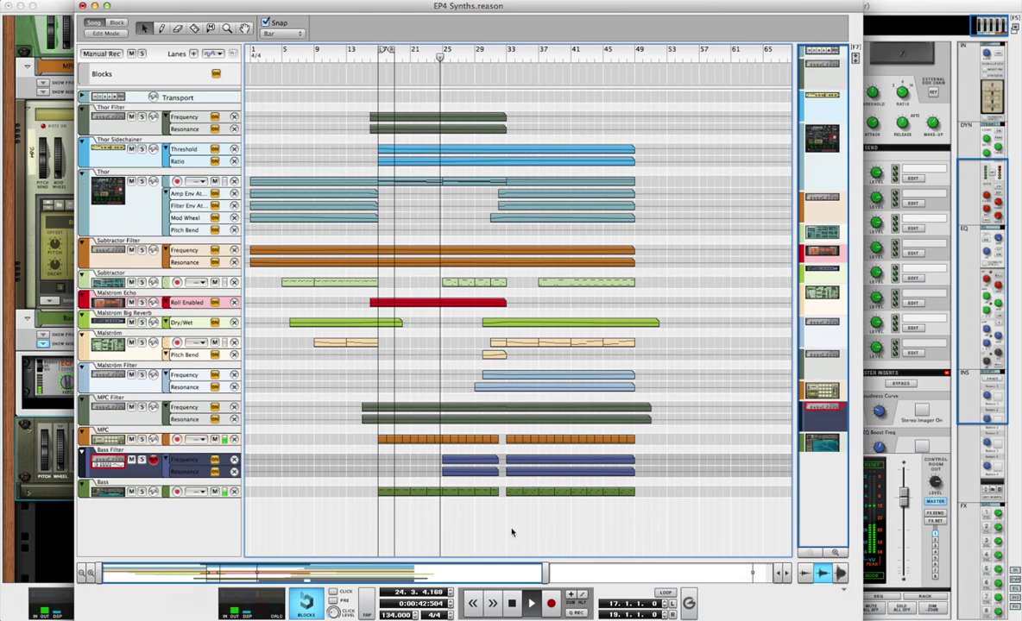
pyautogui.hscroll(3, 547, 523)
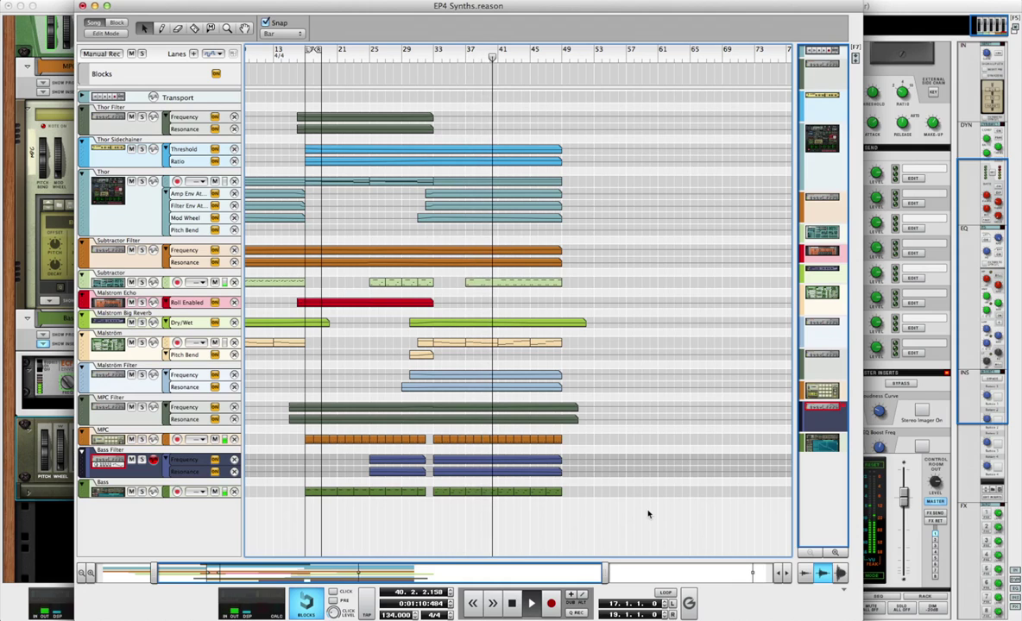
pyautogui.hscroll(-5, 648, 515)
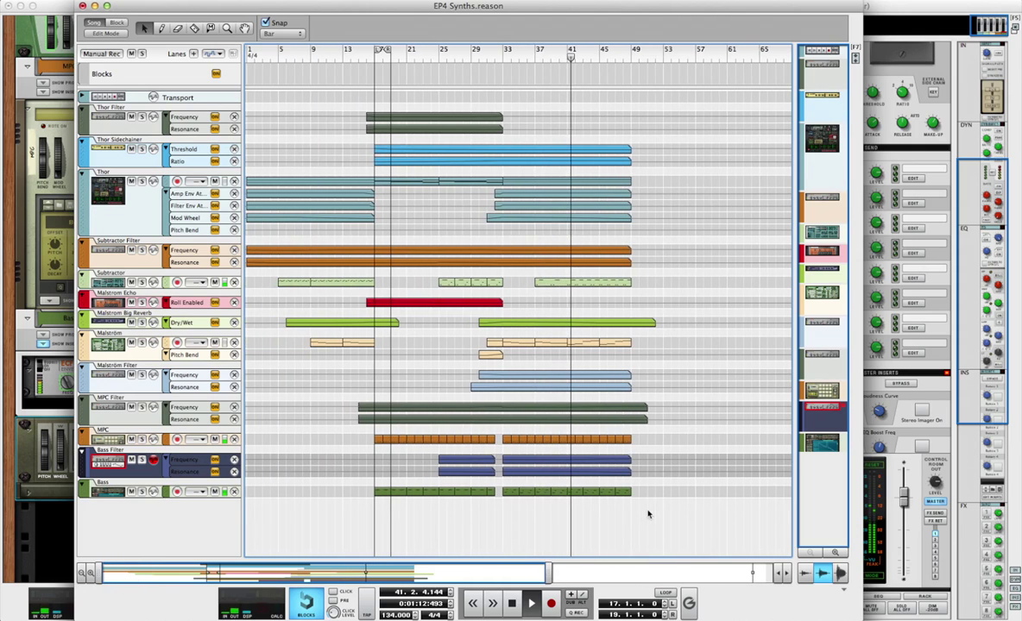